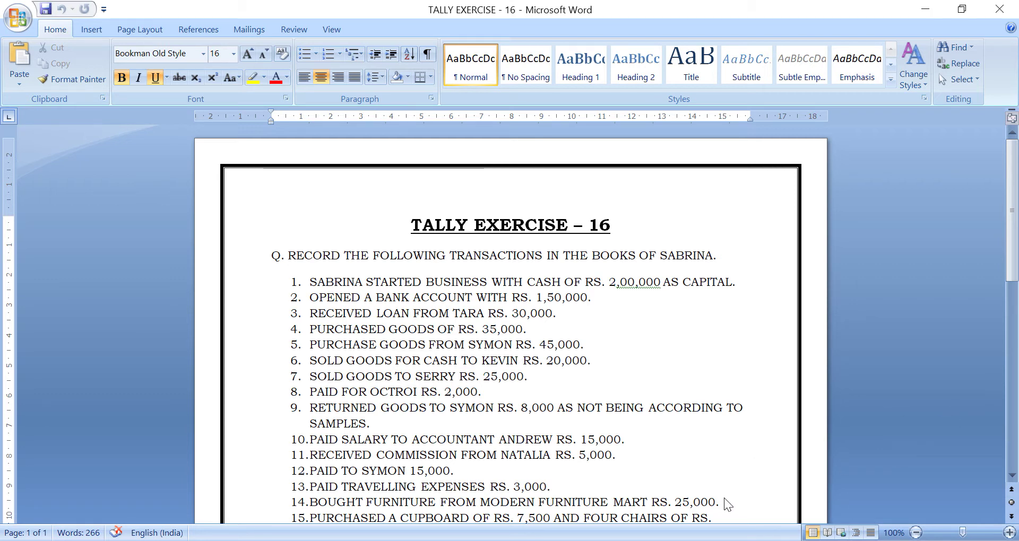
# Read through the thirty transactions listed in Tally Exercise 16, including the purchases, sales, payments, receipts and drawings.
pyautogui.click(411, 282)
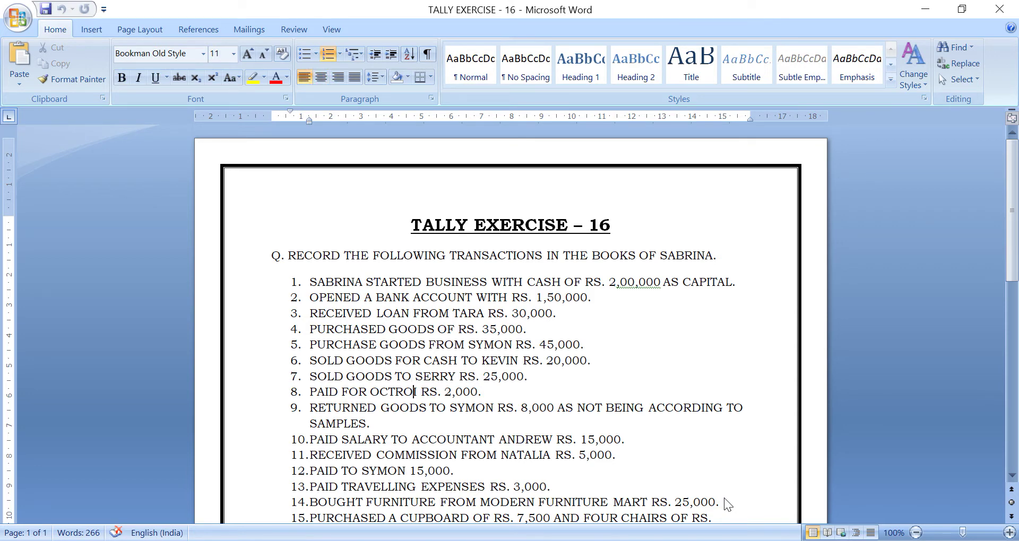
pyautogui.scroll(-3, 728, 503)
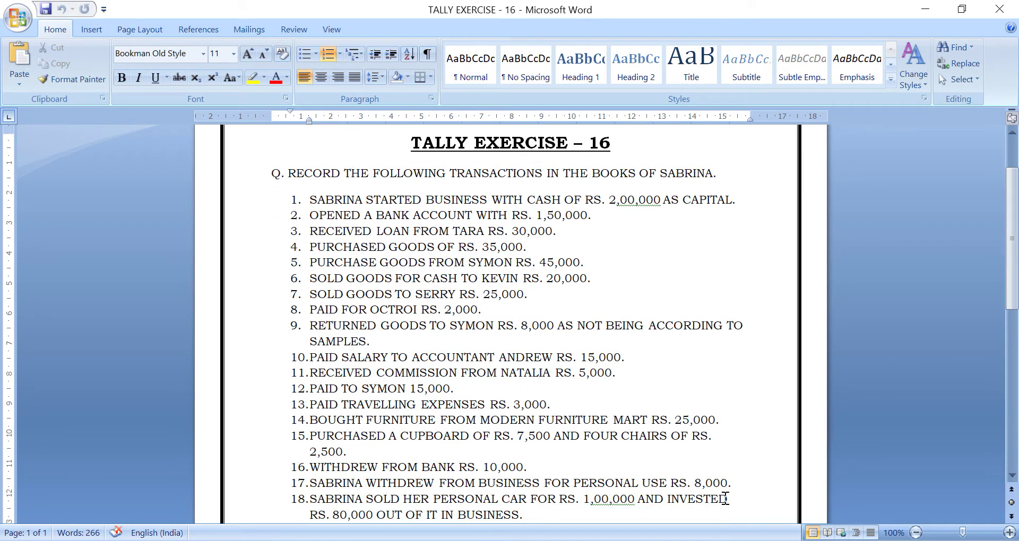
pyautogui.scroll(-1, 725, 499)
pyautogui.scroll(-1, 725, 499)
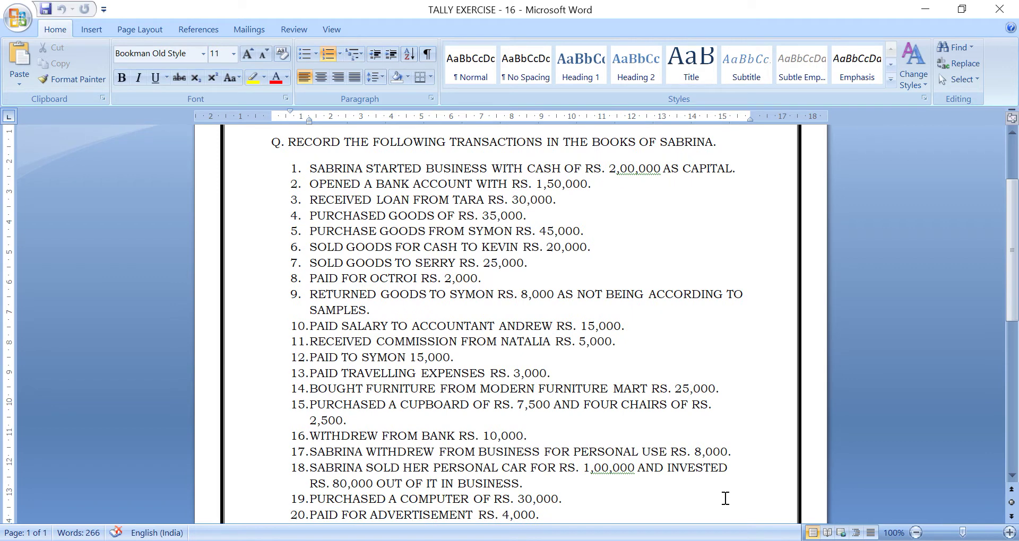
pyautogui.scroll(-3, 725, 499)
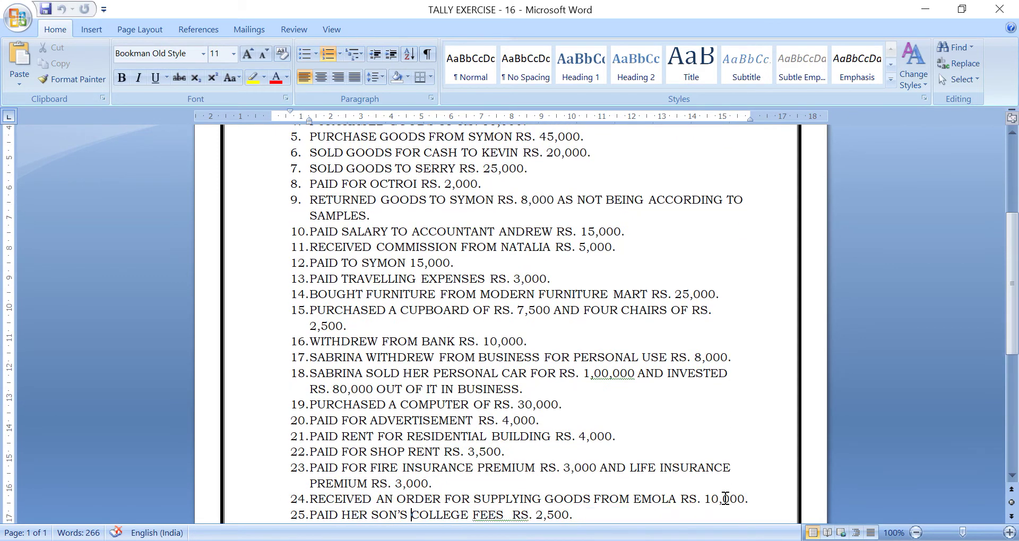
pyautogui.scroll(-3, 725, 499)
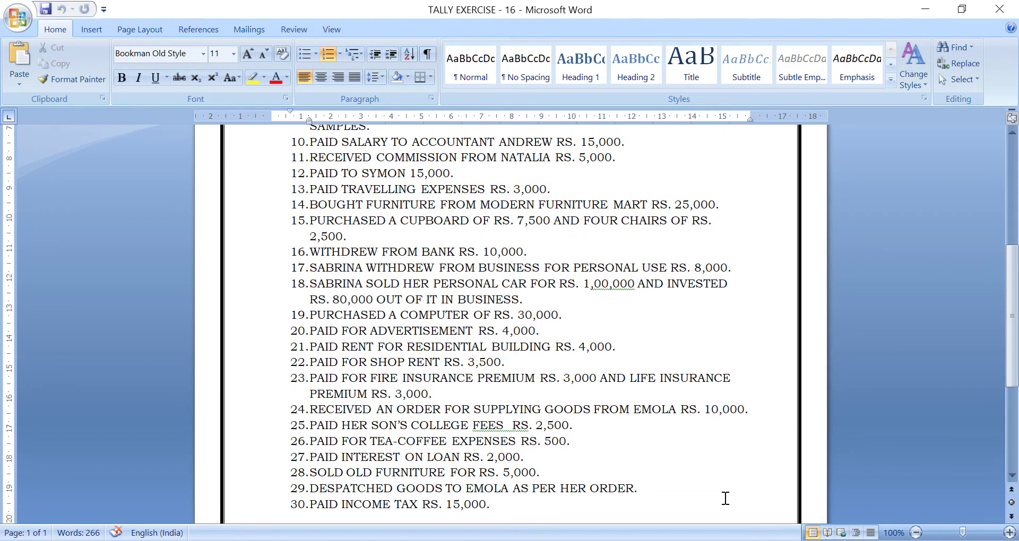
pyautogui.press('Up')
pyautogui.press('Up')
pyautogui.press('Up')
pyautogui.press('Up')
pyautogui.press('Up')
pyautogui.press('Up')
pyautogui.press('Up')
pyautogui.press('Up')
pyautogui.press('Up')
pyautogui.press('Up')
pyautogui.press('Up')
pyautogui.press('Up')
pyautogui.press('Up')
pyautogui.press('Up')
pyautogui.press('Up')
pyautogui.press('Up')
pyautogui.press('Up')
pyautogui.press('Up')
pyautogui.press('Up')
pyautogui.press('Up')
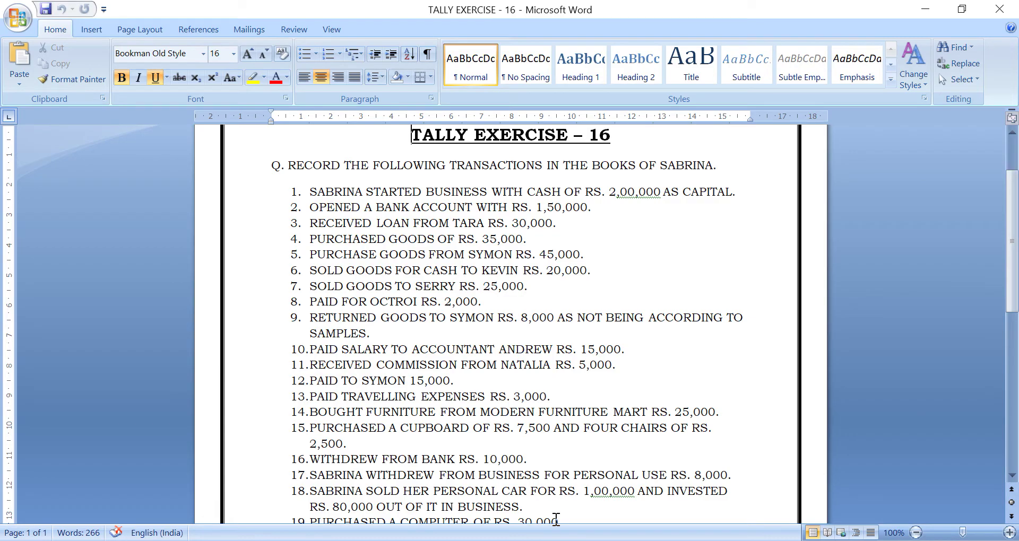
# Switch to Tally.ERP 9 and start a new company named SABRINA, keeping the same mailing name.
pyautogui.hotkey('alt', 'Tab')
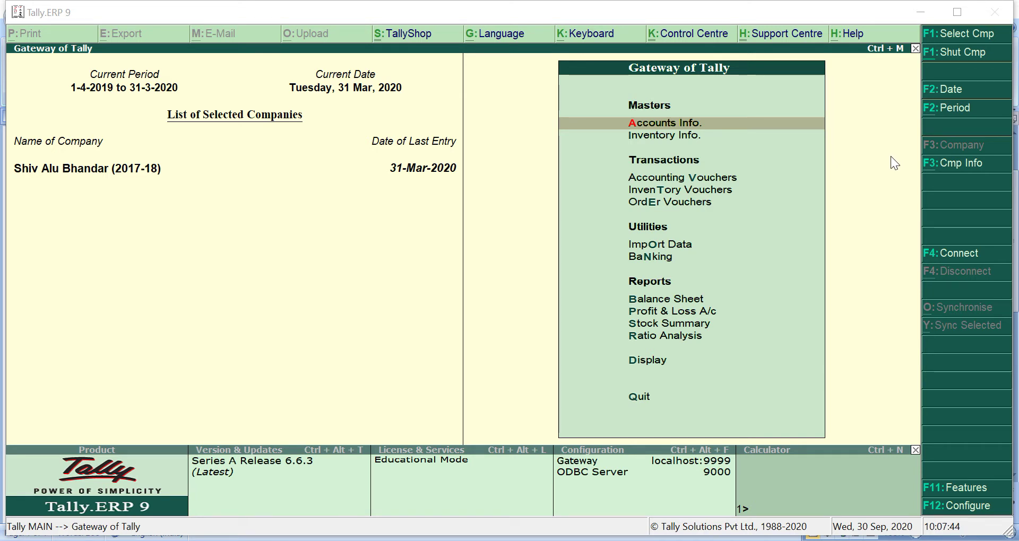
pyautogui.click(960, 165)
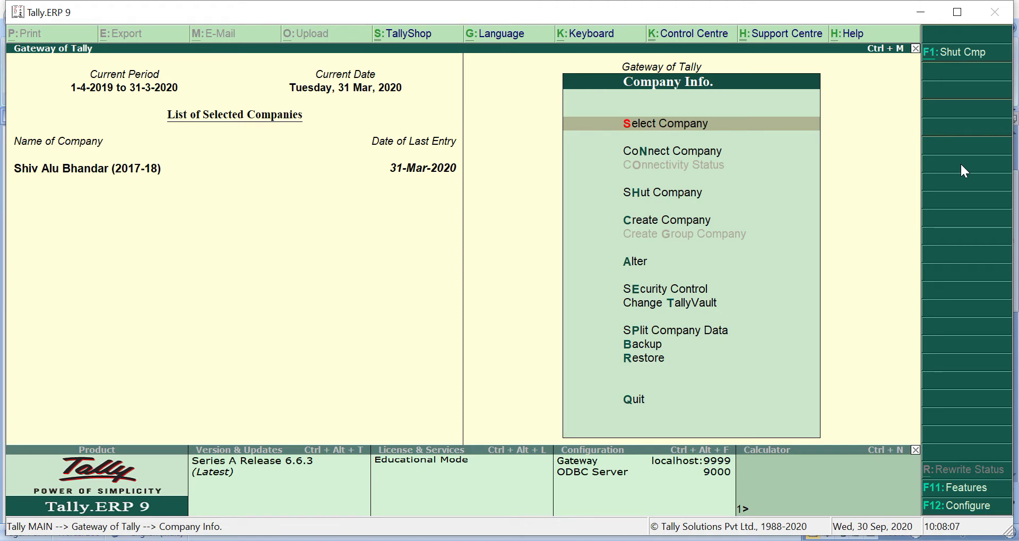
pyautogui.press('c')
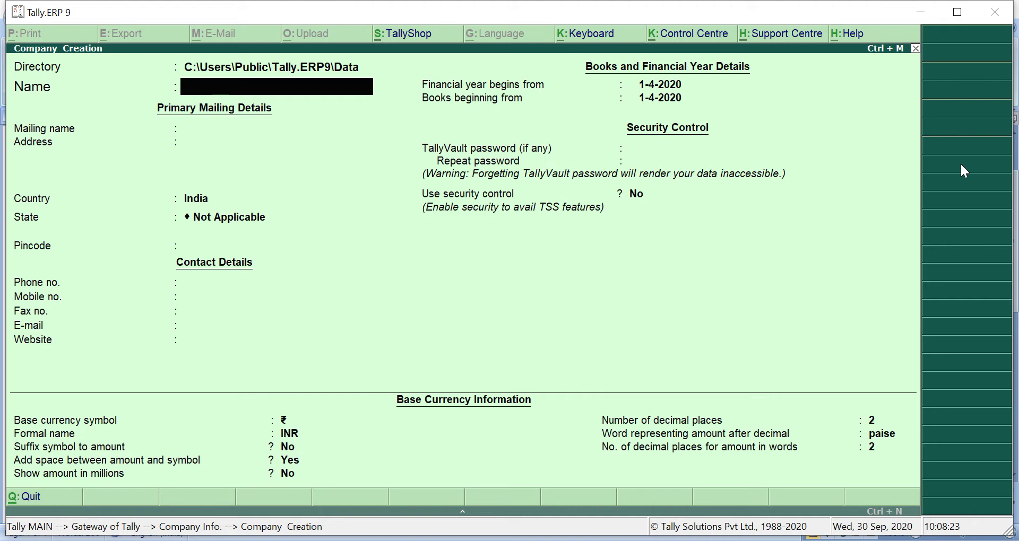
pyautogui.write('Sa')
pyautogui.press('BackSpace')
pyautogui.write('ABRINA')
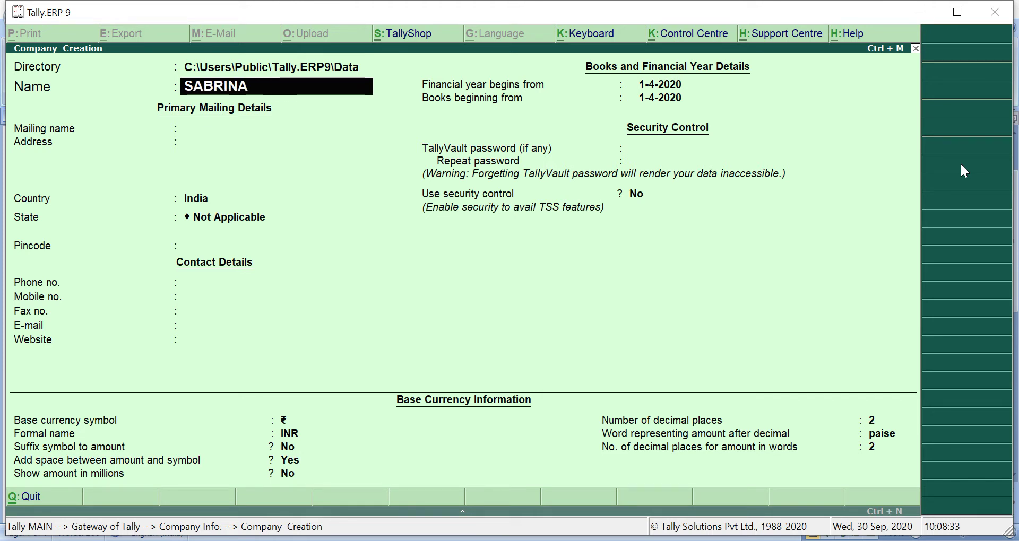
pyautogui.write(' LTD.')
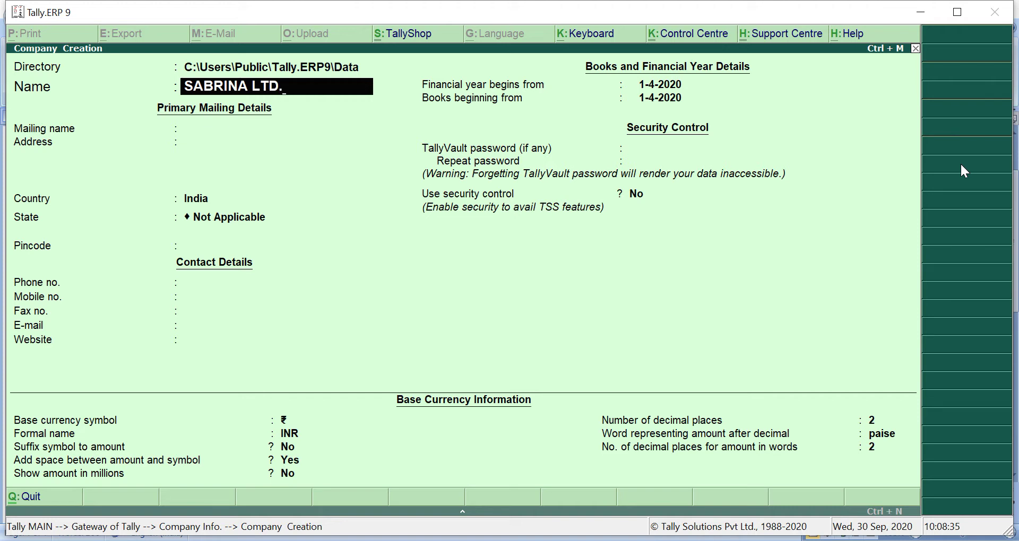
pyautogui.press('BackSpace')
pyautogui.press('BackSpace')
pyautogui.press('BackSpace')
pyautogui.press('BackSpace')
pyautogui.press('BackSpace')
pyautogui.press('Return')
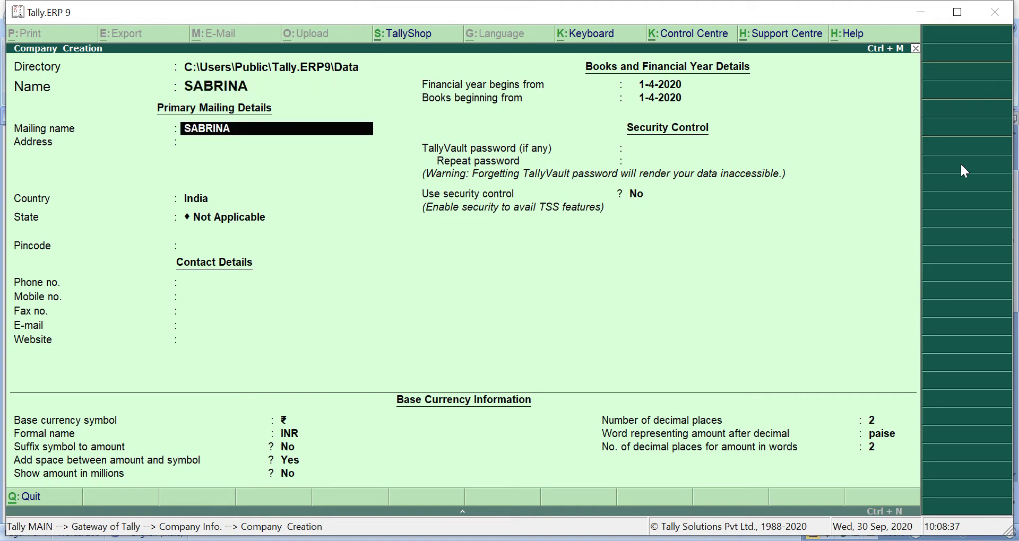
pyautogui.press('Return')
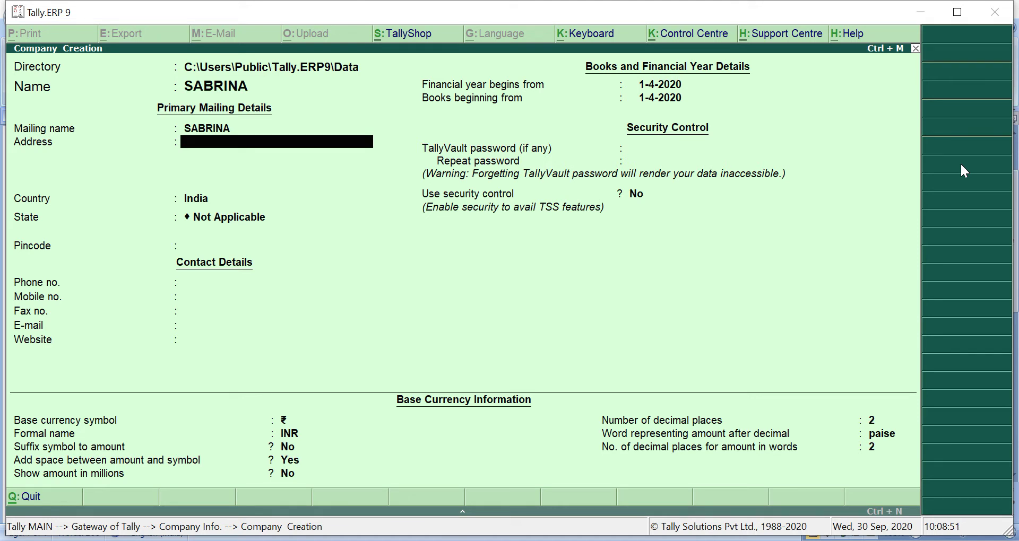
# Enter the company's street and city on two address lines.
pyautogui.write('SATELLITE ROAD')
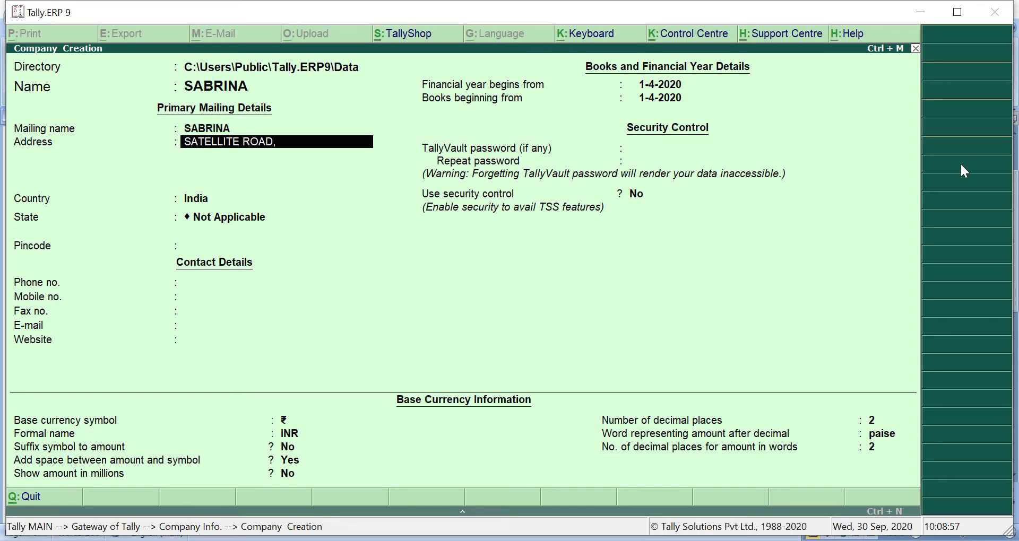
pyautogui.write(',')
pyautogui.press('Return')
pyautogui.write('AH')
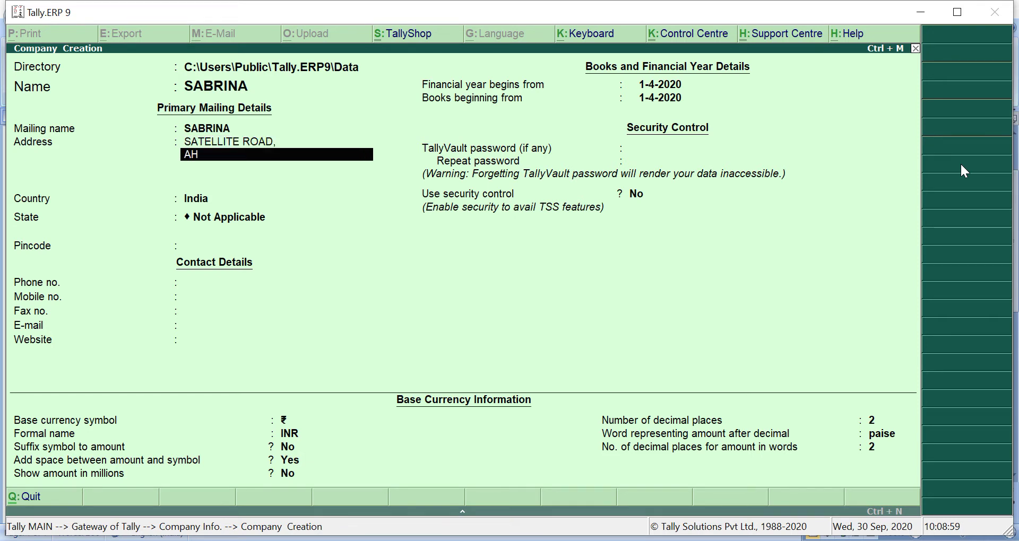
pyautogui.write('MEDABAD')
pyautogui.press('Return')
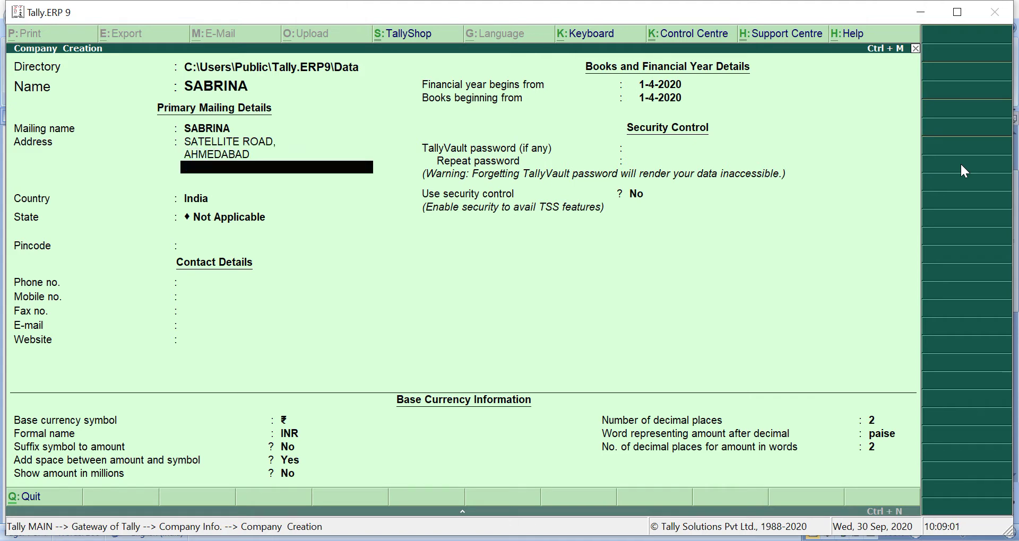
# Keep India as the country, choose Gujarat as the state and enter the company's postal pincode.
pyautogui.press('Return')
pyautogui.press('Return')
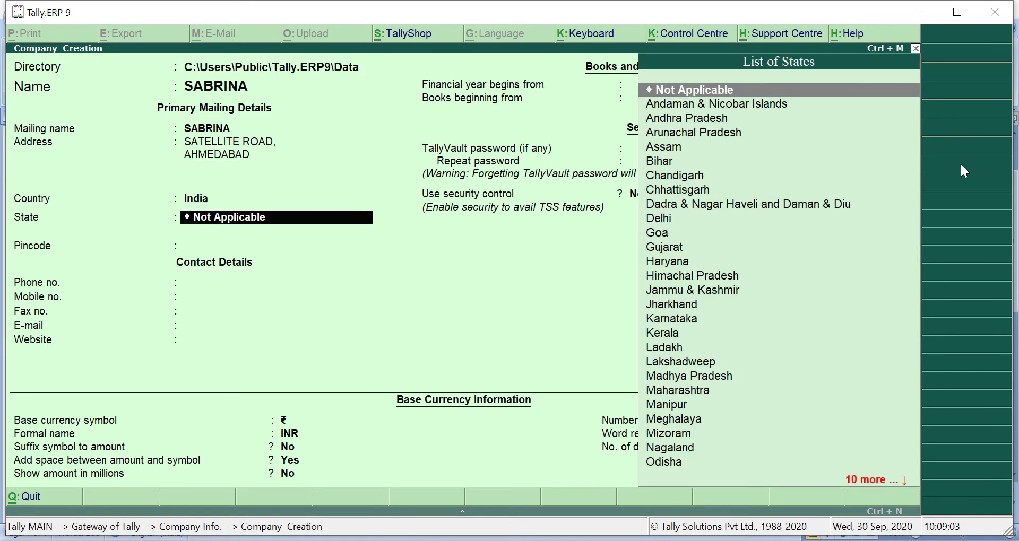
pyautogui.write('G')
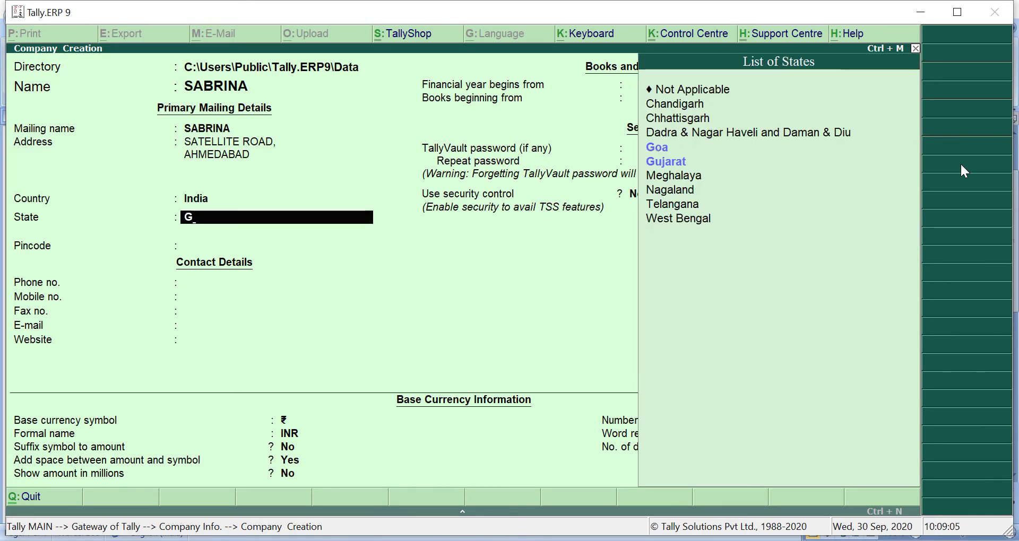
pyautogui.press('Down')
pyautogui.press('Down')
pyautogui.press('Return')
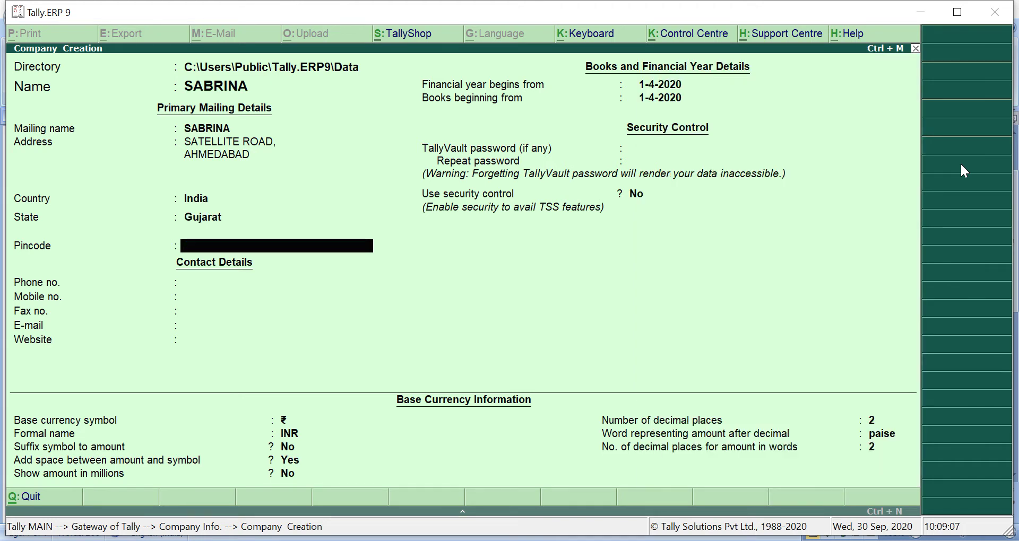
pyautogui.write('123456')
pyautogui.press('Return')
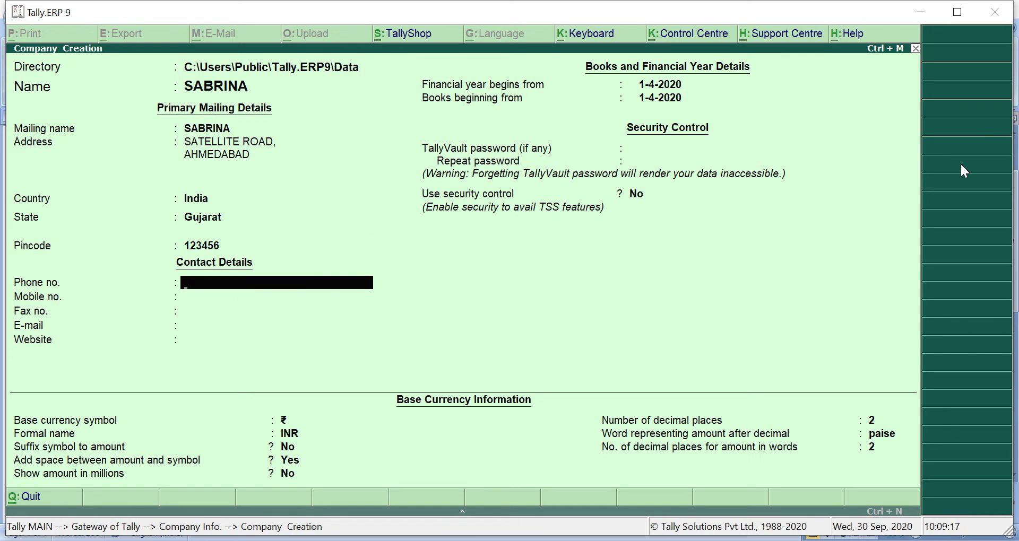
# Leave the contact details blank and set the financial year and books to begin on 1-4-2019.
pyautogui.press('Return')
pyautogui.press('Return')
pyautogui.press('Return')
pyautogui.press('Return')
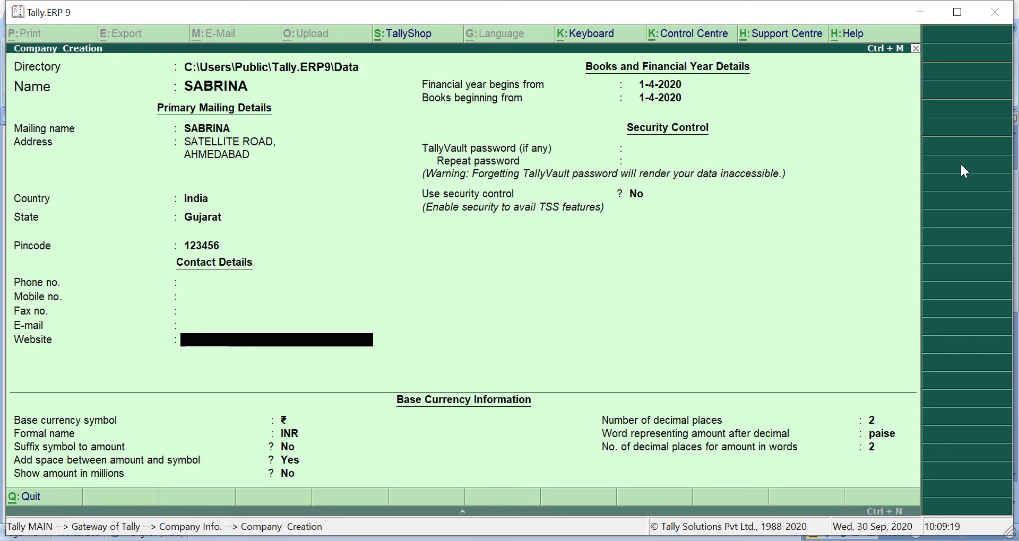
pyautogui.press('Return')
pyautogui.press('BackSpace')
pyautogui.write('1-4')
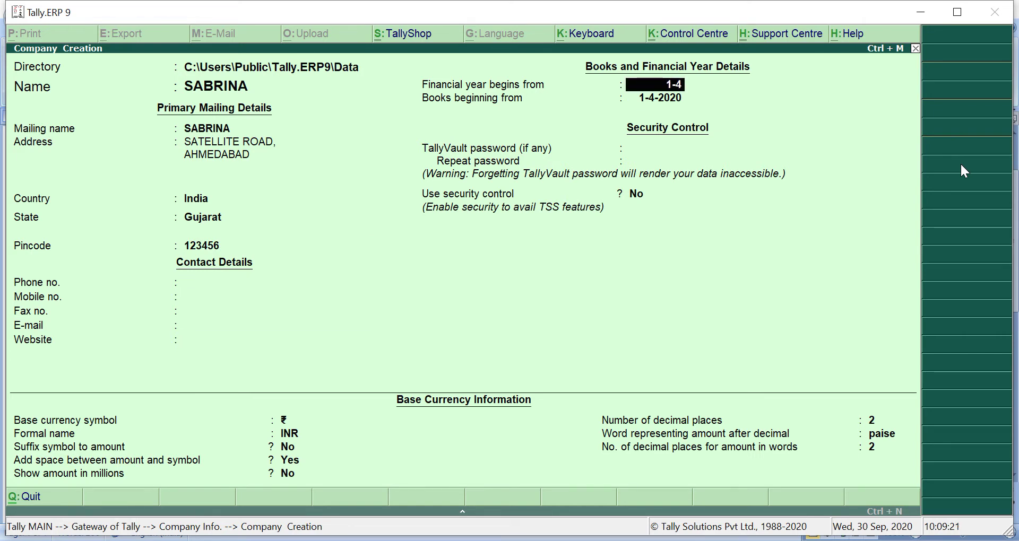
pyautogui.write('-2019')
pyautogui.press('Return')
pyautogui.press('Return')
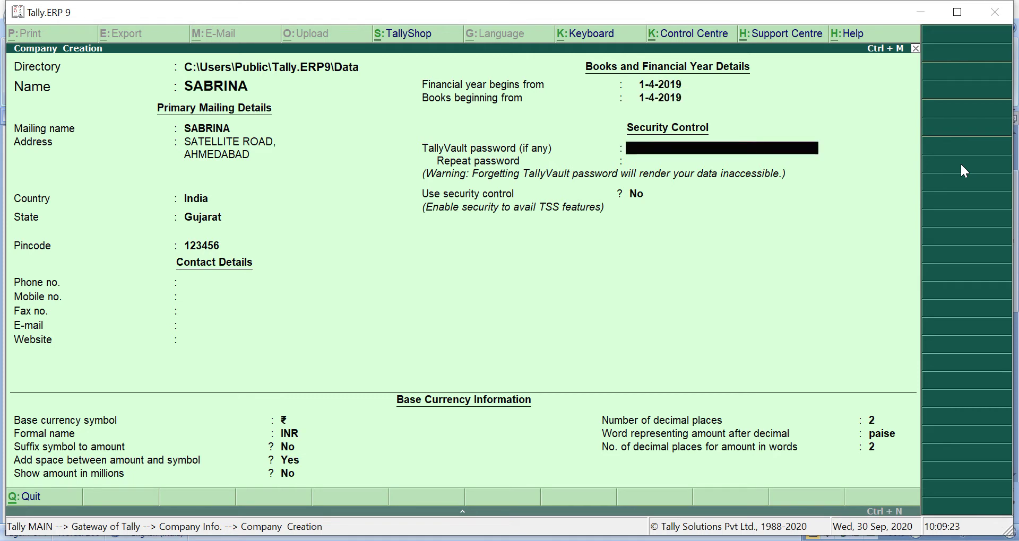
# Keep the default security and base currency settings, leaving the TallyVault password blank, and save the company.
pyautogui.press('Return')
pyautogui.press('Return')
pyautogui.press('Return')
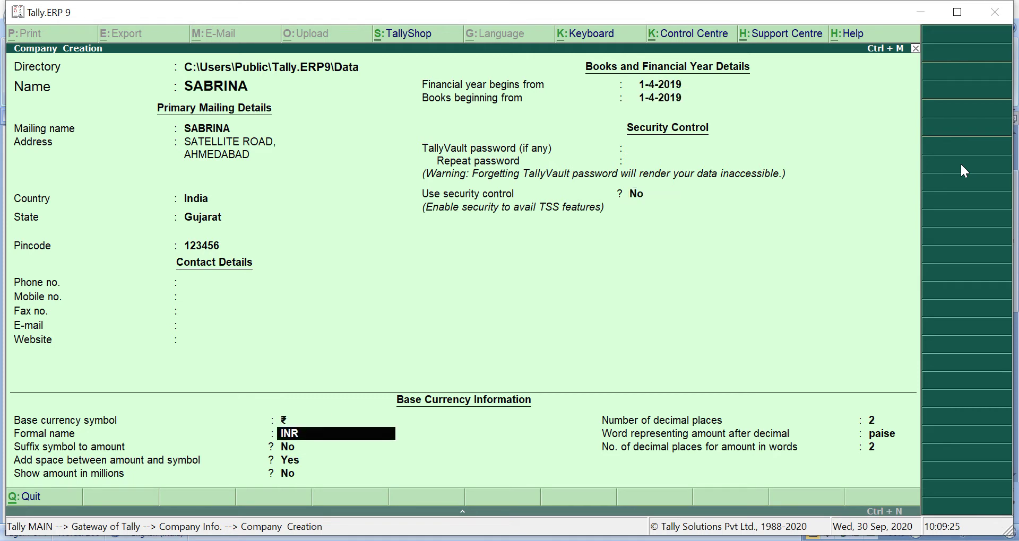
pyautogui.press('Return')
pyautogui.press('Return')
pyautogui.press('Return')
pyautogui.press('Return')
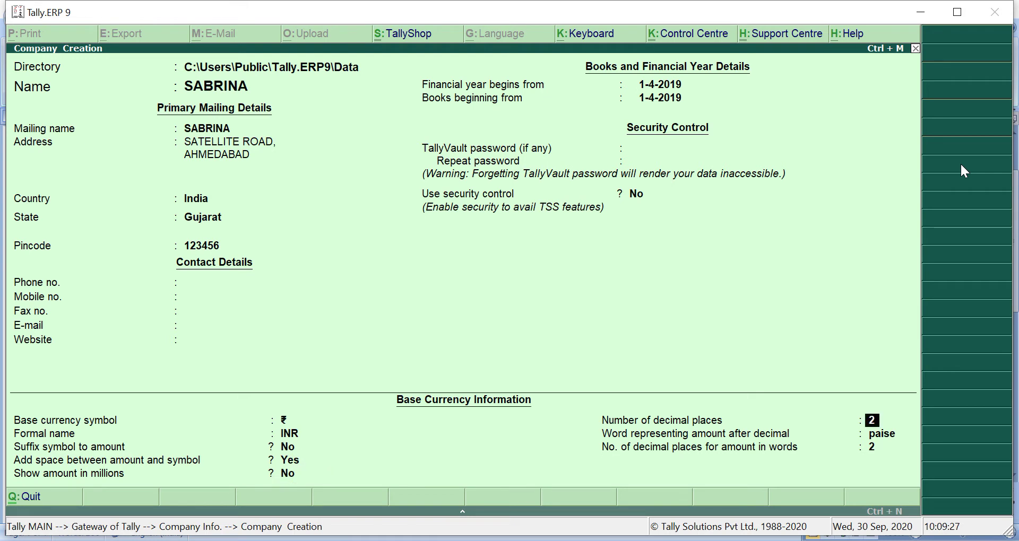
pyautogui.press('Return')
pyautogui.press('Return')
pyautogui.press('Return')
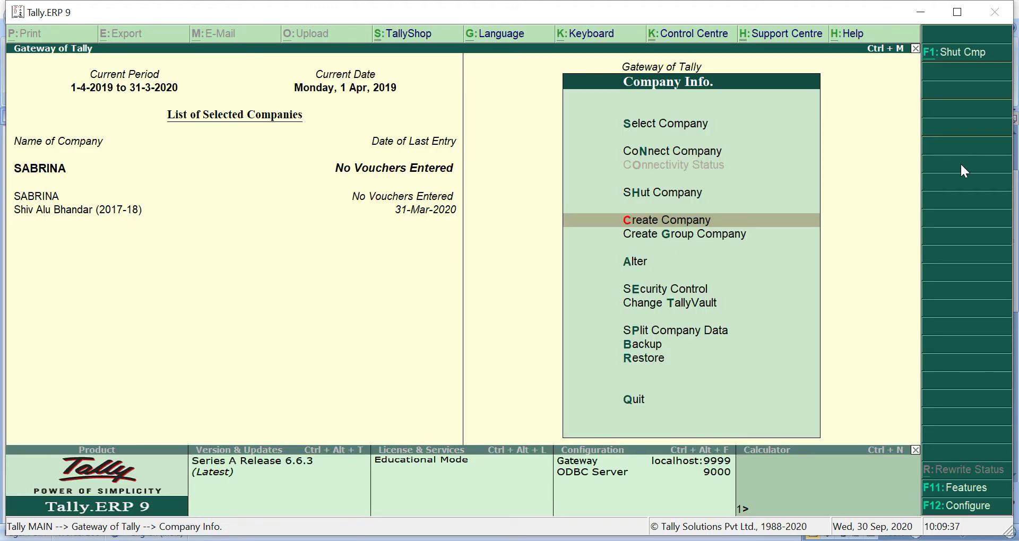
# Open multiple ledger creation from the accounts masters, with All Items as the group.
pyautogui.press('Escape')
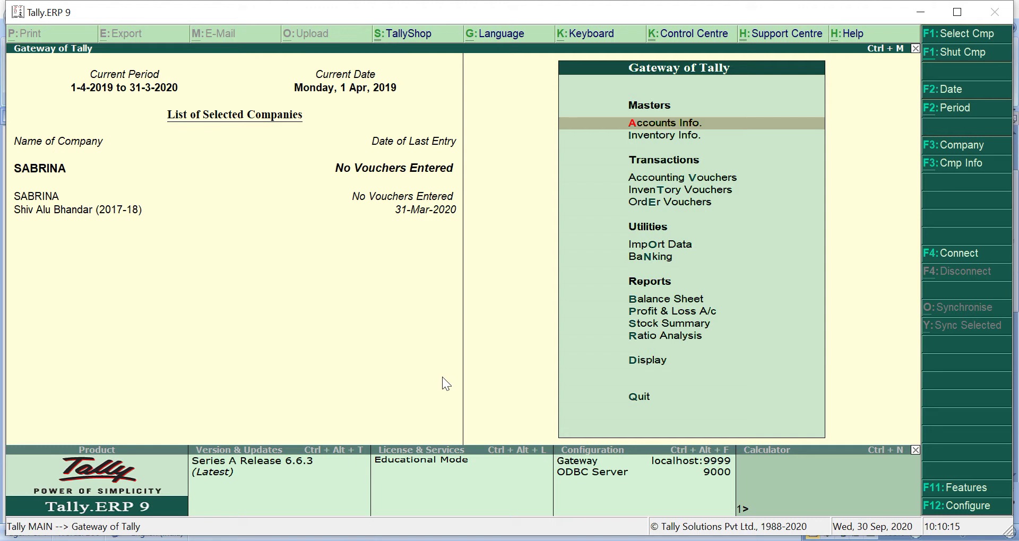
pyautogui.press('Down')
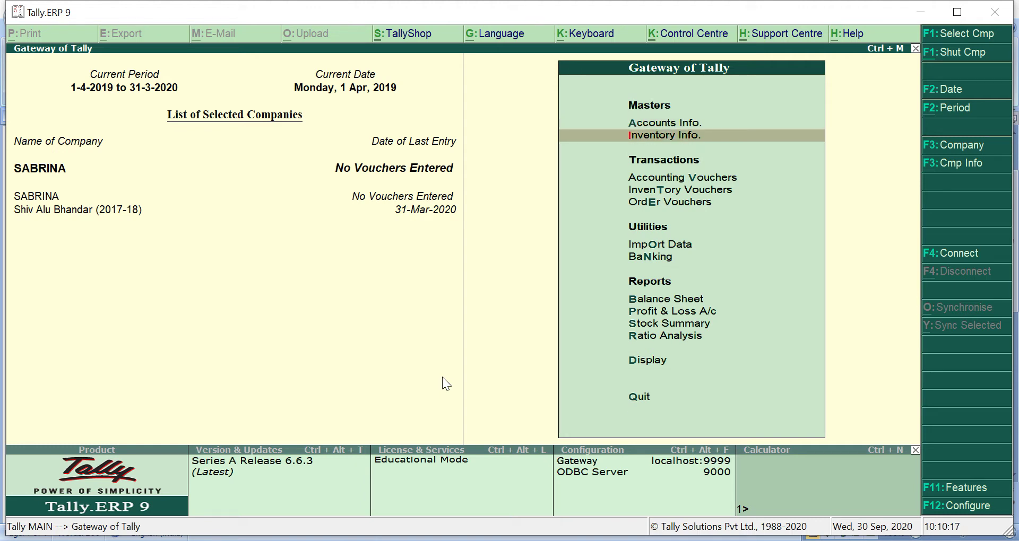
pyautogui.press('Up')
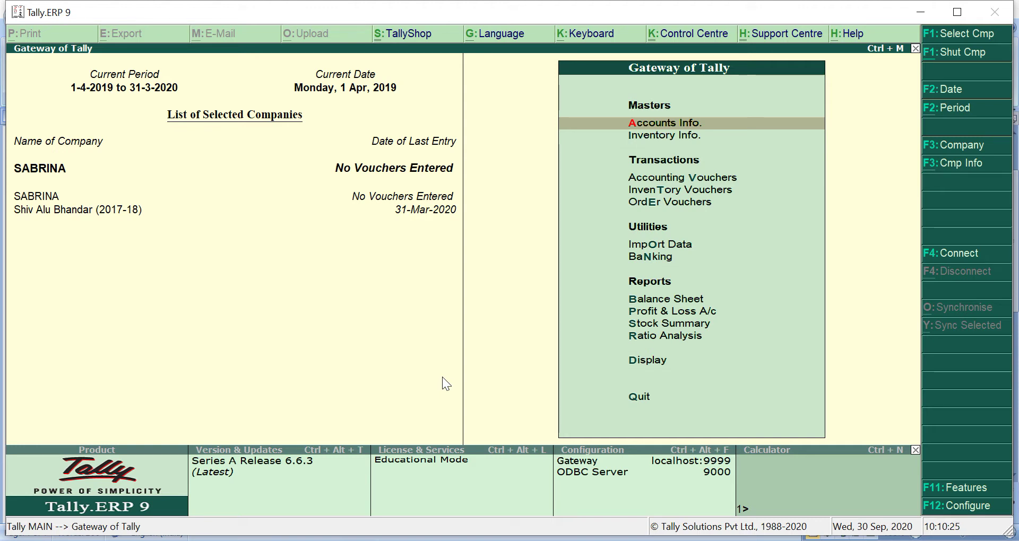
pyautogui.press('Return')
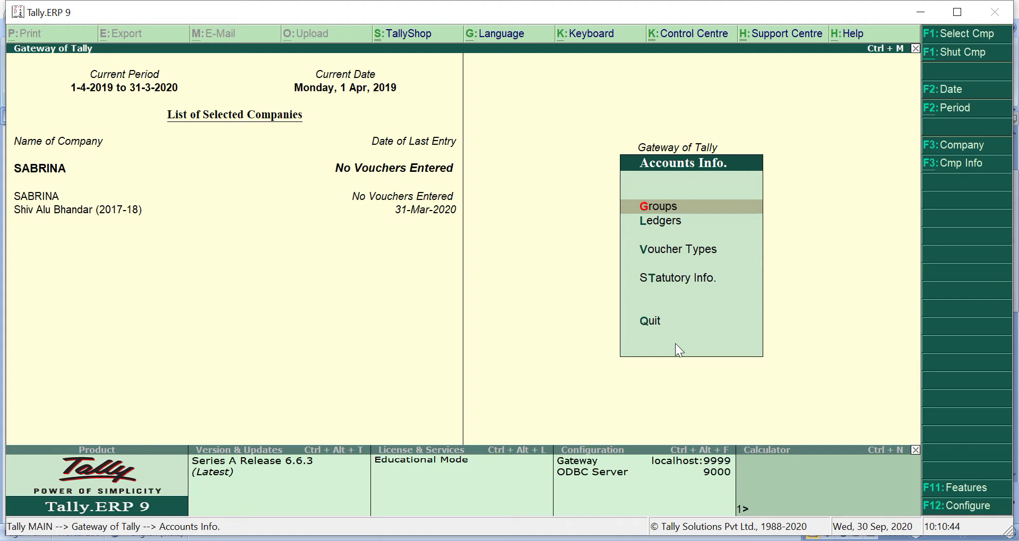
pyautogui.press('Down')
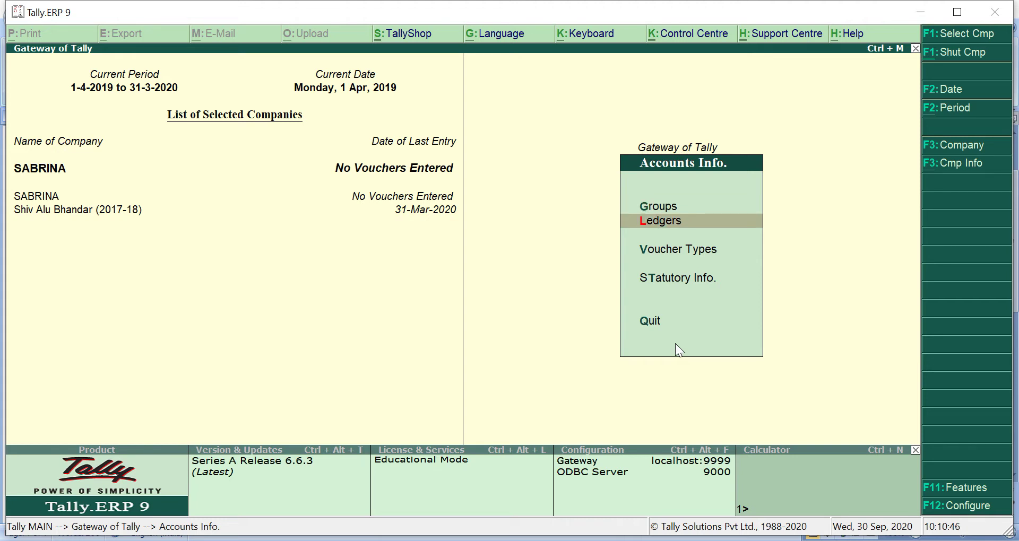
pyautogui.press('Return')
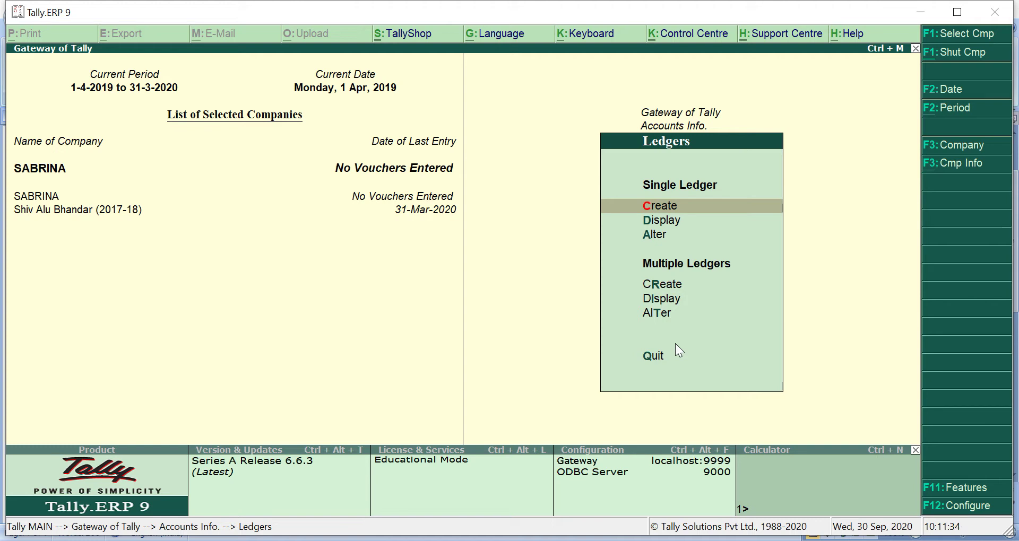
pyautogui.press('Down')
pyautogui.press('Down')
pyautogui.press('Down')
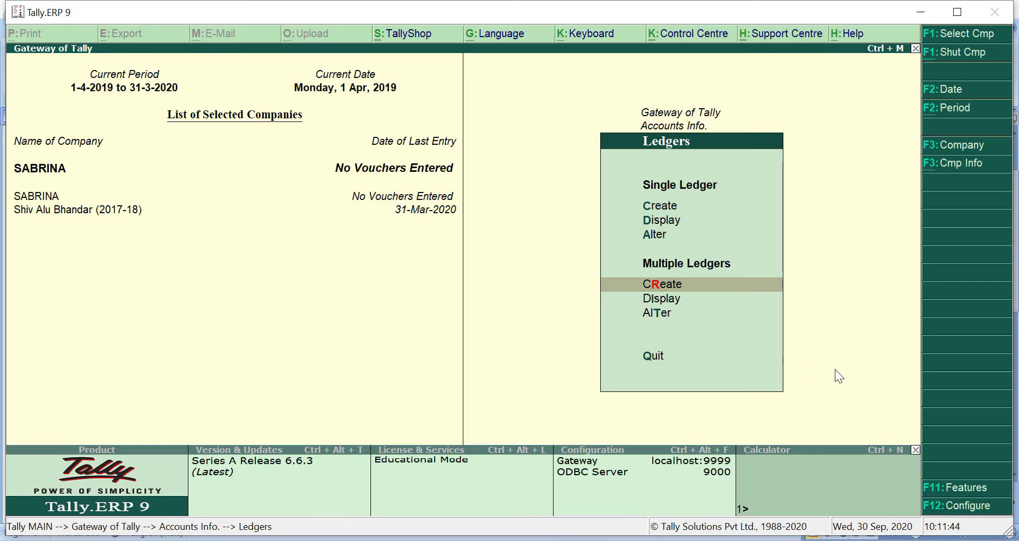
pyautogui.press('Return')
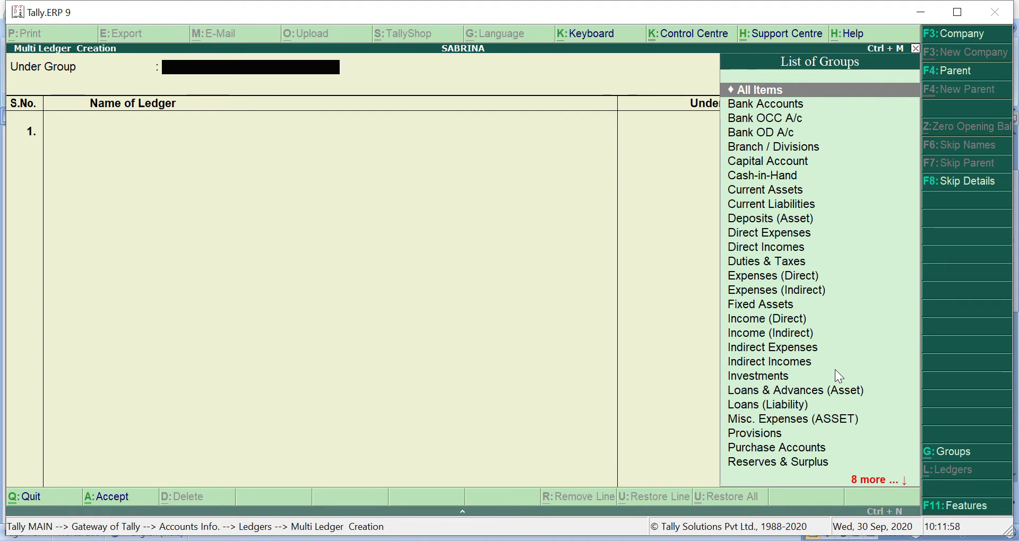
pyautogui.press('Return')
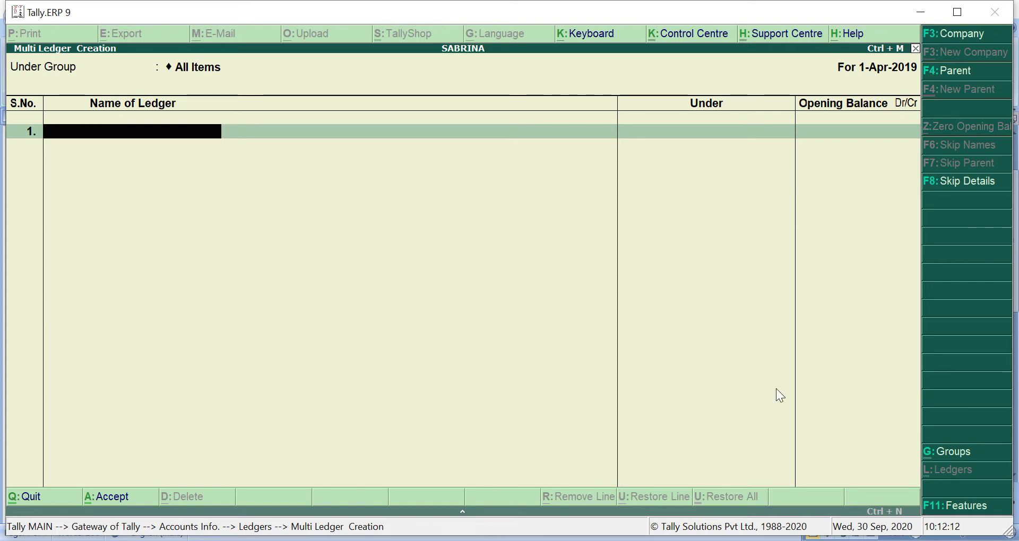
# Consult the exercise document in Word, then in Tally.ERP 9 add the ledger CAPITAL A/C under Capital Account with no opening balance.
pyautogui.hotkey('alt', 'Tab')
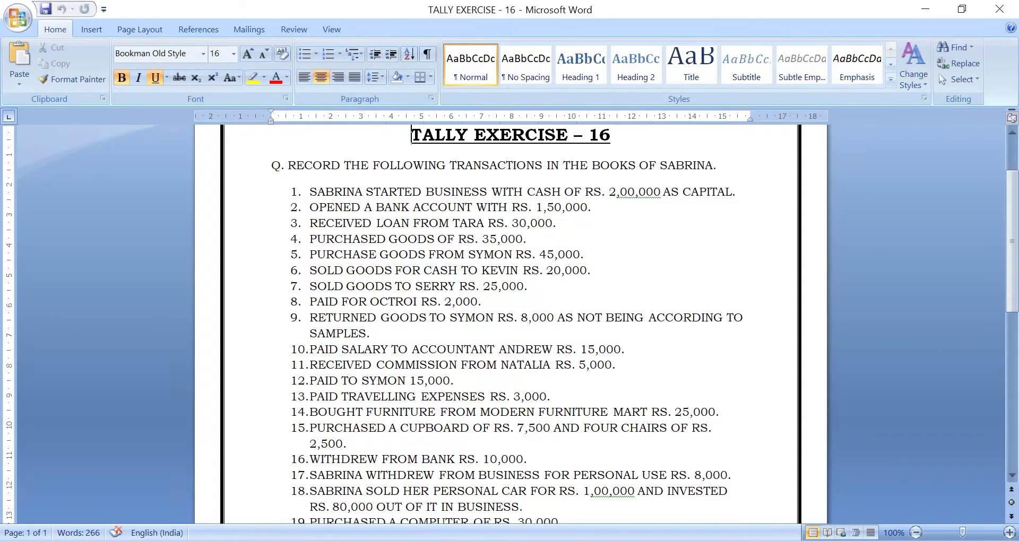
pyautogui.click(728, 260)
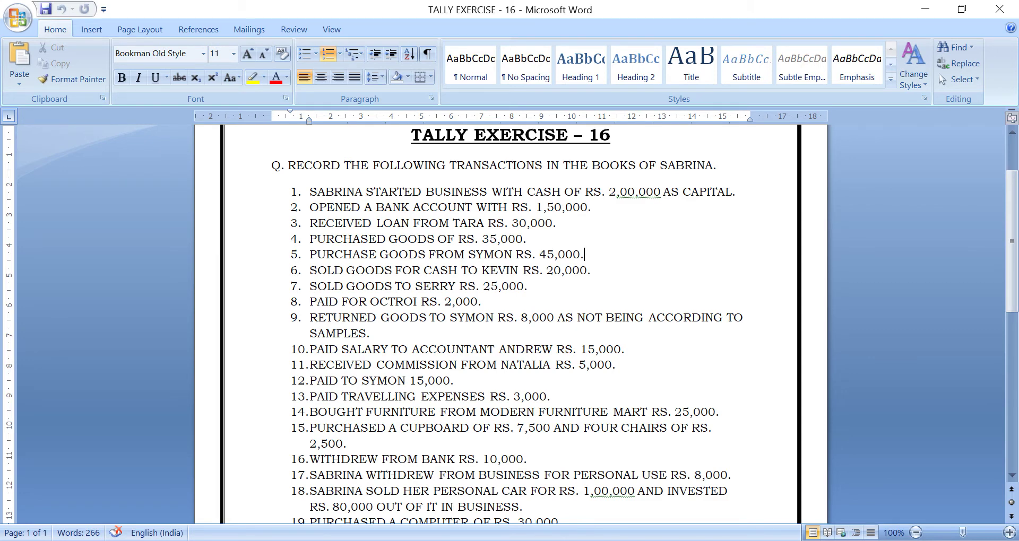
pyautogui.hotkey('alt', 'Tab')
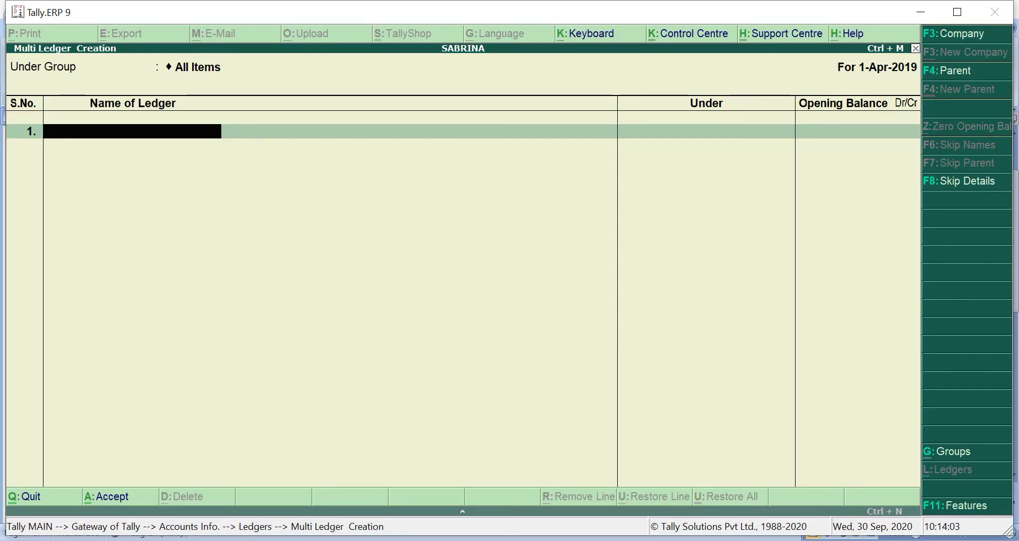
pyautogui.write('CAPITAL')
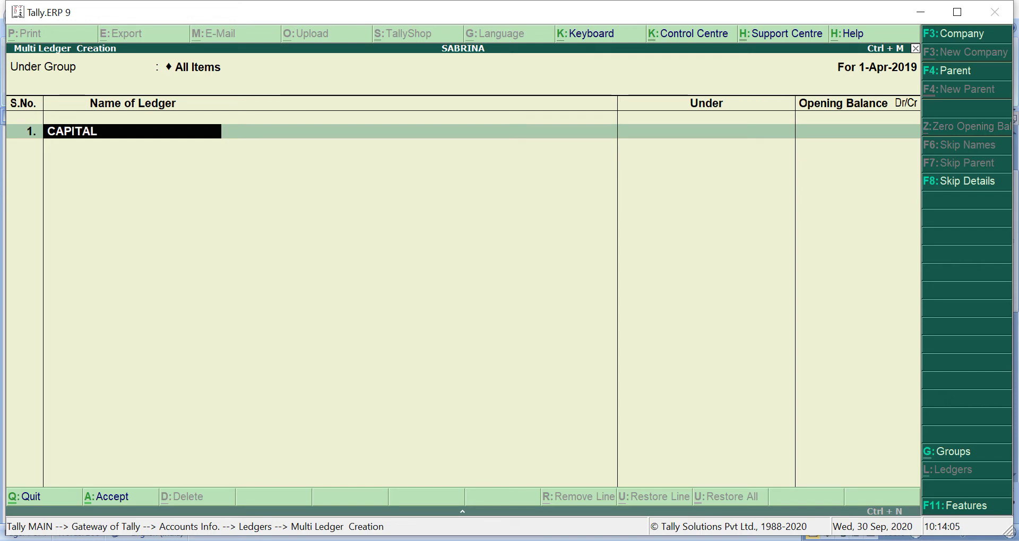
pyautogui.write(' A/C')
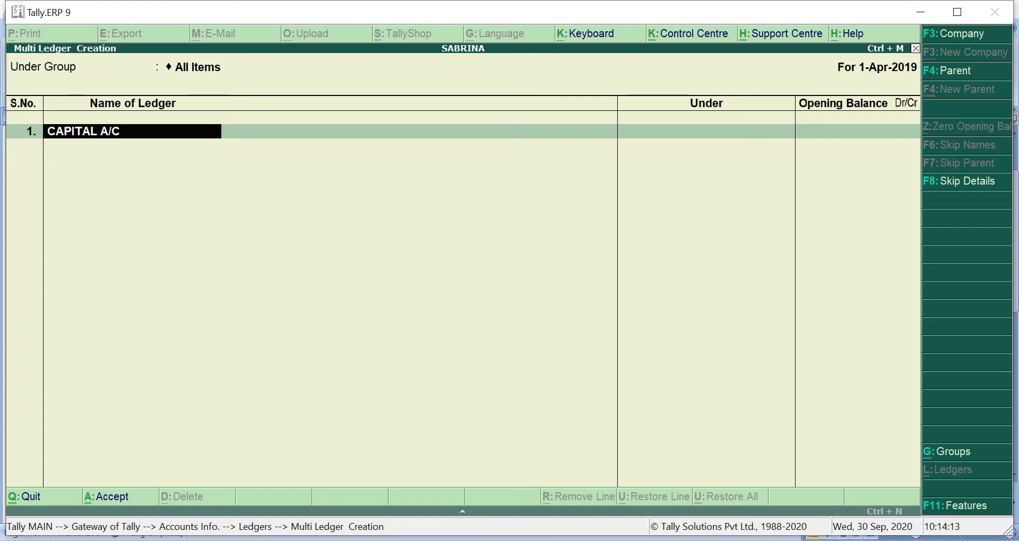
pyautogui.press('Return')
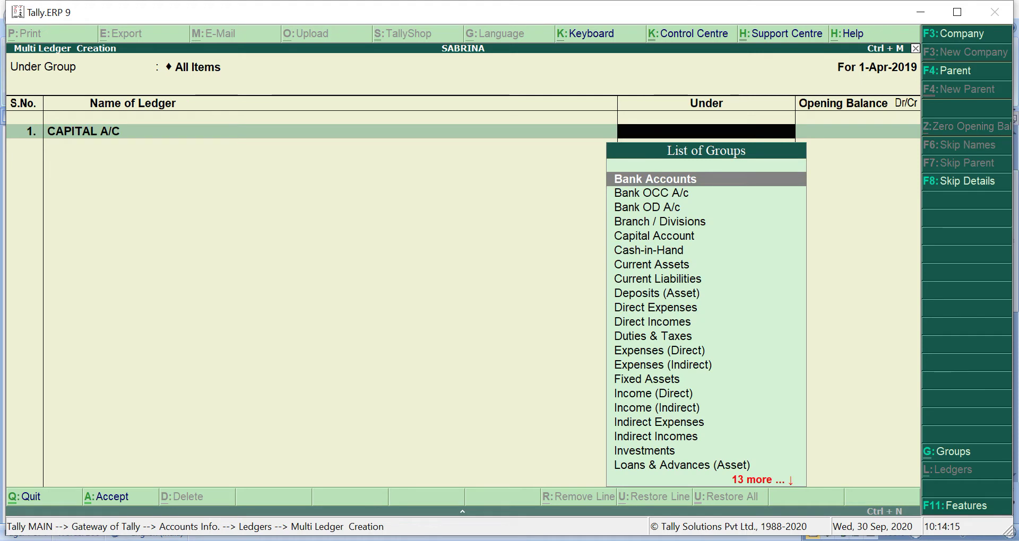
pyautogui.write('C')
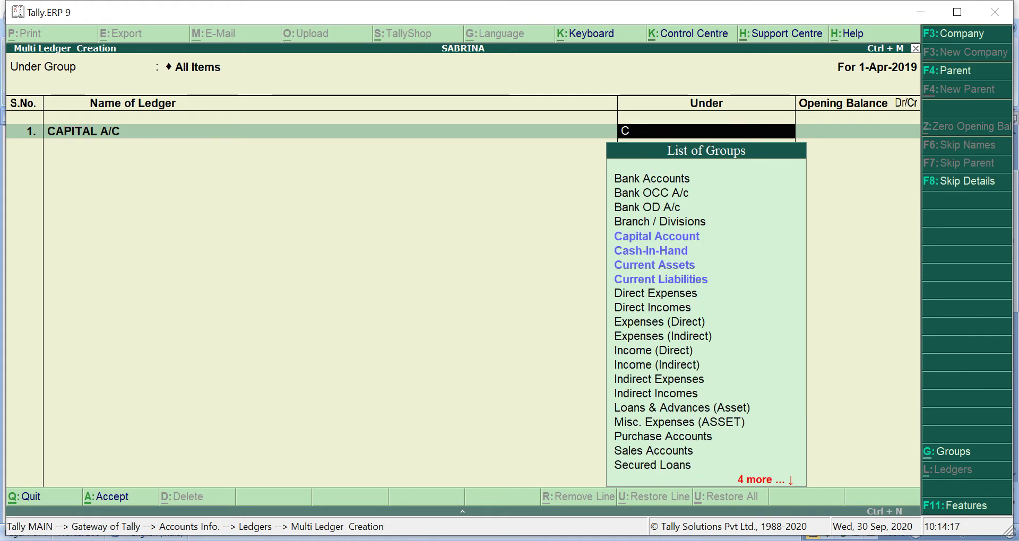
pyautogui.press('Return')
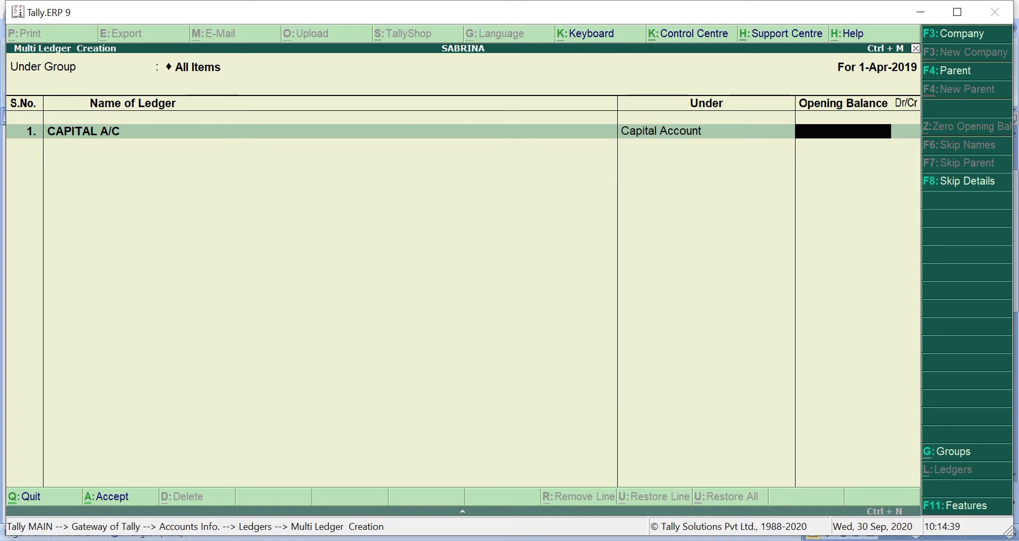
pyautogui.press('Return')
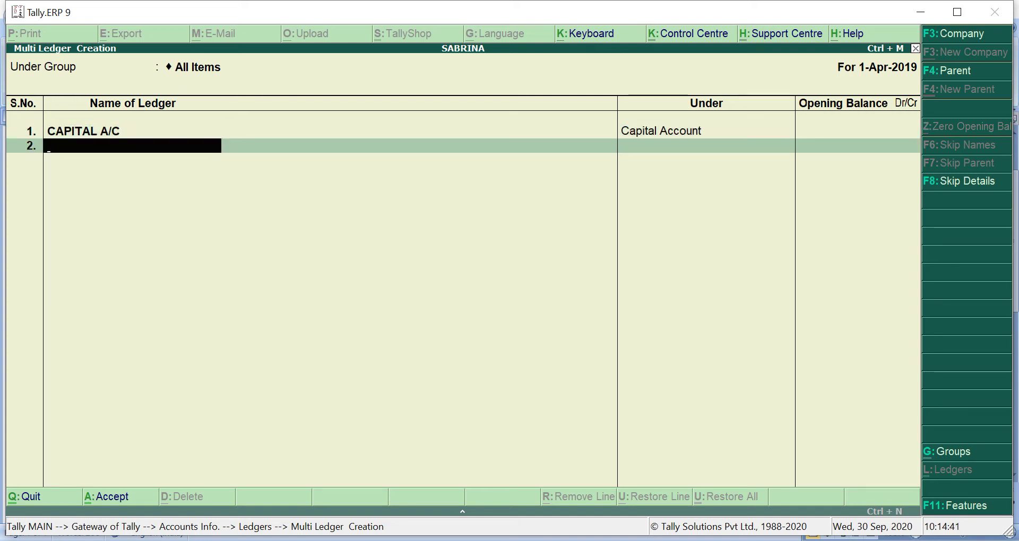
# Check the second transaction in the Word document and add the ledger BANK A/C under Bank Accounts in Tally.ERP 9, without an opening balance.
pyautogui.hotkey('alt', 'Tab')
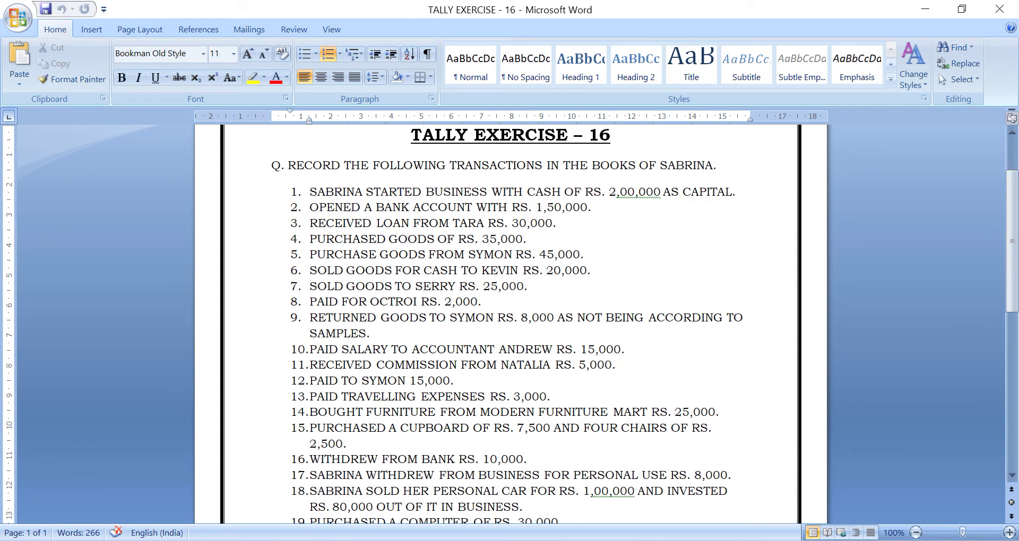
pyautogui.hotkey('alt', 'Tab')
pyautogui.write('B')
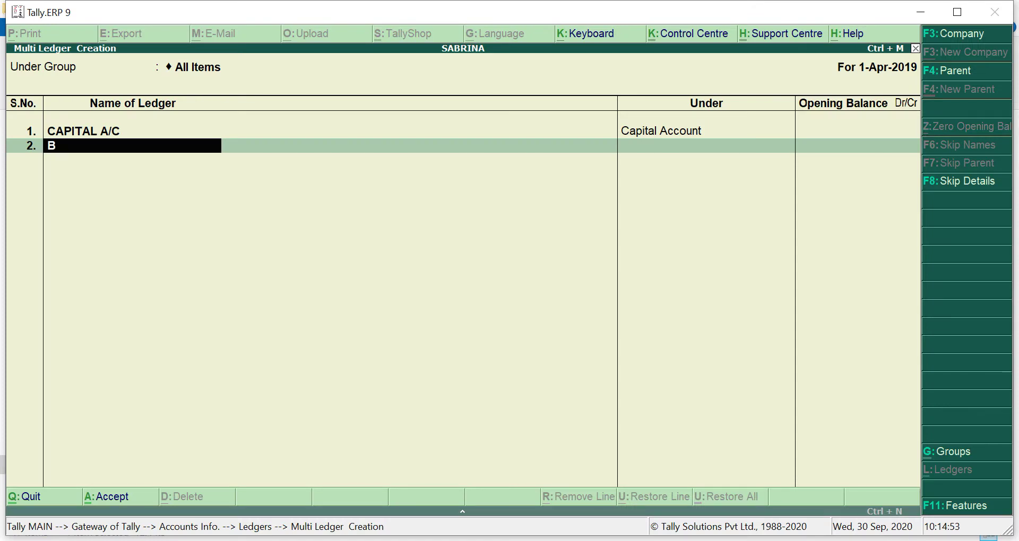
pyautogui.write('ANK A/C')
pyautogui.press('Return')
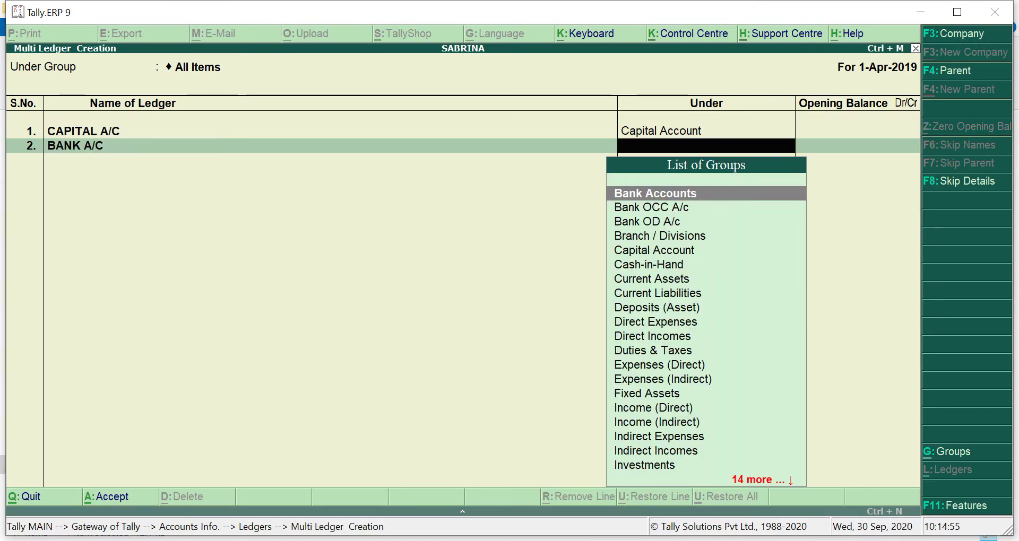
pyautogui.press('Return')
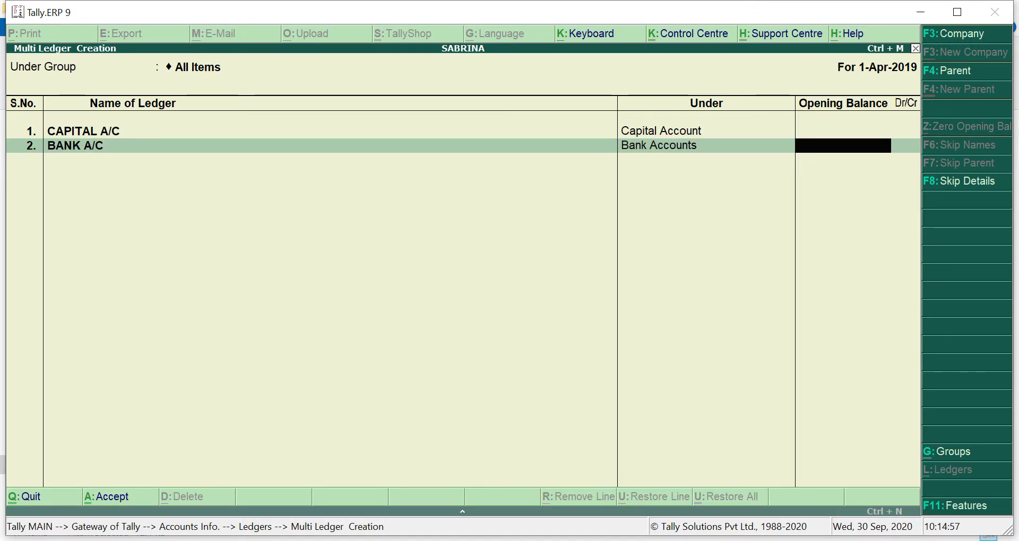
pyautogui.press('Return')
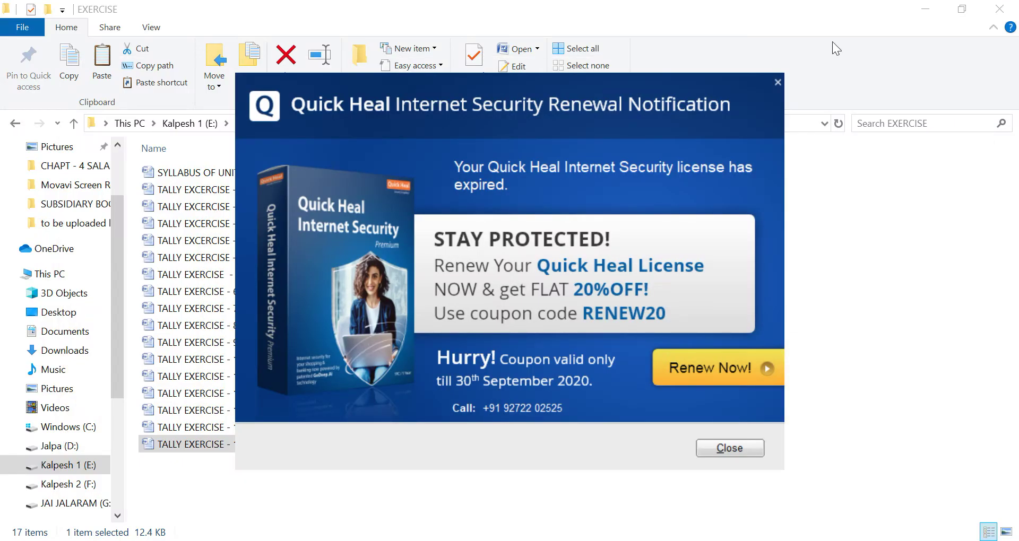
# Dismiss the Quick Heal renewal notification and check the third transaction in the Word exercise before returning to Tally.ERP 9.
pyautogui.click(777, 83)
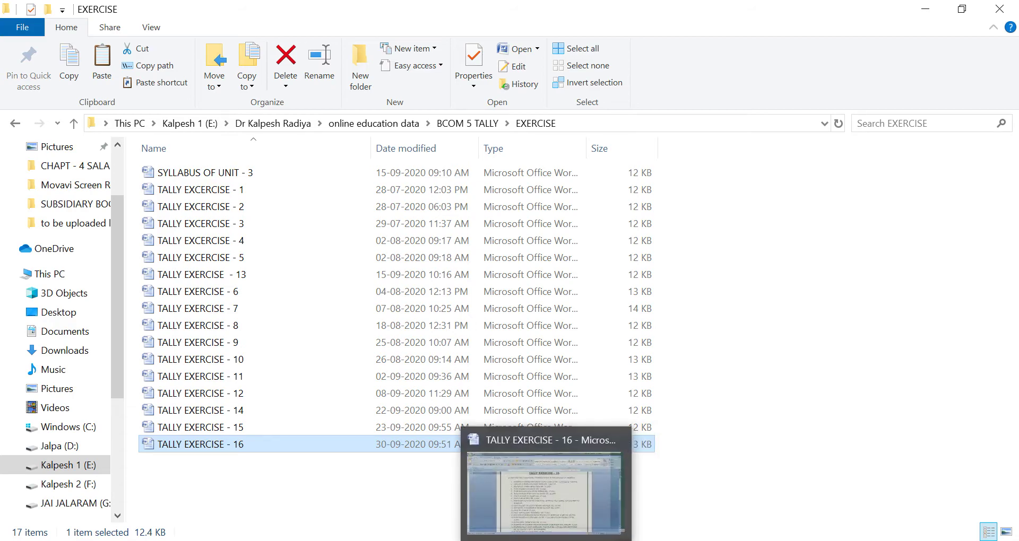
pyautogui.click(558, 539)
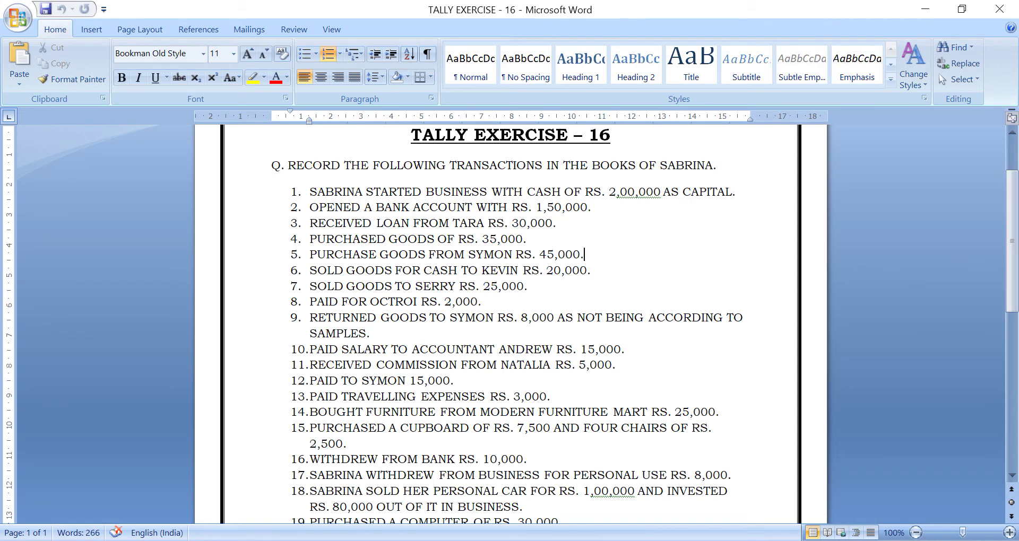
pyautogui.hotkey('alt', 'Tab')
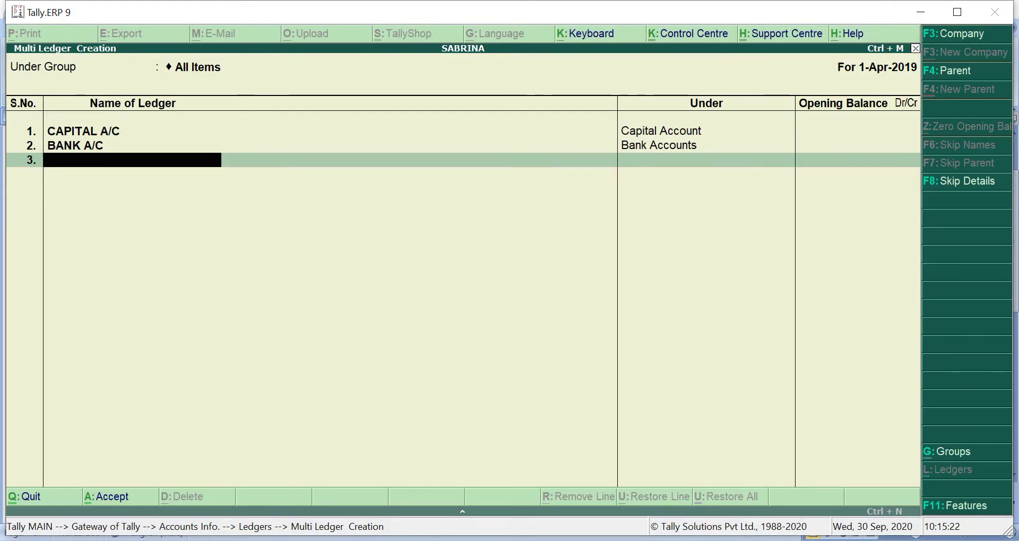
# Add a loan ledger named after the lender in transaction 3 under Loans (Liability), leaving the opening balance blank.
pyautogui.write('AO')
pyautogui.press('BackSpace')
pyautogui.press('BackSpace')
pyautogui.write('O')
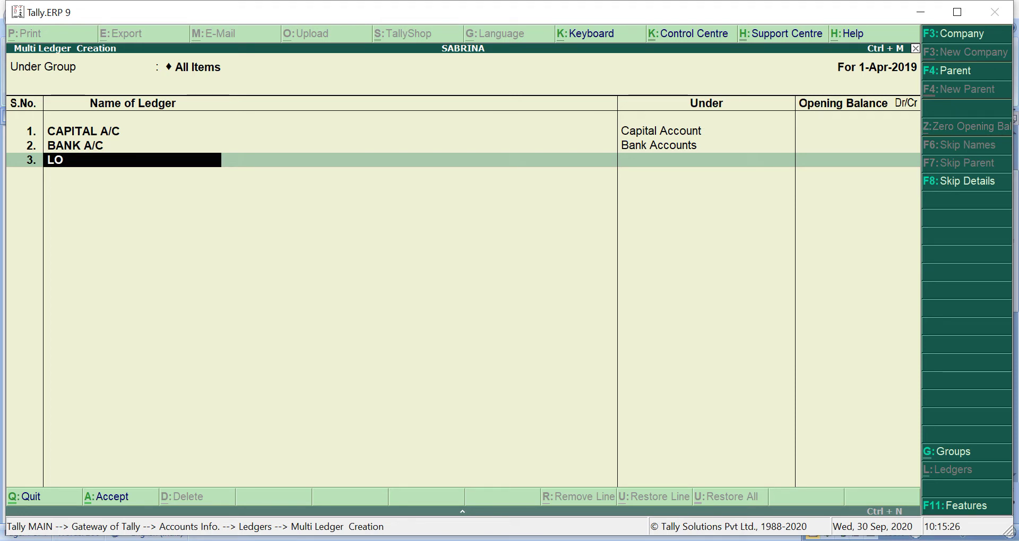
pyautogui.write('AN FROM TARA A/C')
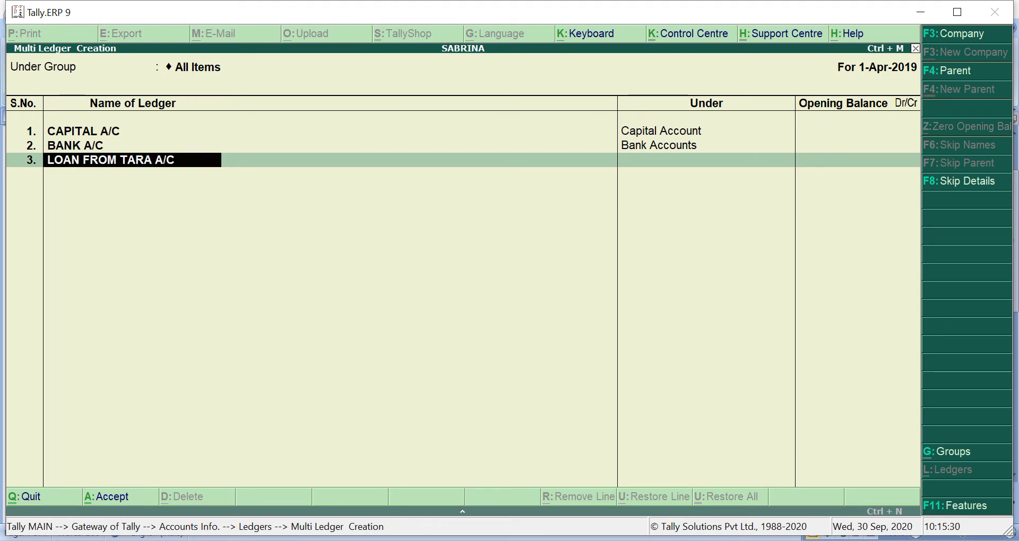
pyautogui.press('Return')
pyautogui.write('L')
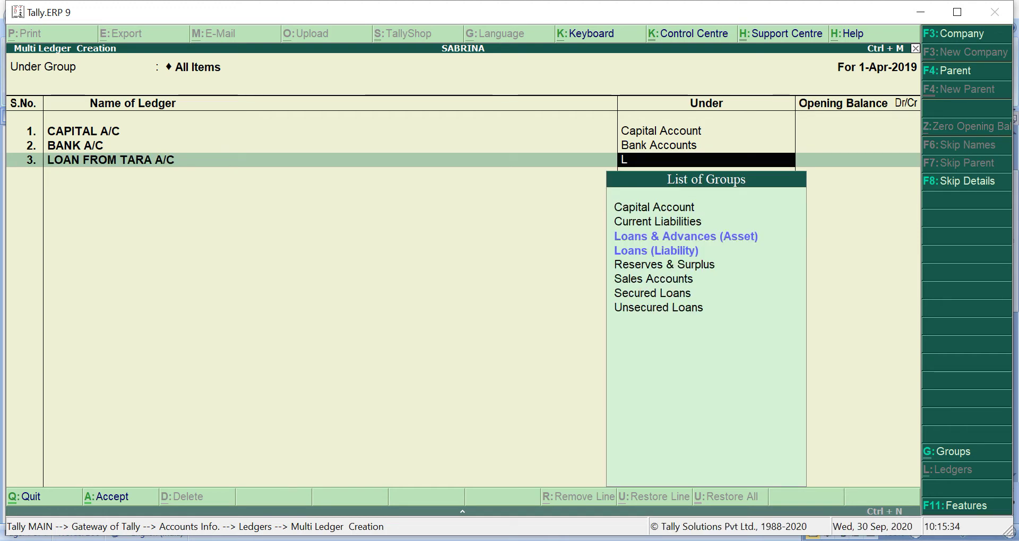
pyautogui.press('Down')
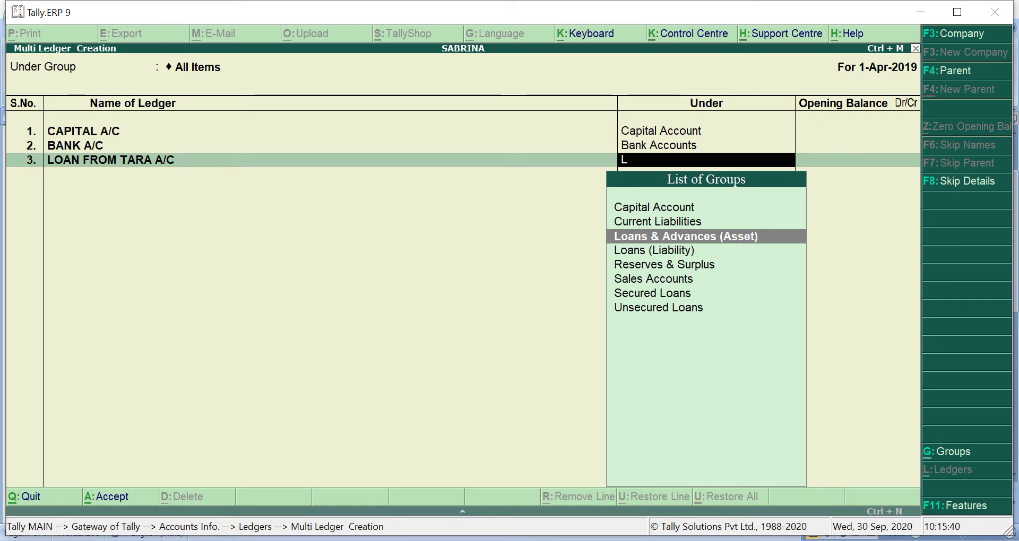
pyautogui.press('Down')
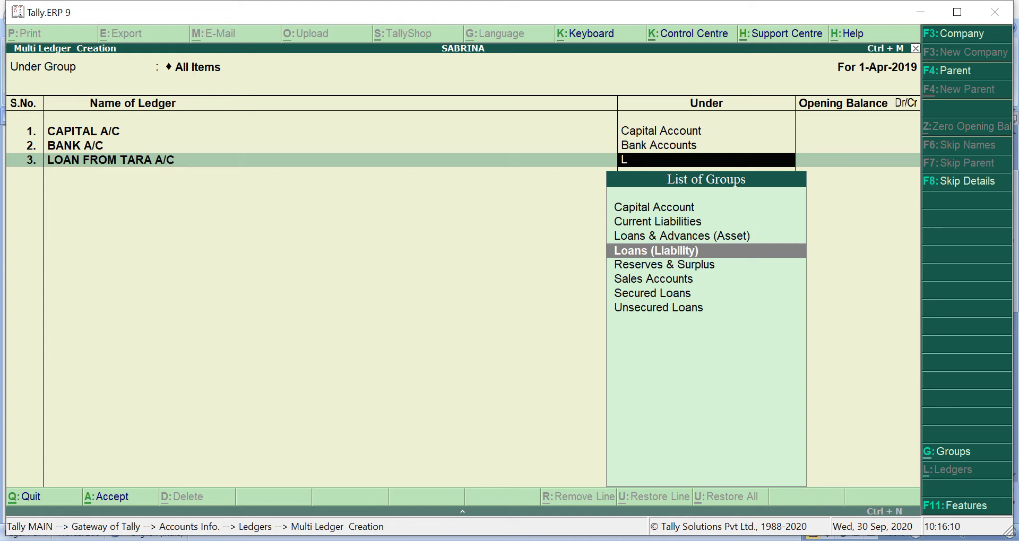
pyautogui.press('Return')
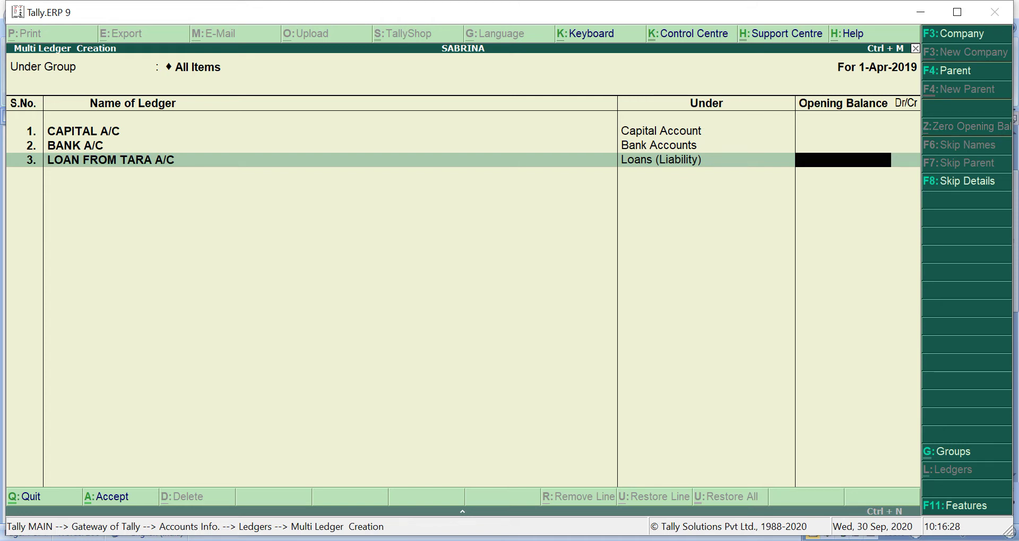
pyautogui.press('Return')
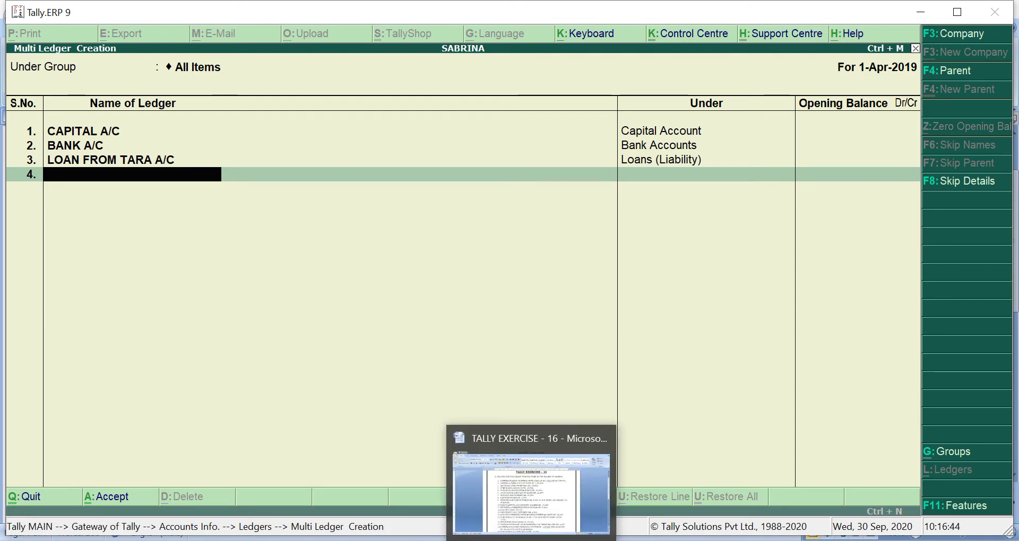
# Review the purchase transactions in the Word exercise and add the ledger PURCHASE A/C under Purchase Accounts in Tally.ERP 9, without an opening balance.
pyautogui.click(531, 538)
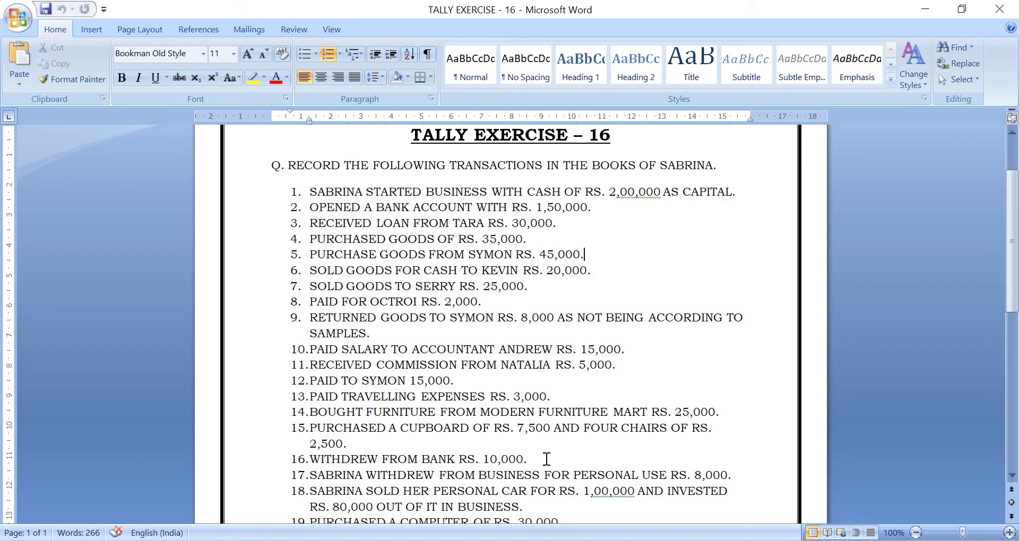
pyautogui.click(569, 540)
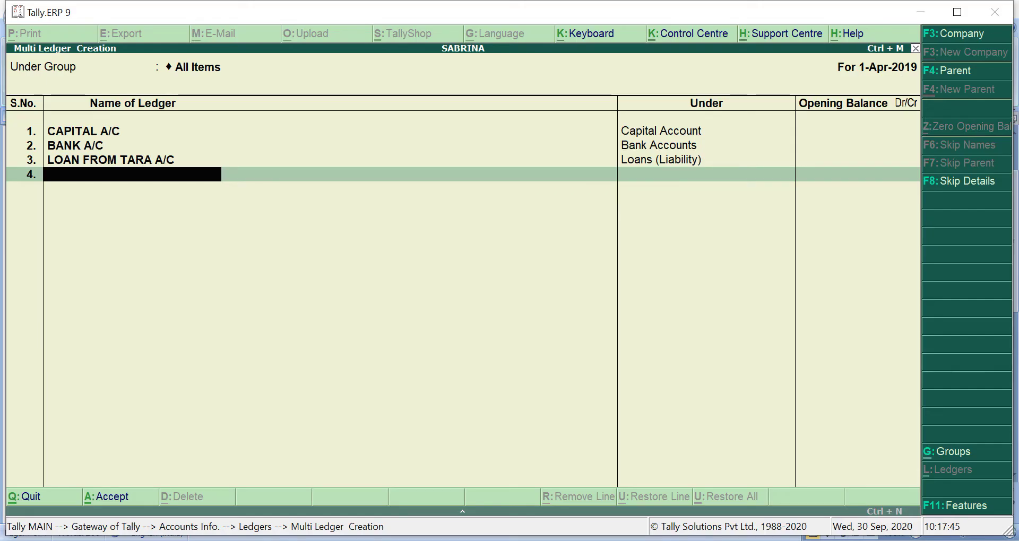
pyautogui.write('PURCHASE A/C')
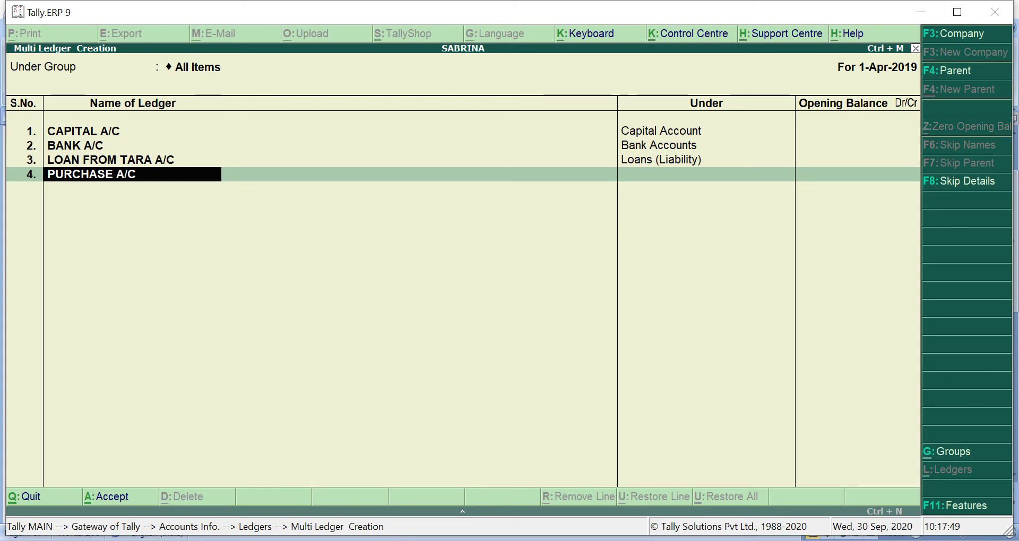
pyautogui.press('Return')
pyautogui.write('PU')
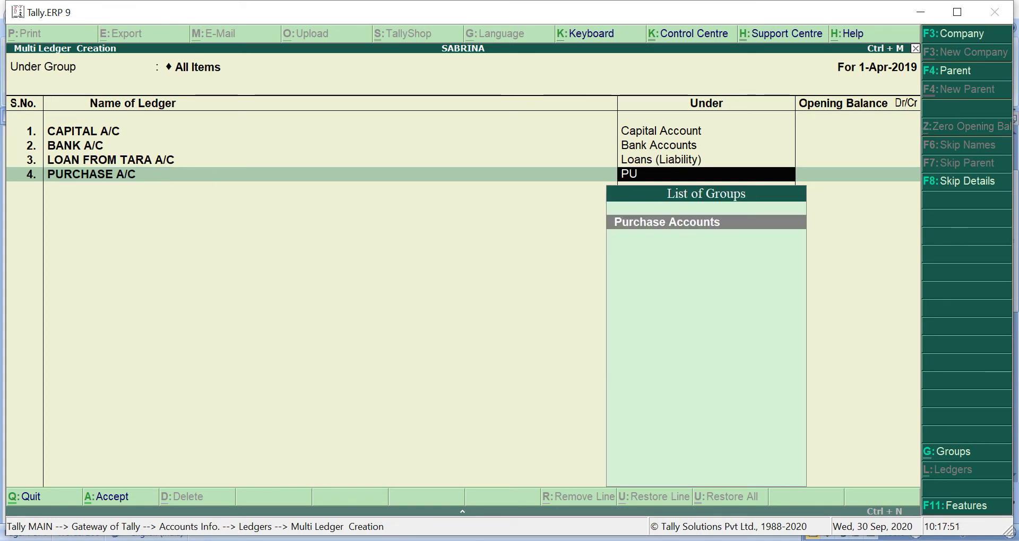
pyautogui.press('Return')
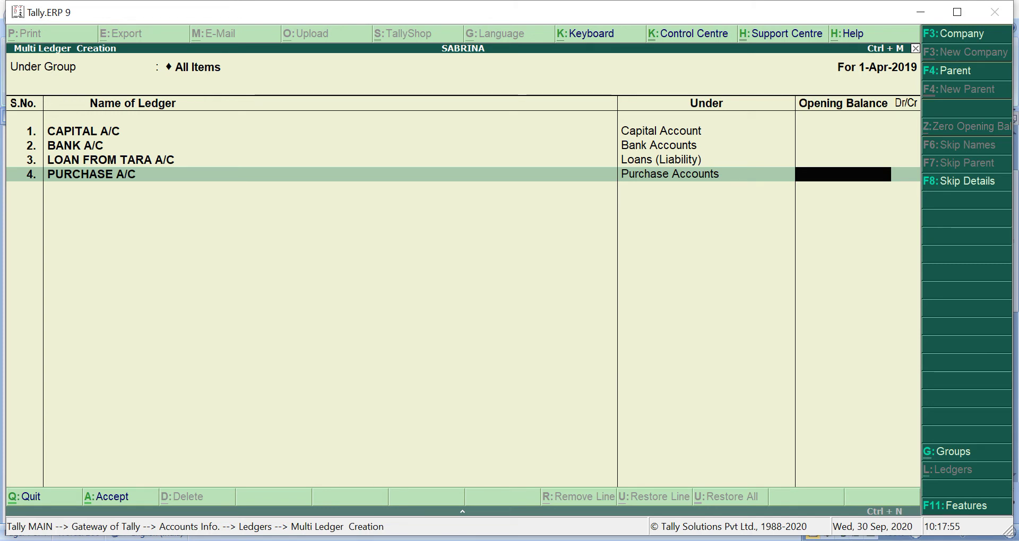
pyautogui.press('Return')
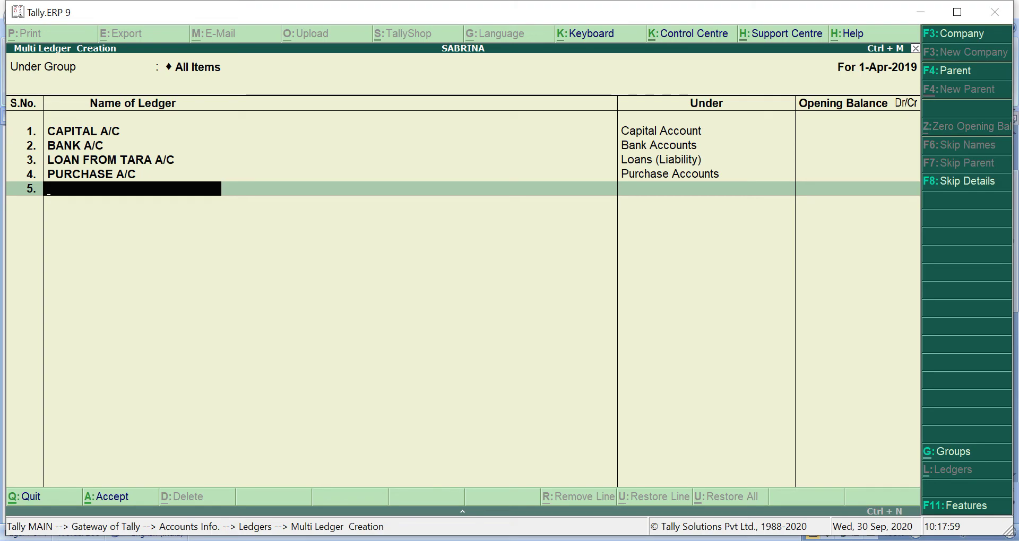
# Check transaction 5 in the Word exercise and add a ledger named after its supplier under Sundry Creditors in Tally.ERP 9, without an opening balance.
pyautogui.hotkey('alt', 'Tab')
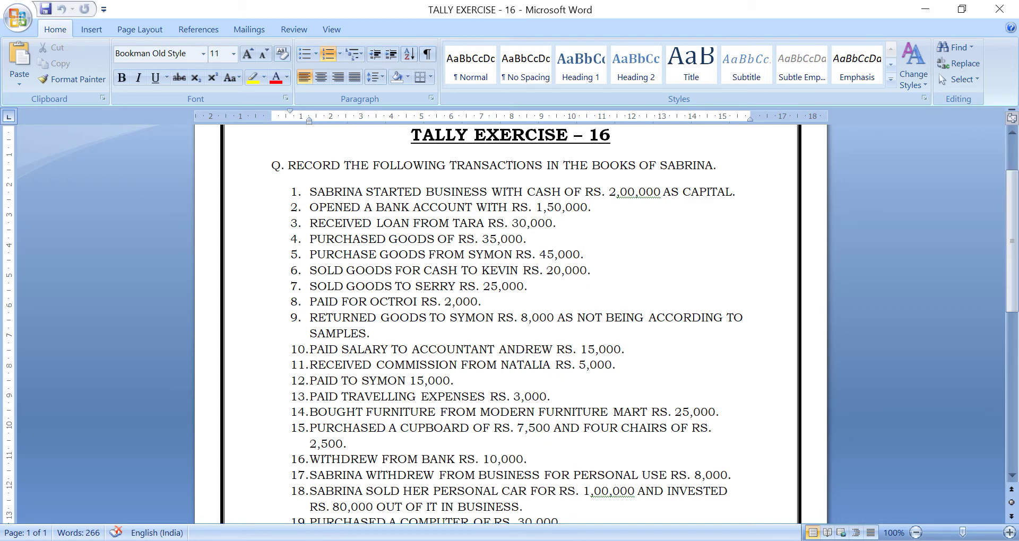
pyautogui.hotkey('alt', 'Tab')
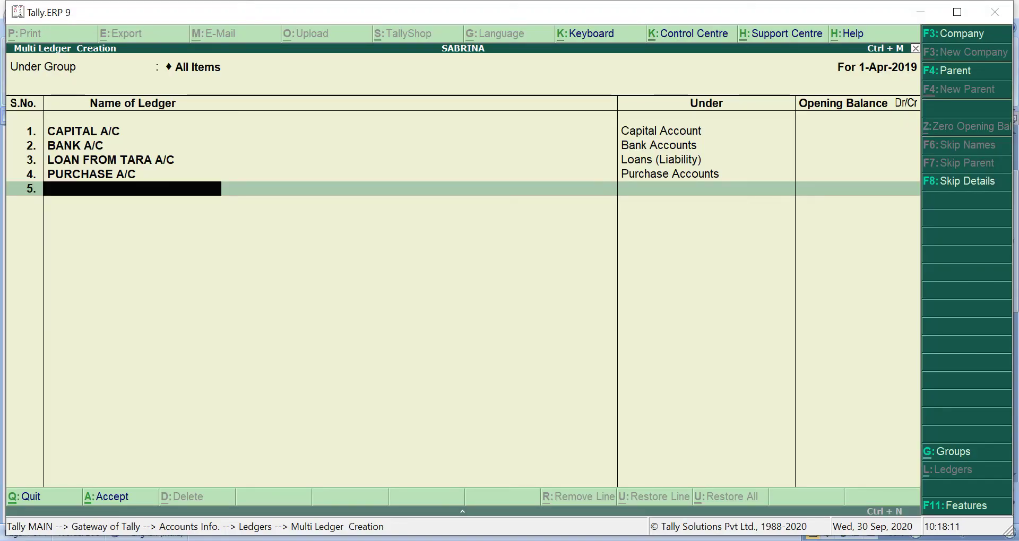
pyautogui.write('SYMON A/C')
pyautogui.press('Return')
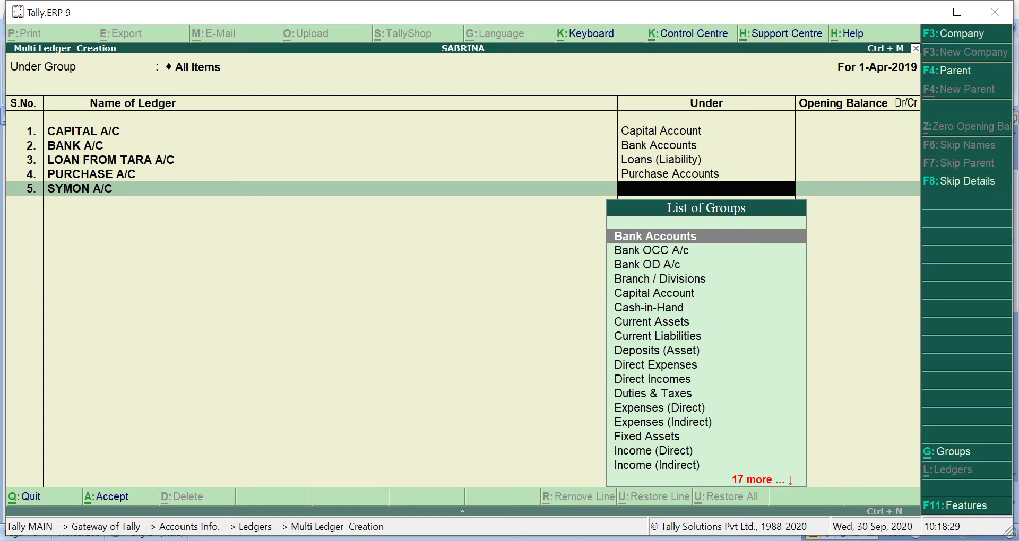
pyautogui.write('S')
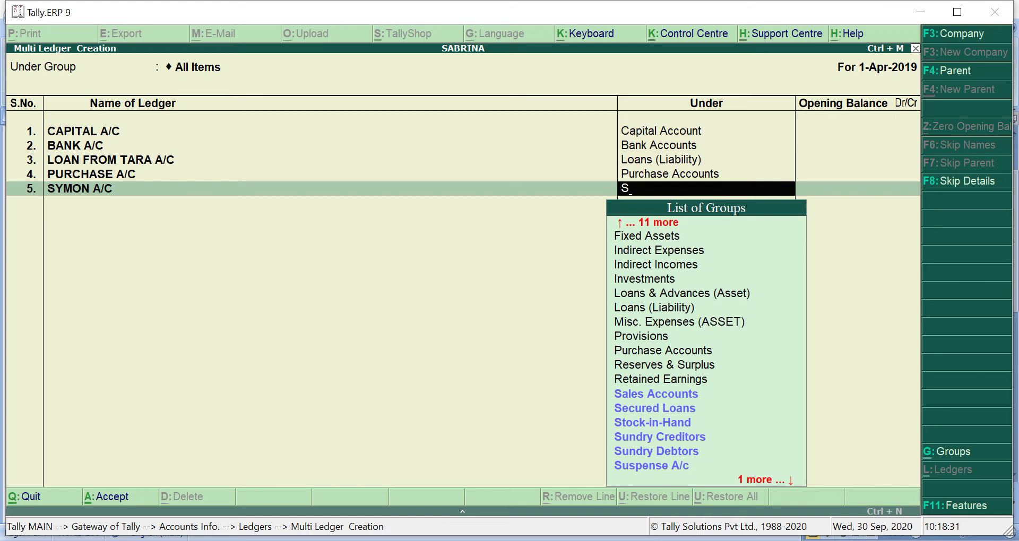
pyautogui.press('Down')
pyautogui.press('Down')
pyautogui.press('Down')
pyautogui.press('Down')
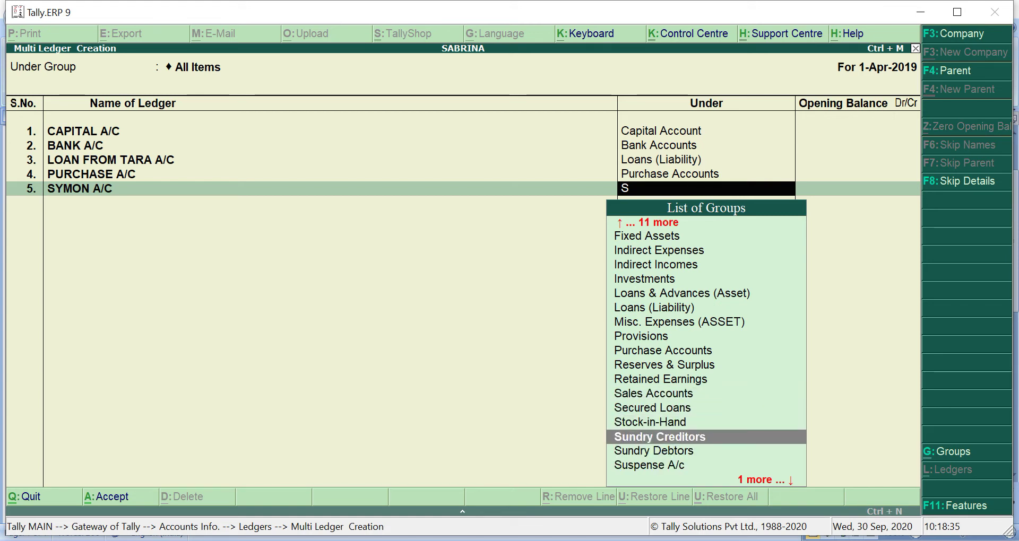
pyautogui.press('Return')
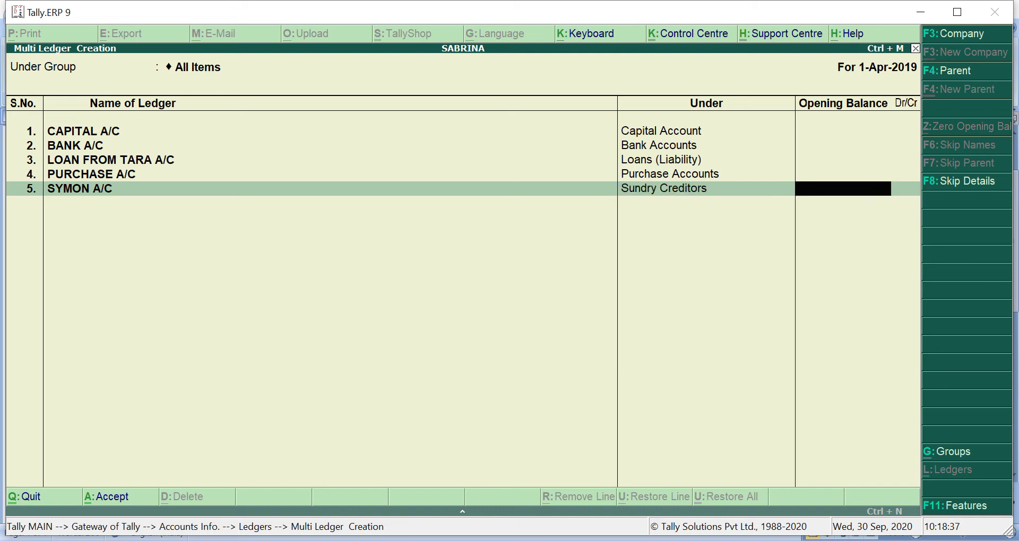
pyautogui.press('Return')
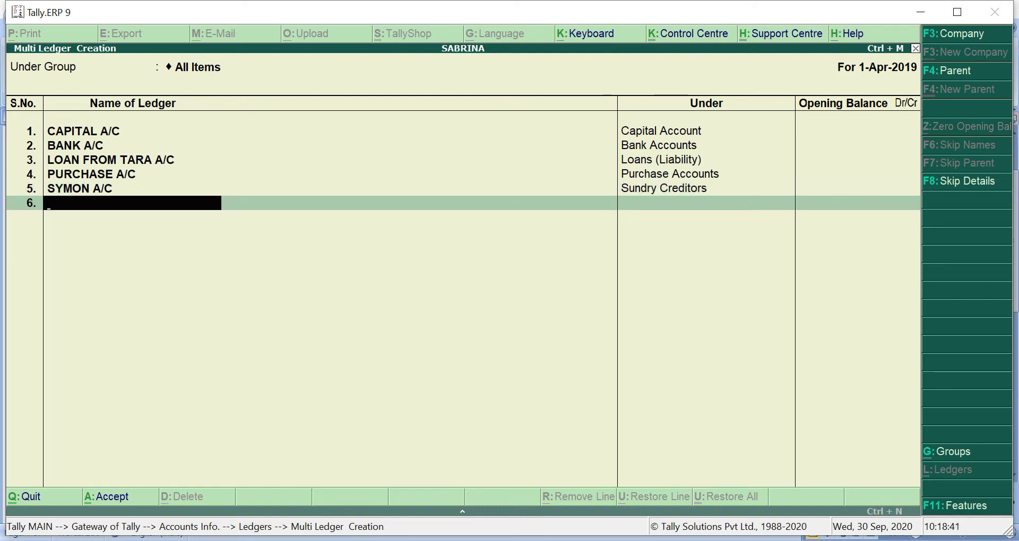
# Check transaction 6 in the Word exercise and add the ledger SALES A/C under Sales Accounts in Tally.ERP 9, leaving the opening balance blank.
pyautogui.hotkey('alt', 'Tab')
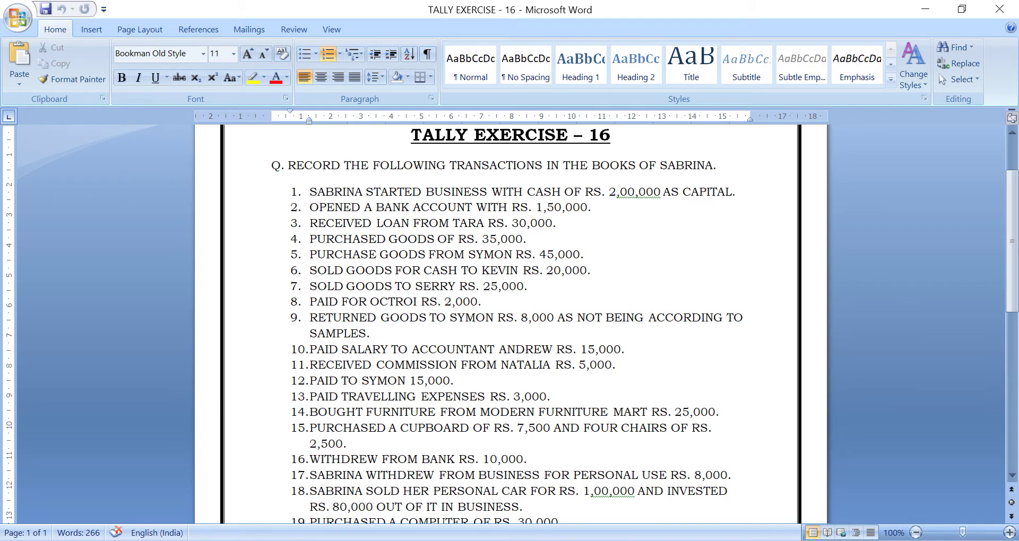
pyautogui.hotkey('alt', 'Tab')
pyautogui.write('SAL')
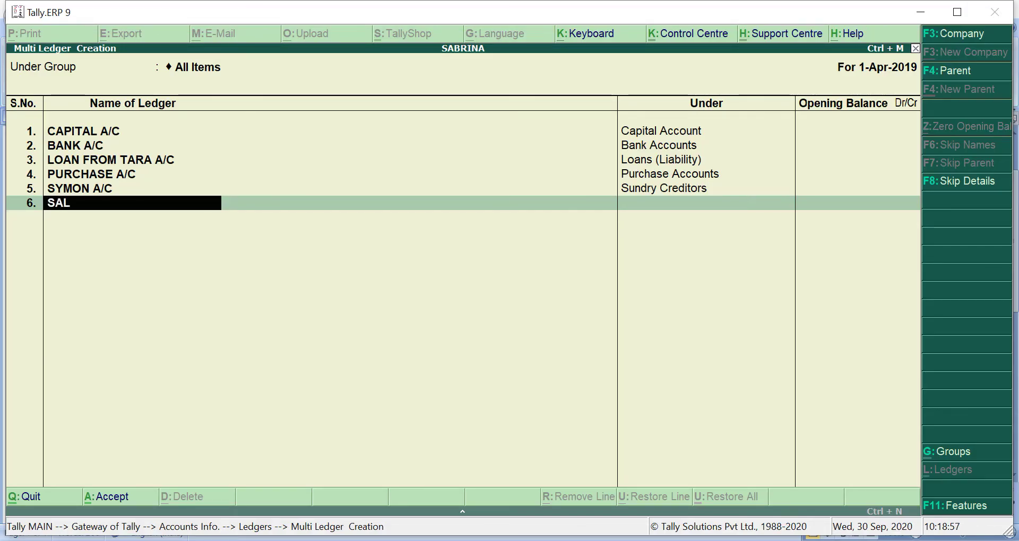
pyautogui.write('ES A/C')
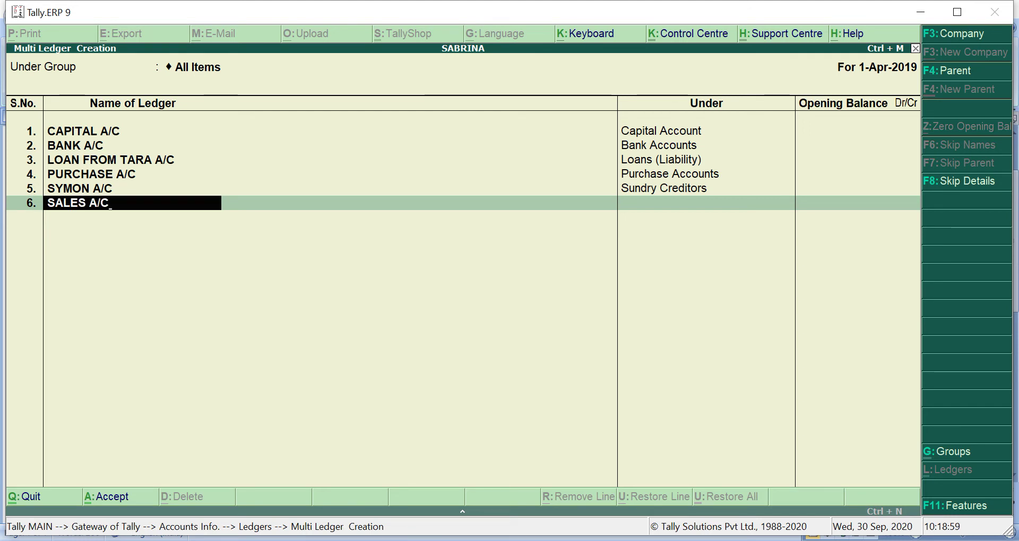
pyautogui.press('Return')
pyautogui.write('S')
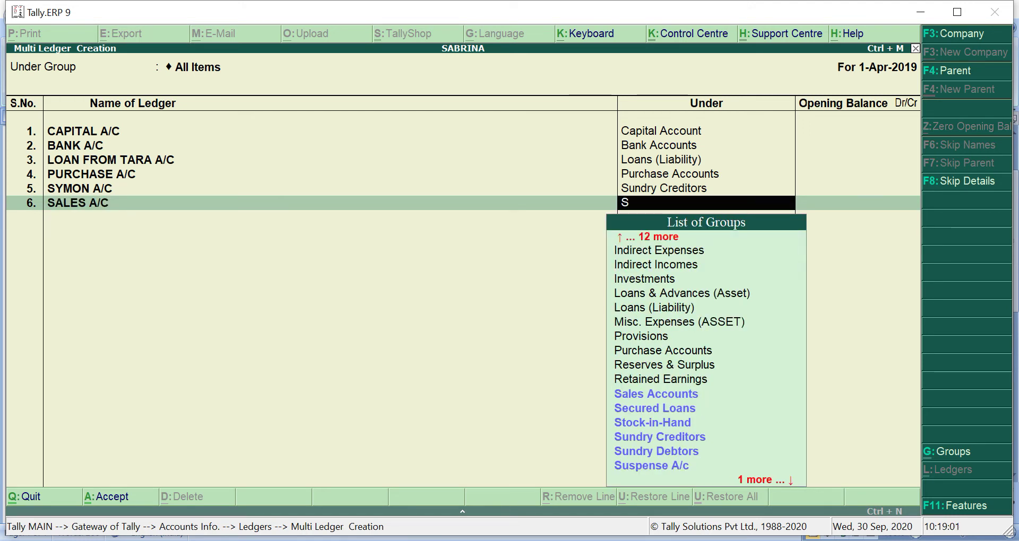
pyautogui.press('Down')
pyautogui.press('Return')
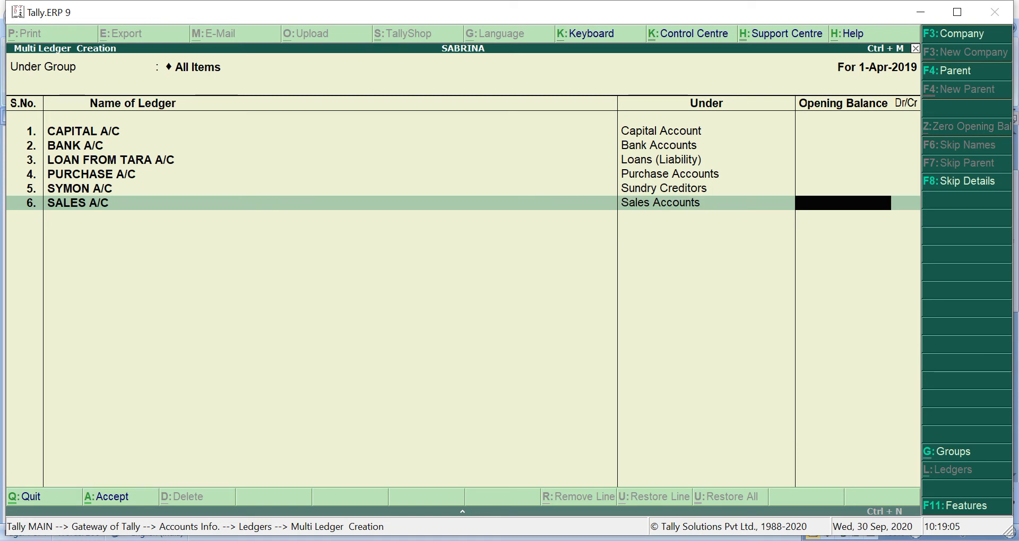
pyautogui.press('Return')
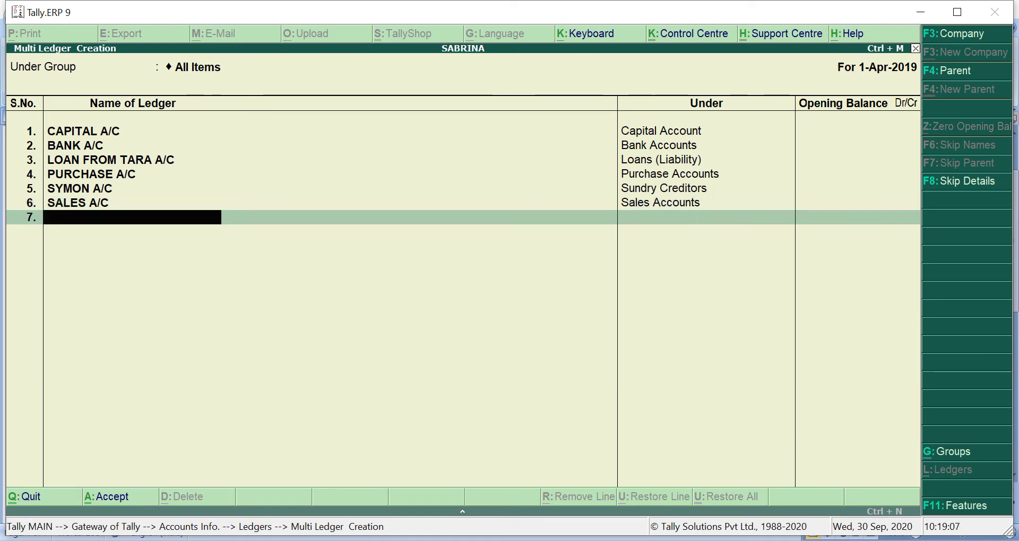
# Review transaction 7 in the Word exercise and add a ledger named after its customer under Sundry Debtors in Tally.ERP 9, without an opening balance.
pyautogui.hotkey('alt', 'Tab')
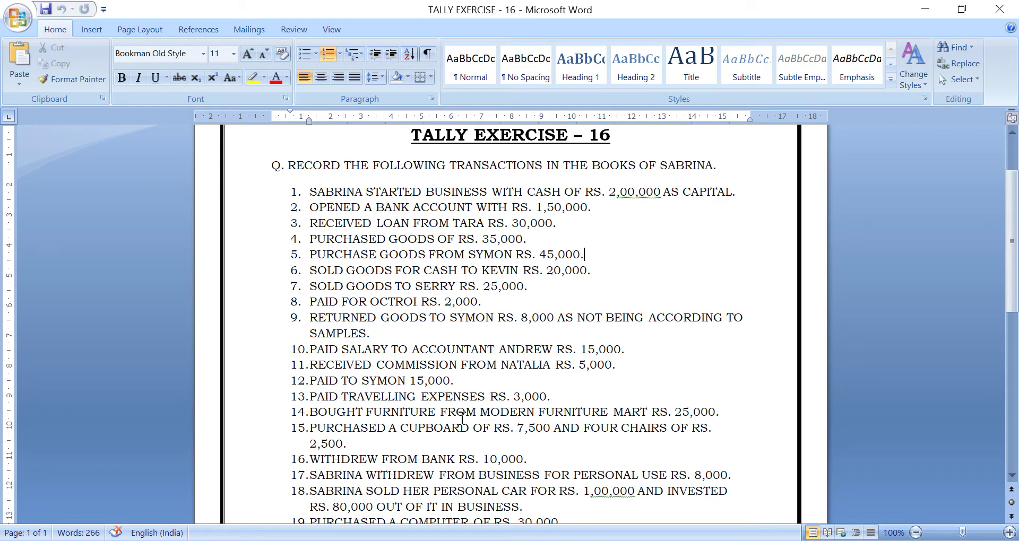
pyautogui.click(557, 540)
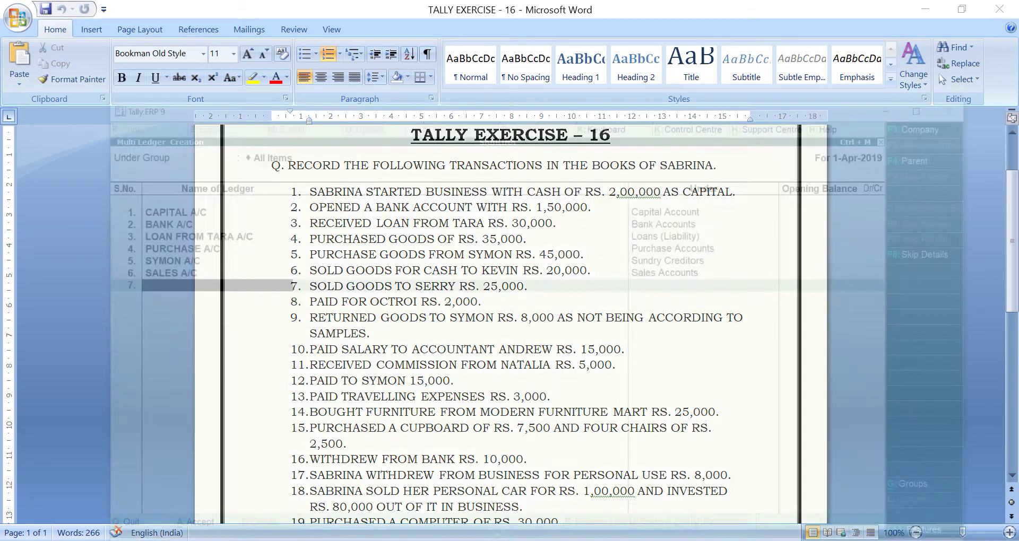
pyautogui.write('SE')
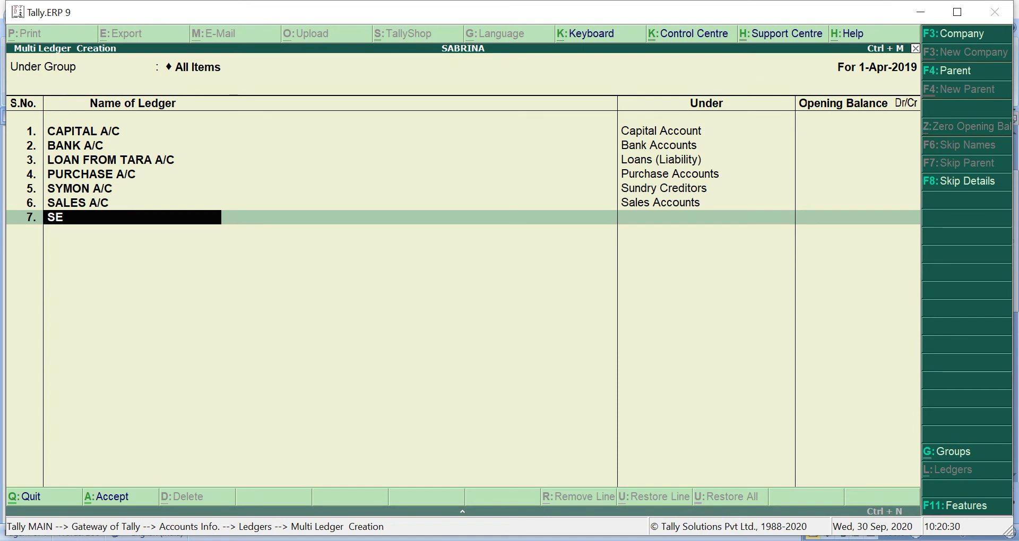
pyautogui.write('RRY A/C')
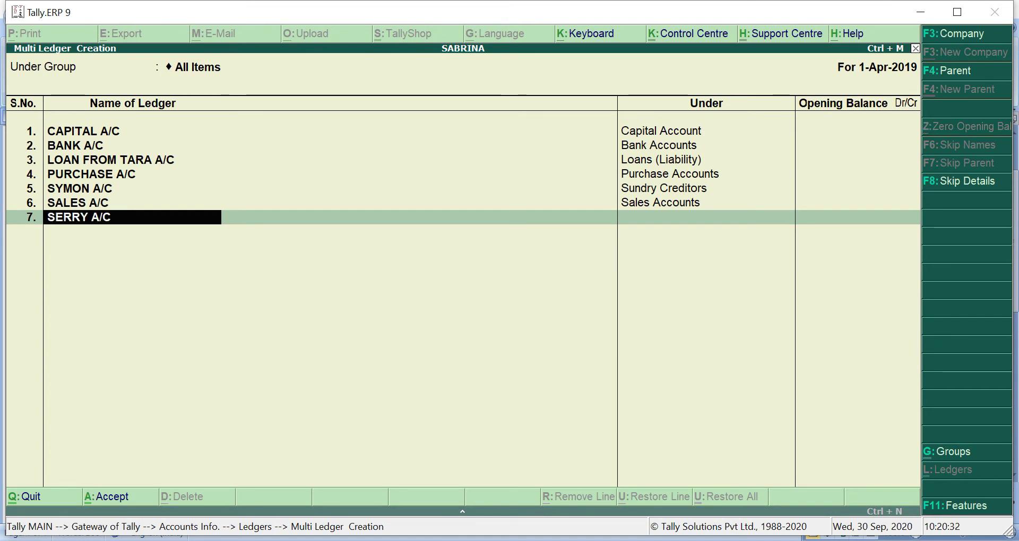
pyautogui.press('Return')
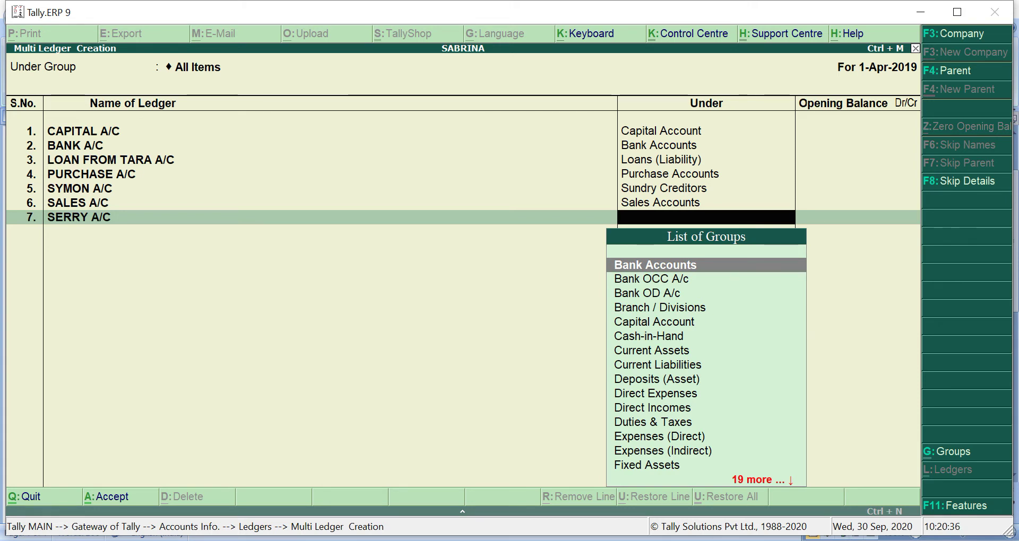
pyautogui.write('SU')
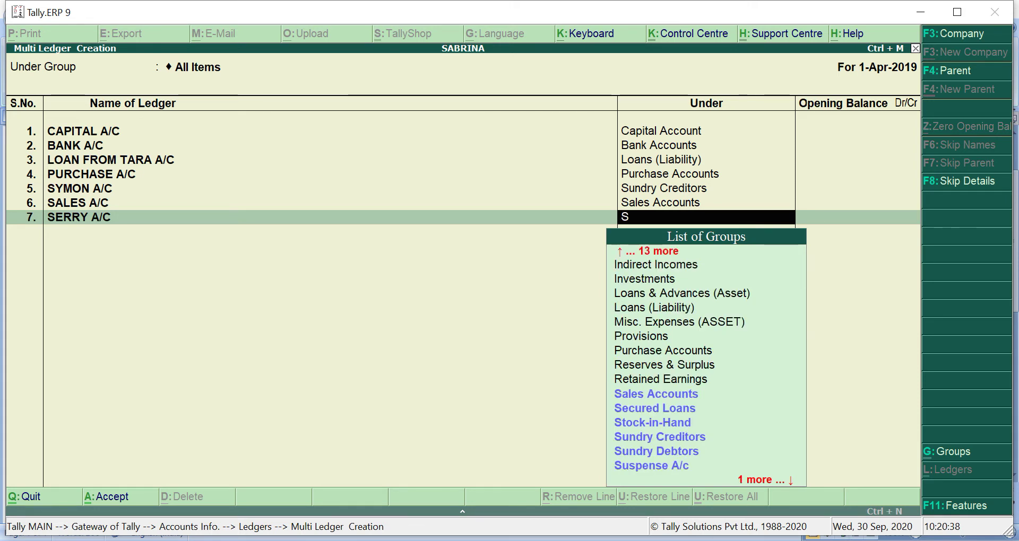
pyautogui.press('Down')
pyautogui.press('Down')
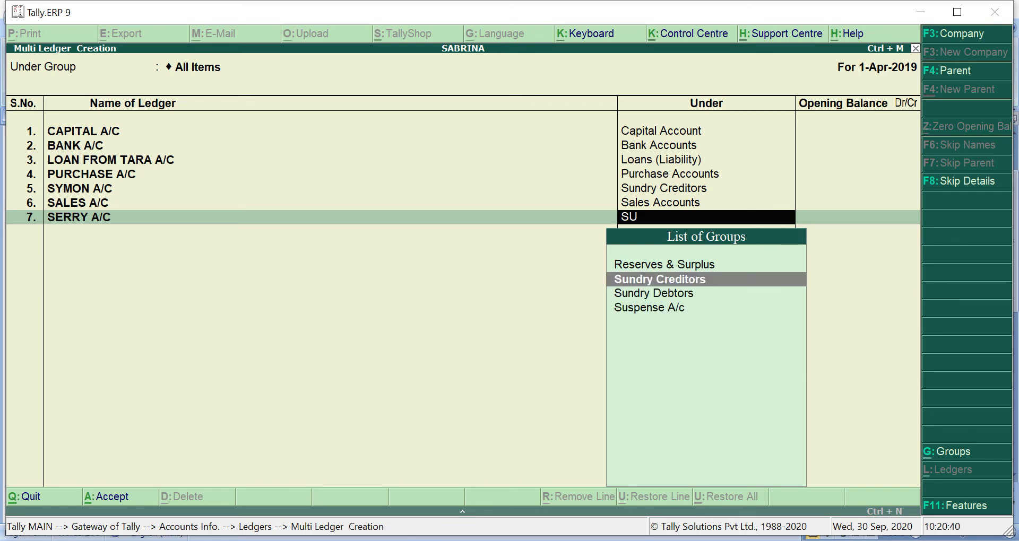
pyautogui.press('Return')
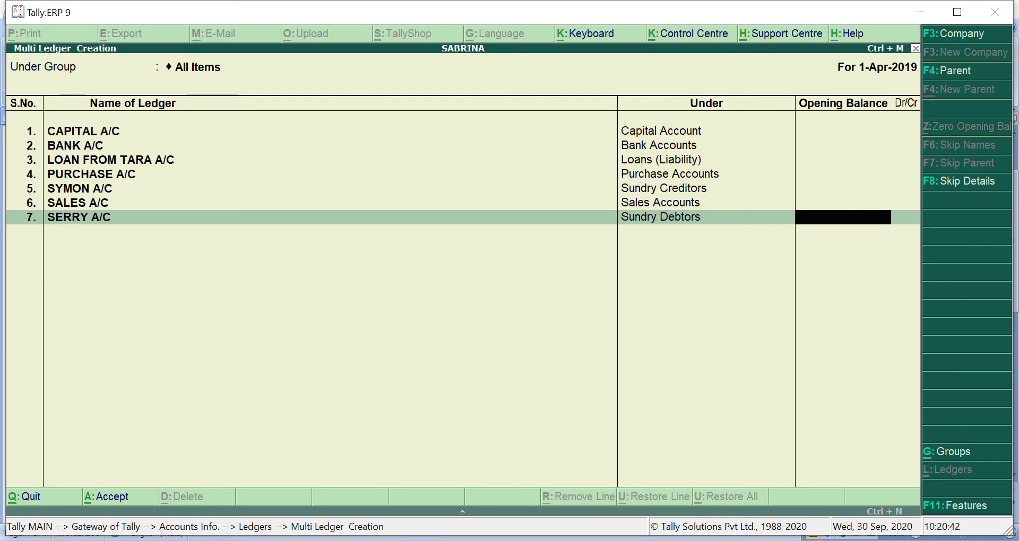
pyautogui.press('Return')
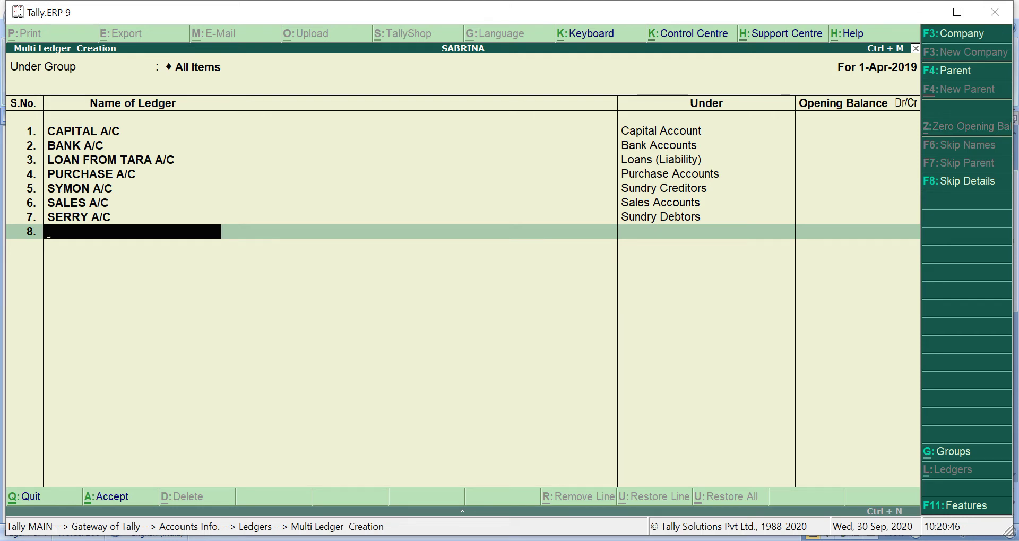
# Check transaction 8 in the Word exercise and add the ledger OCTROI EXP. A/C under Direct Expenses in Tally.ERP 9, without an opening balance.
pyautogui.hotkey('alt', 'Tab')
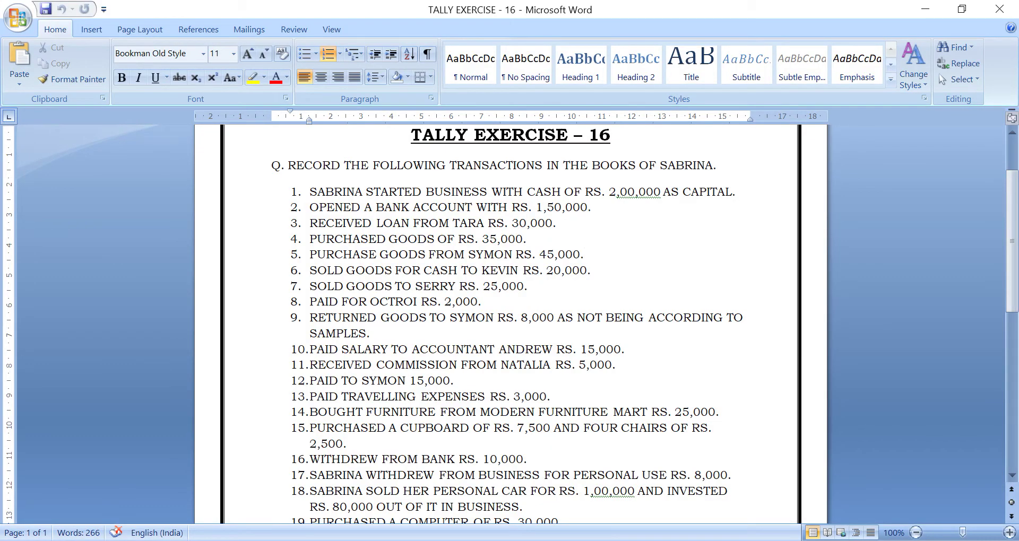
pyautogui.press('Down')
pyautogui.press('Down')
pyautogui.hotkey('alt', 'Tab')
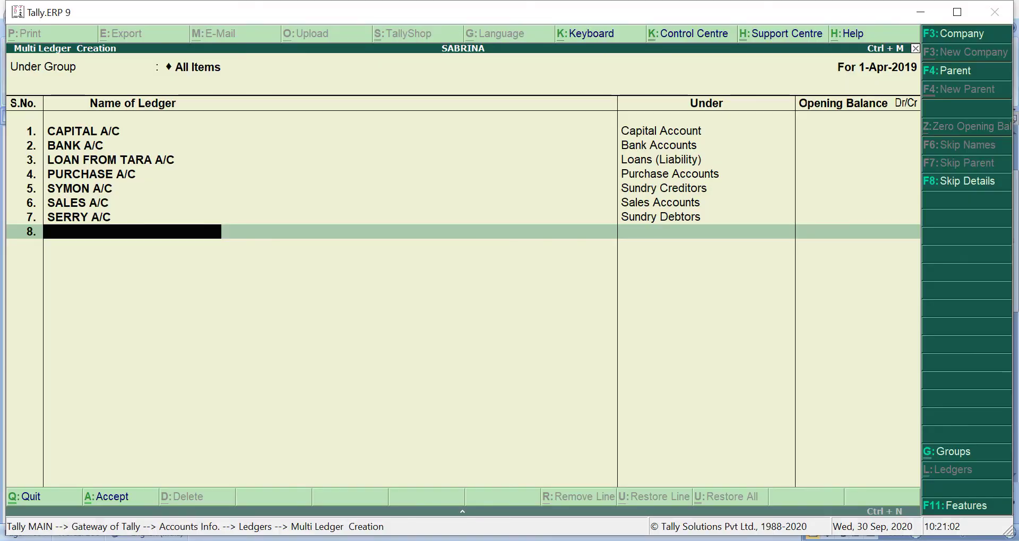
pyautogui.write('OCTROI EXP')
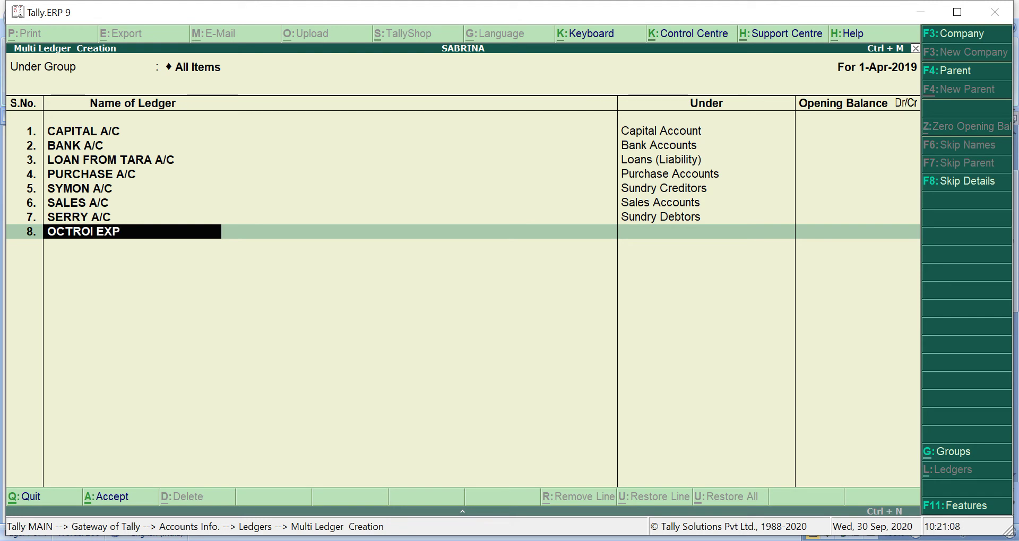
pyautogui.write('. A/C')
pyautogui.press('Return')
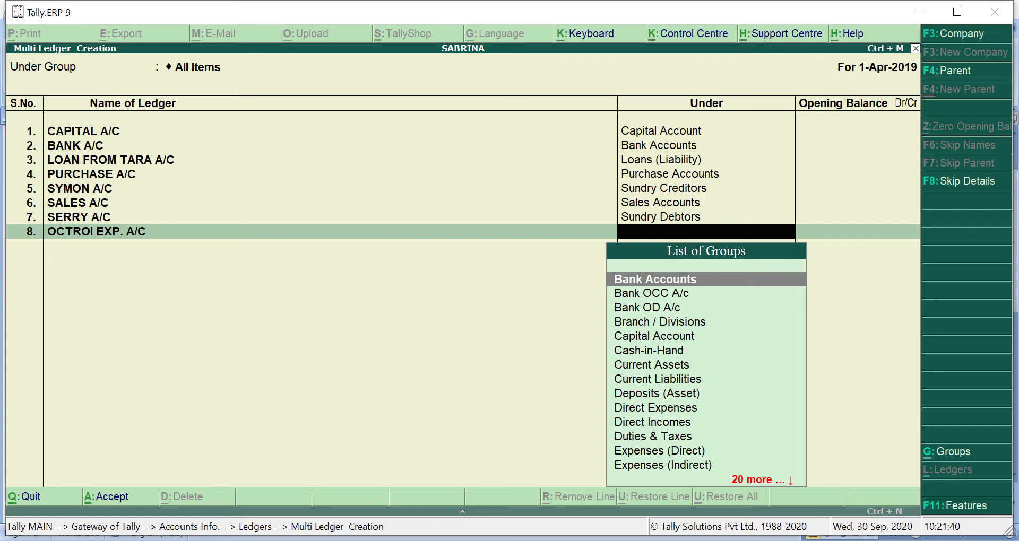
pyautogui.write('D')
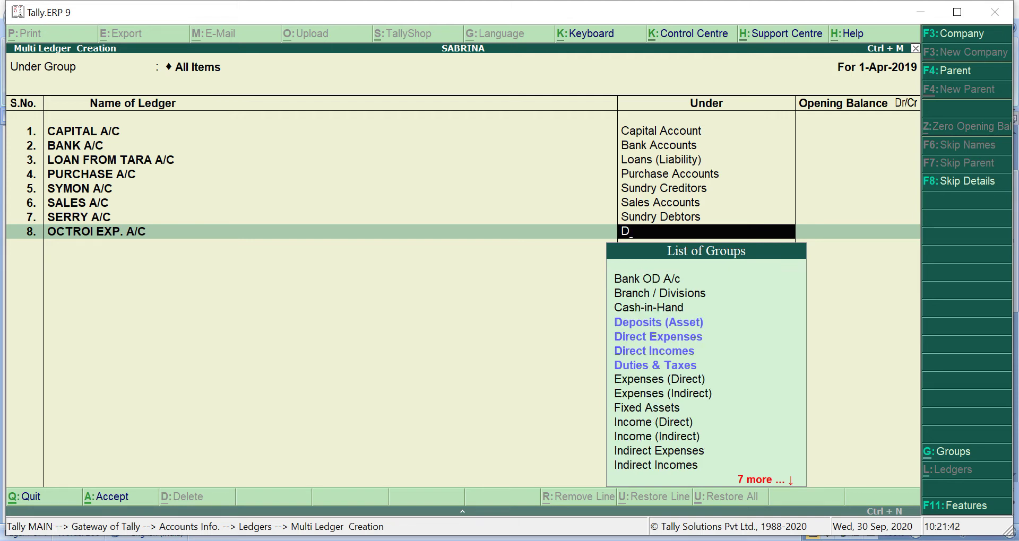
pyautogui.press('Down')
pyautogui.press('Down')
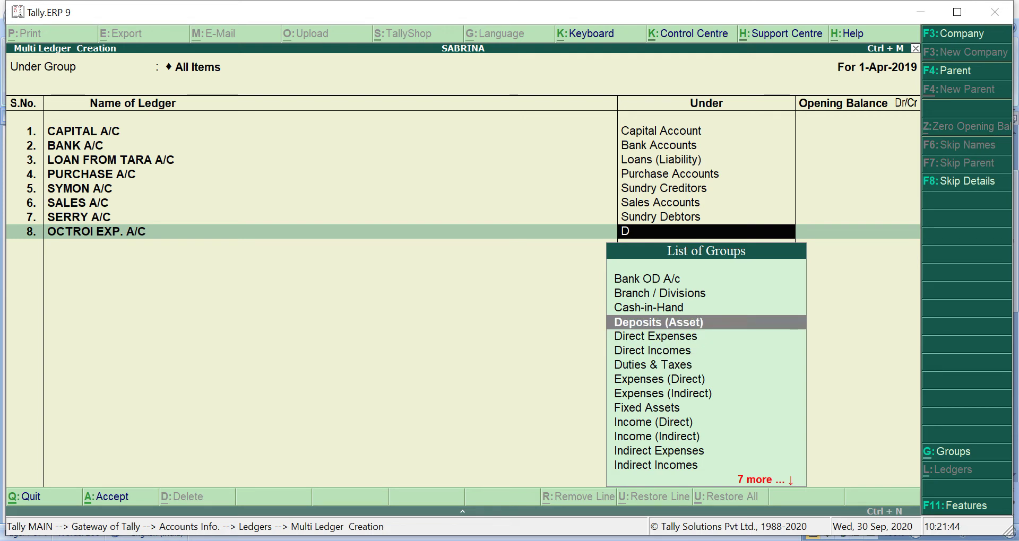
pyautogui.press('Return')
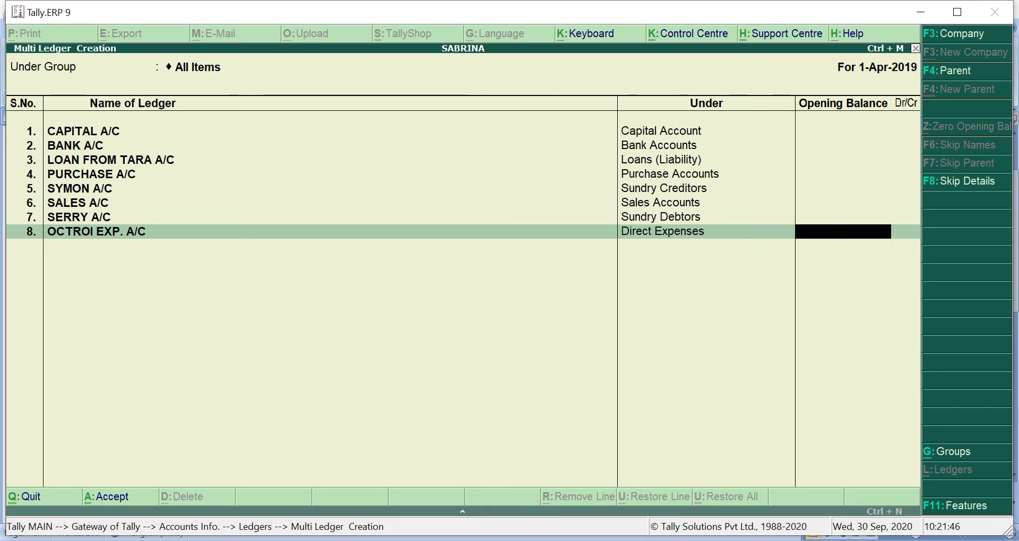
pyautogui.press('Return')
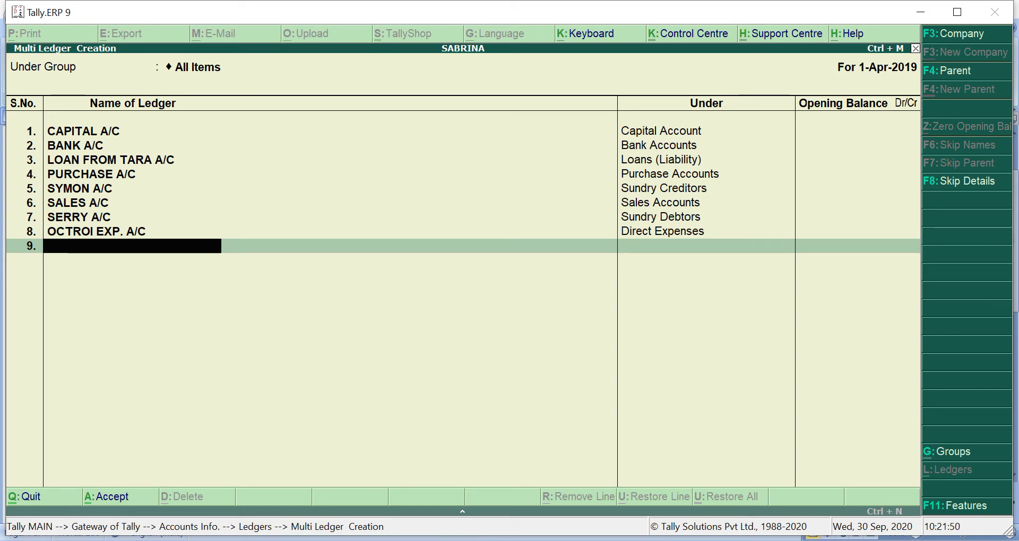
# Check transaction 9 in the Word exercise and add the ledger PURCHASE RETURN A/C under Purchase Accounts in Tally.ERP 9, without an opening balance.
pyautogui.hotkey('alt', 'Tab')
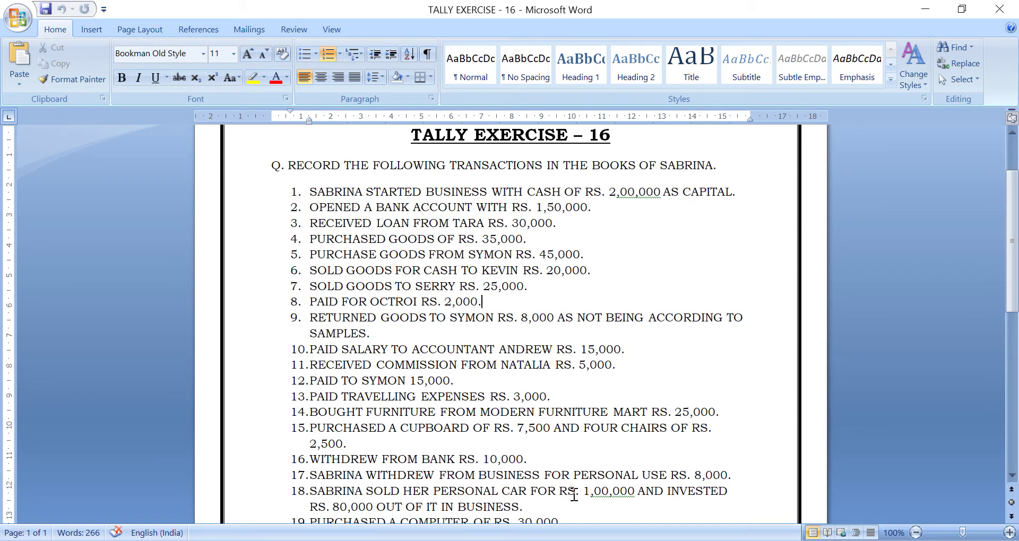
pyautogui.hotkey('alt', 'Tab')
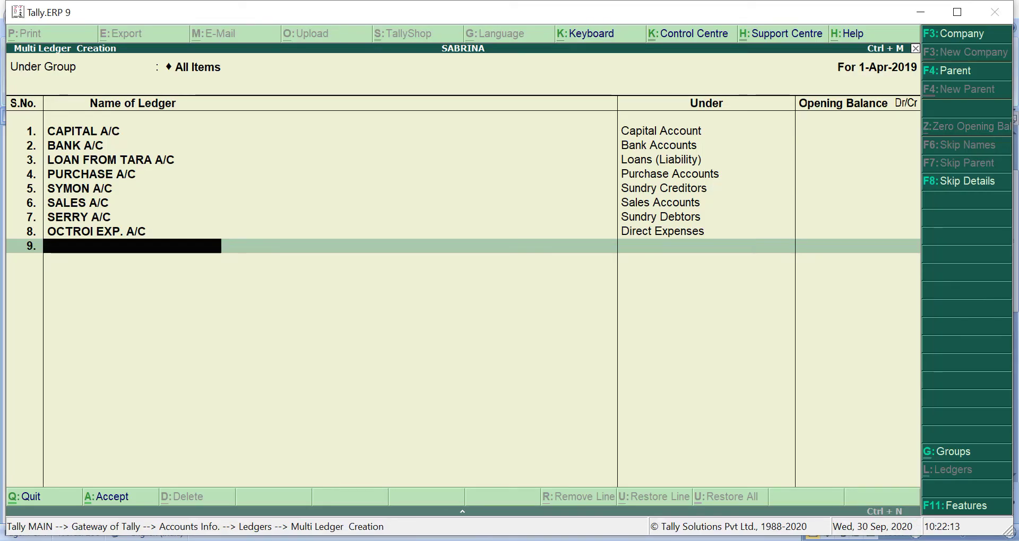
pyautogui.write('PU')
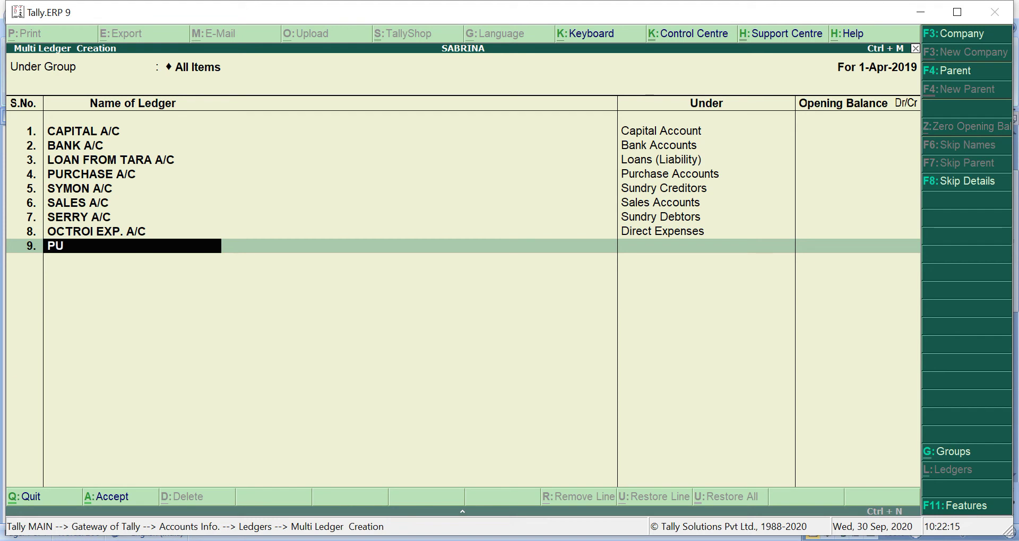
pyautogui.write('RCHASE RET')
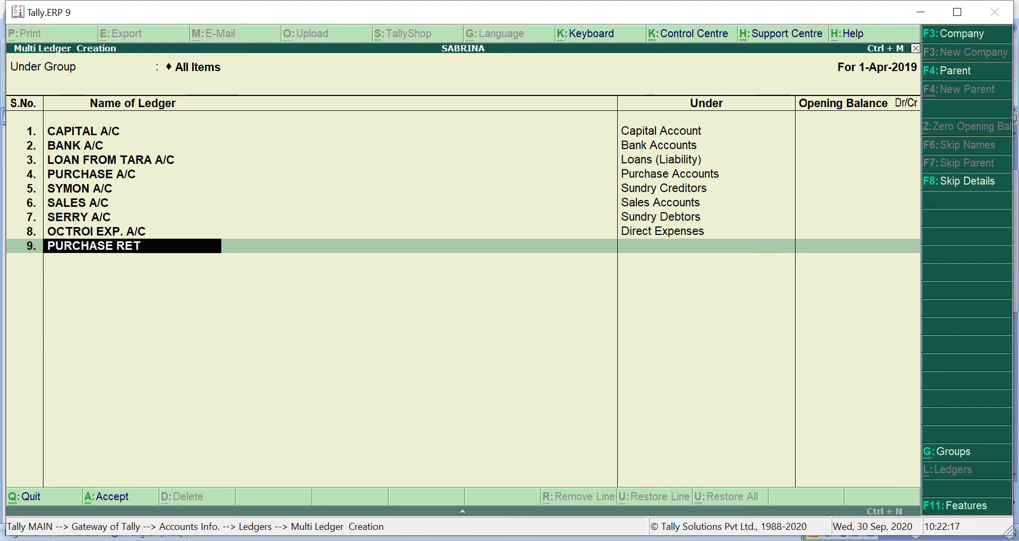
pyautogui.write('URN A/C')
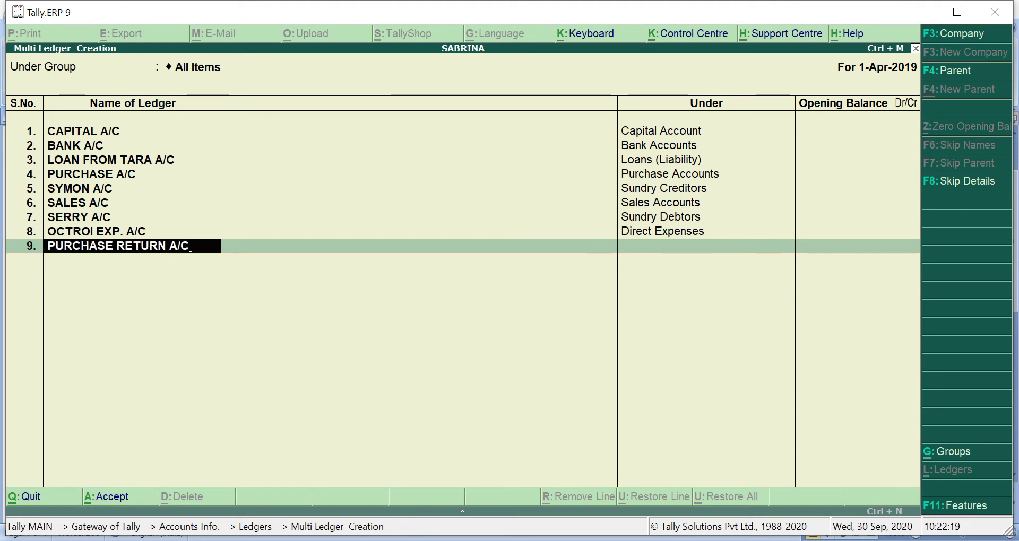
pyautogui.press('Return')
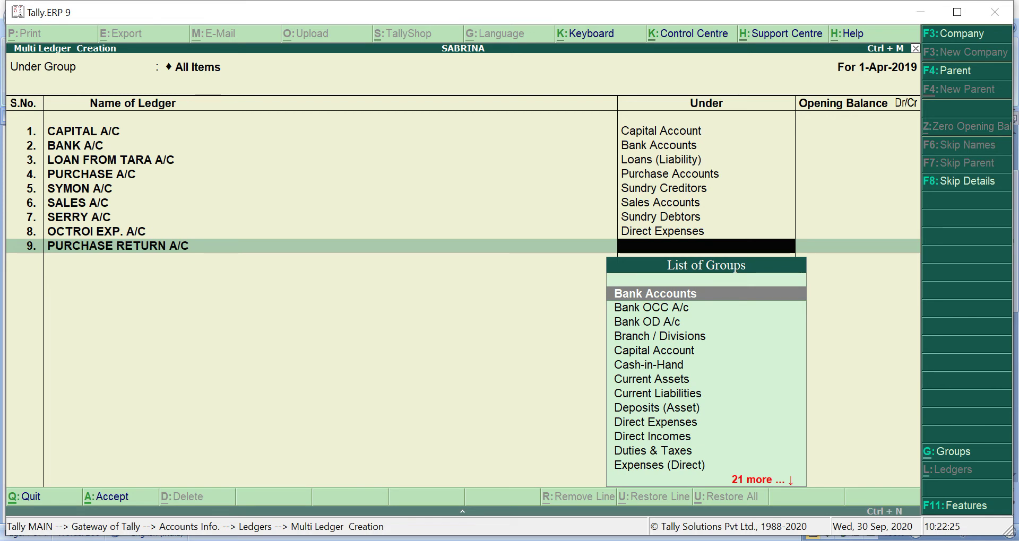
pyautogui.write('P')
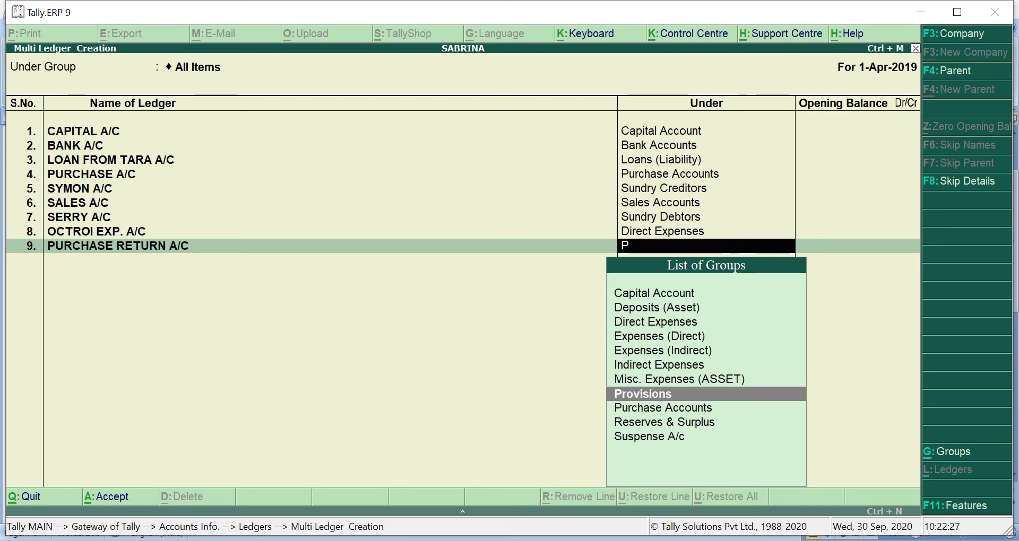
pyautogui.press('Down')
pyautogui.press('Return')
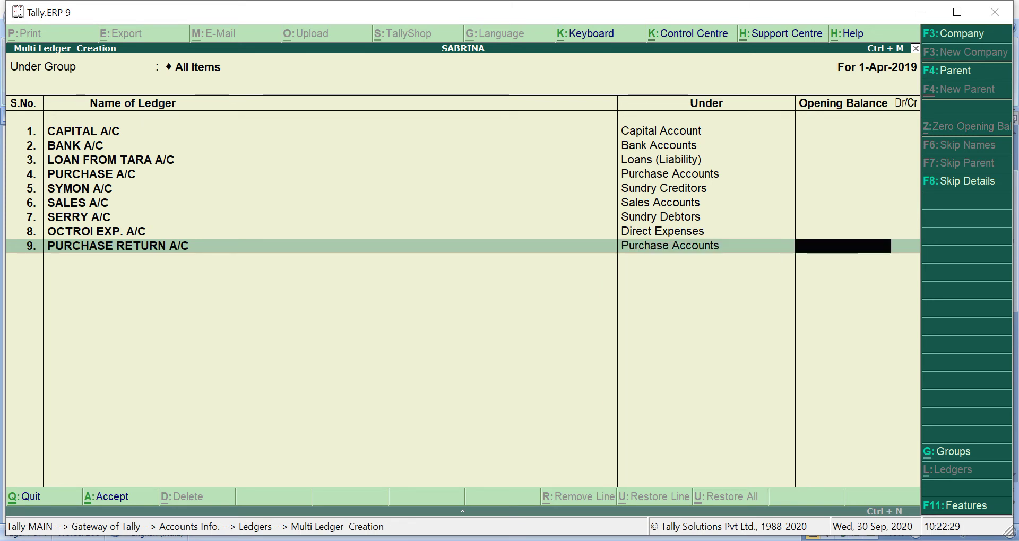
pyautogui.press('Return')
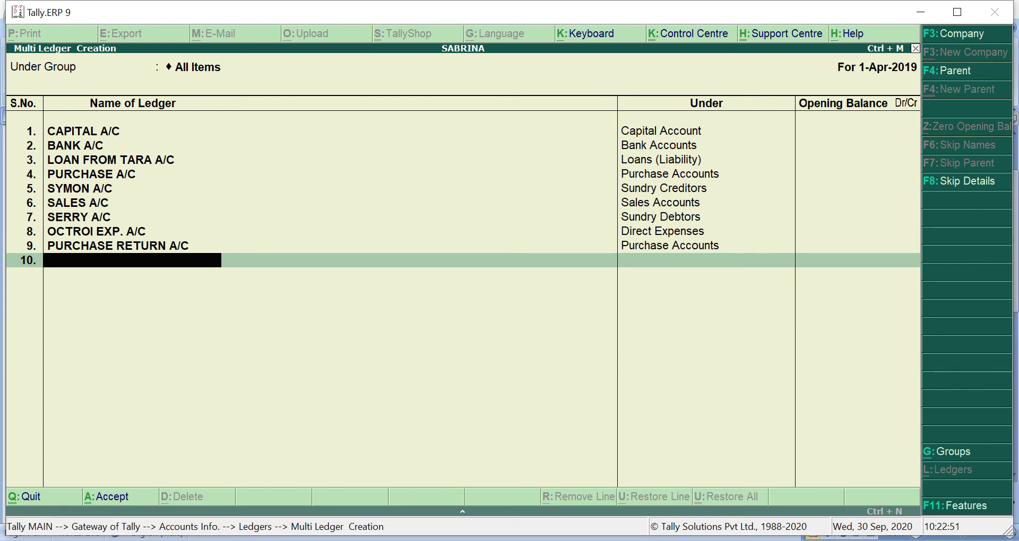
# Review transaction 10 in the Word exercise and add the ledger SALARY A/C under Indirect Expenses in Tally.ERP 9, leaving the opening balance blank.
pyautogui.hotkey('alt', 'Tab')
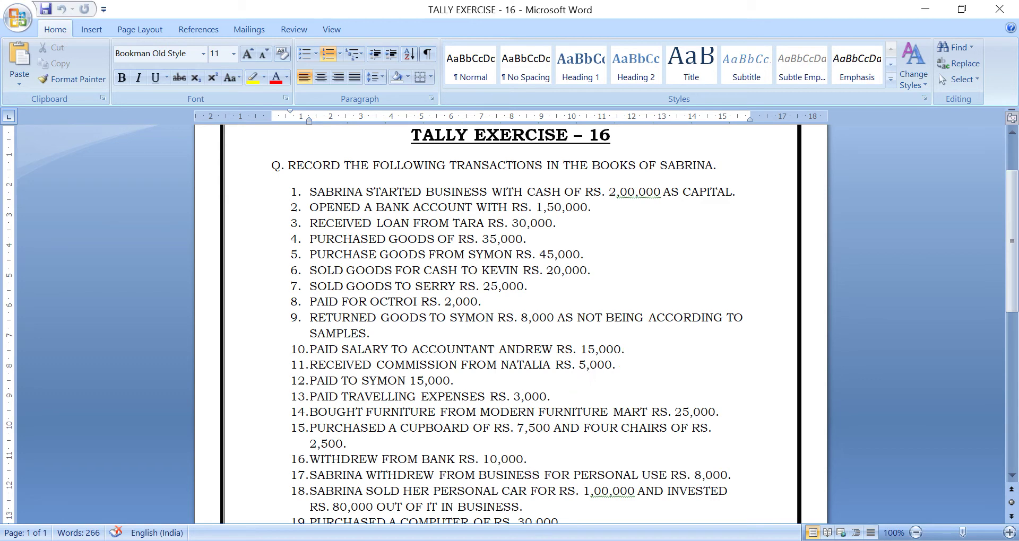
pyautogui.hotkey('alt', 'Tab')
pyautogui.write('SALARY A/C')
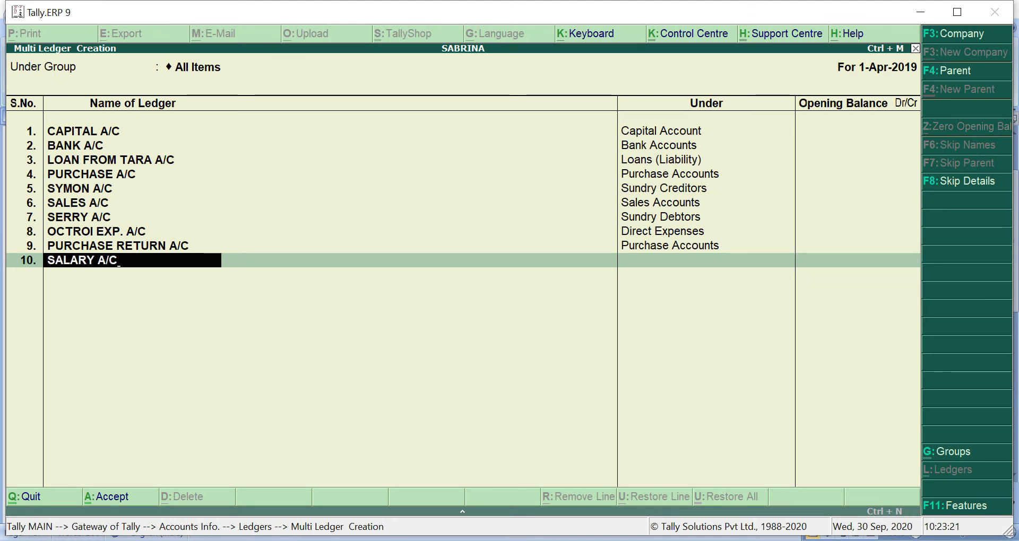
pyautogui.press('Return')
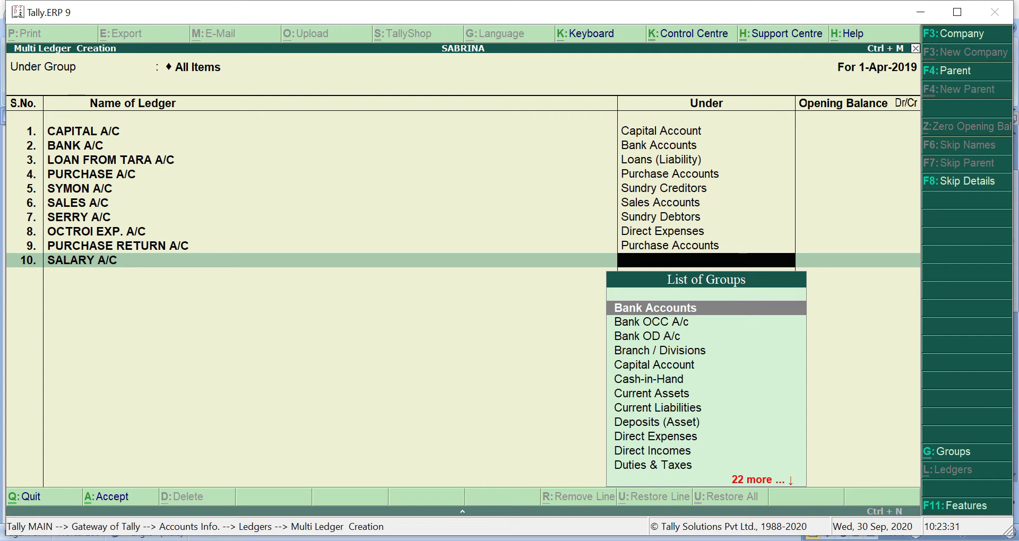
pyautogui.write('I')
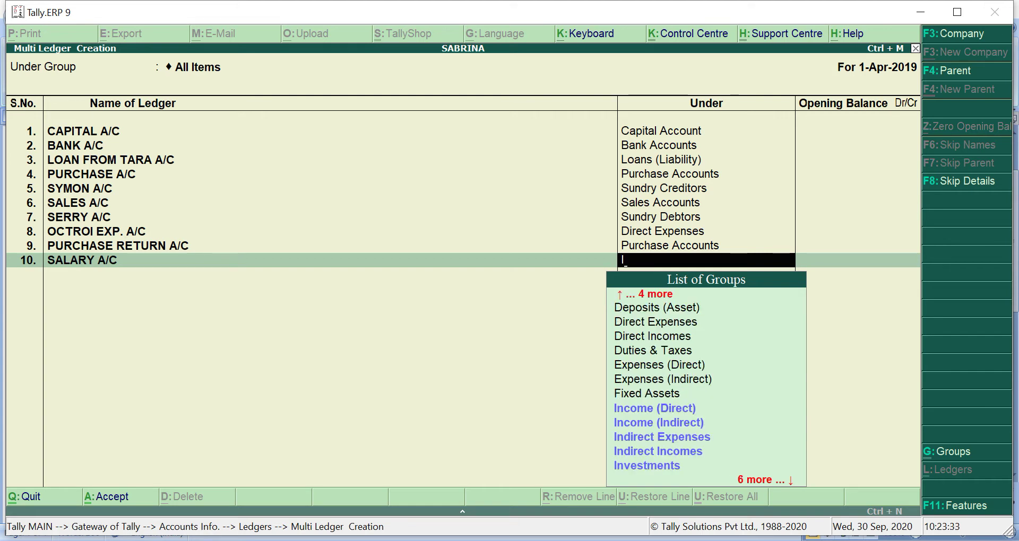
pyautogui.press('Down')
pyautogui.press('Down')
pyautogui.press('Down')
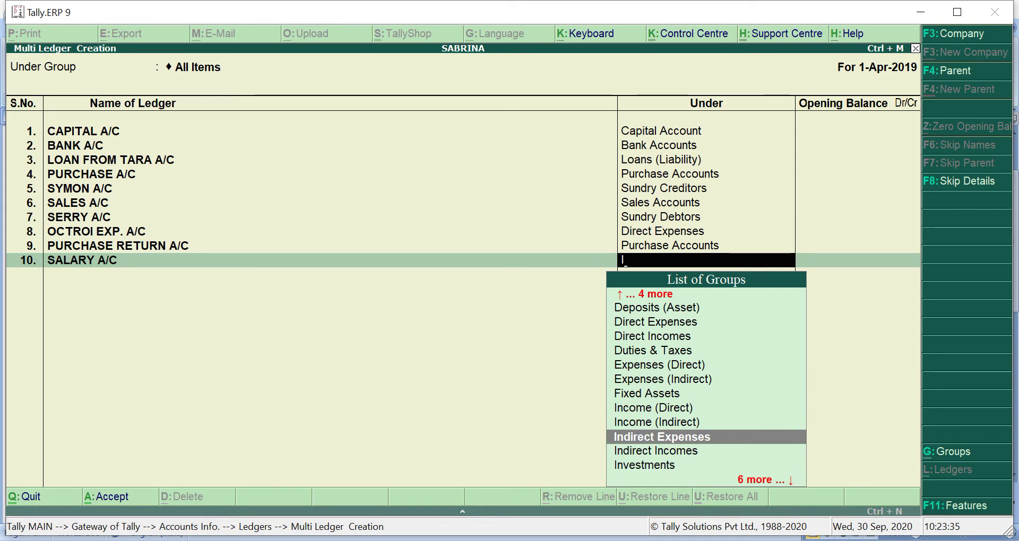
pyautogui.press('Return')
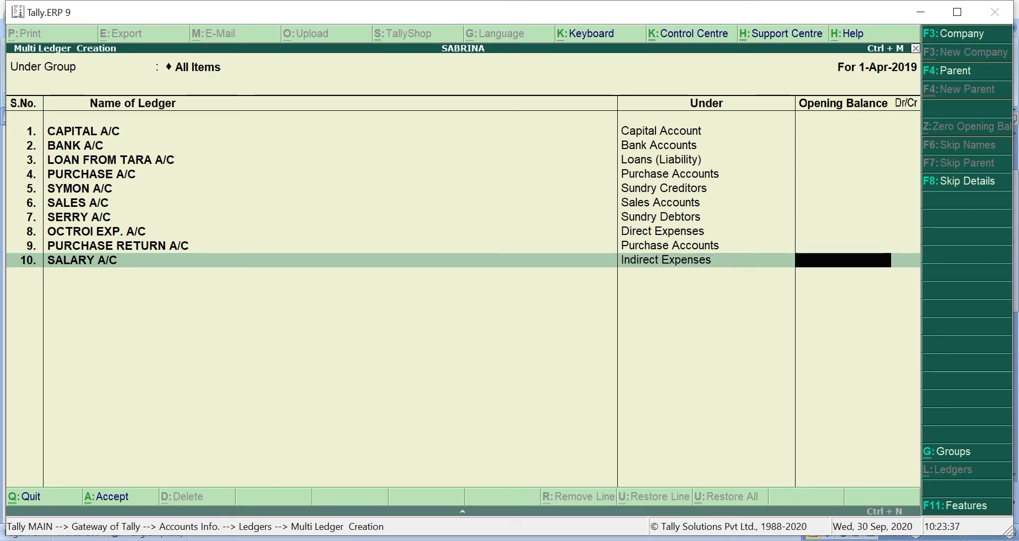
pyautogui.press('Return')
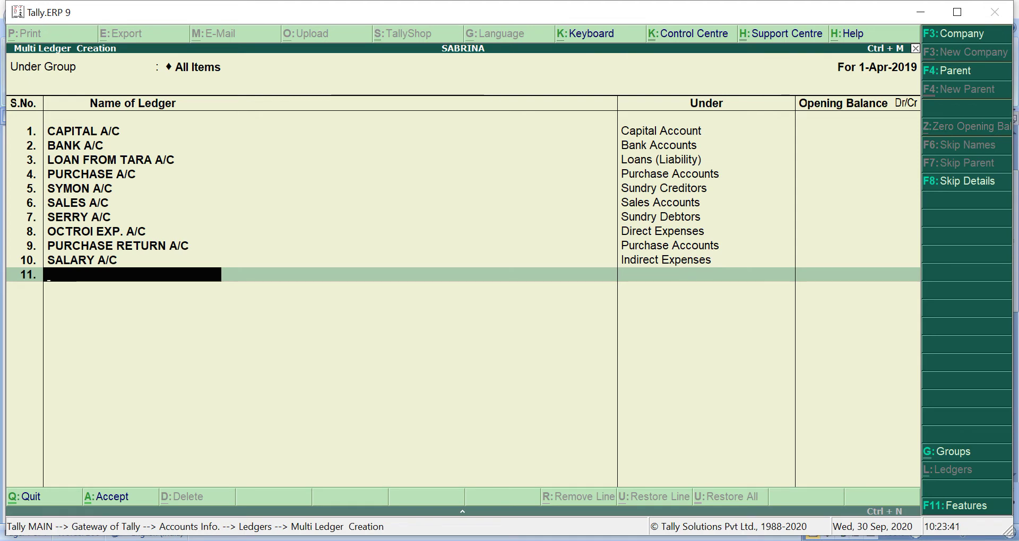
# Check transaction 11 in the Word exercise and add the ledger COMMISSION A/C under Indirect Incomes in Tally.ERP 9, without an opening balance.
pyautogui.hotkey('alt', 'Tab')
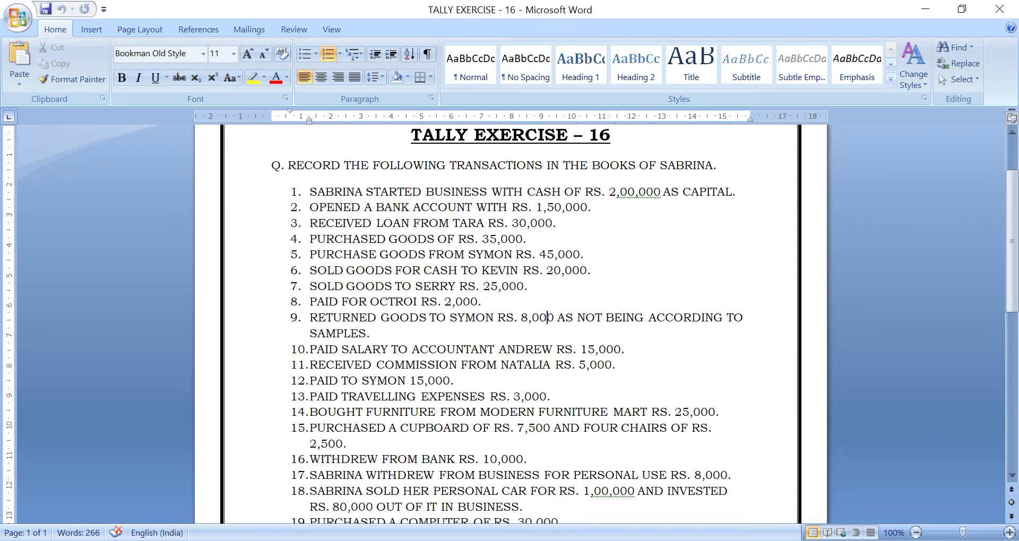
pyautogui.hotkey('alt', 'Tab')
pyautogui.write('COMM')
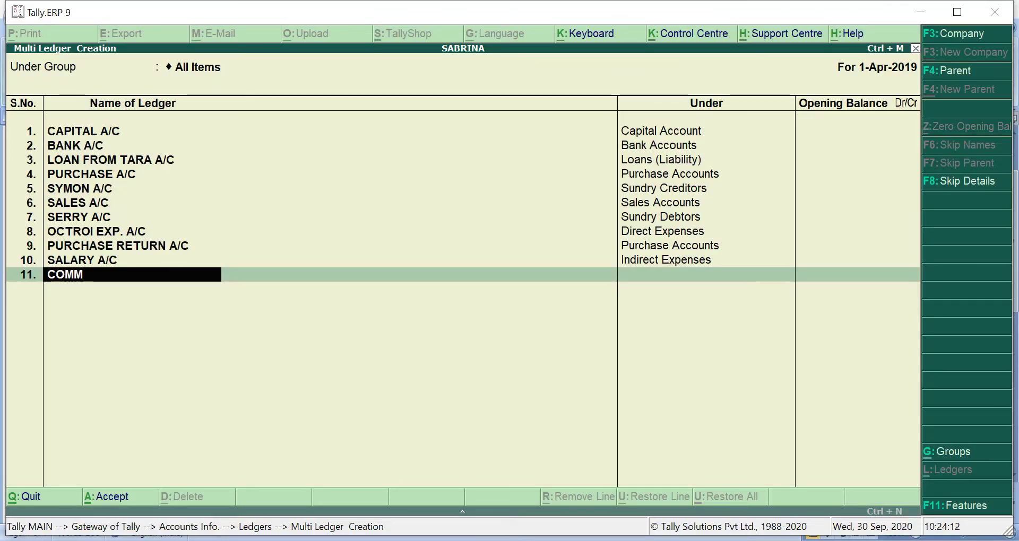
pyautogui.write('ISSION A/CC')
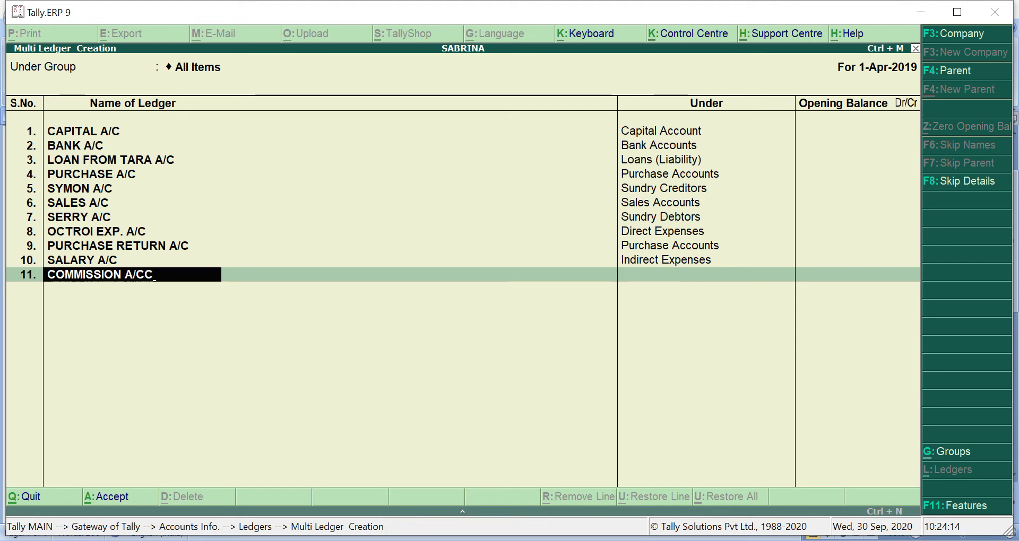
pyautogui.press('BackSpace')
pyautogui.press('Return')
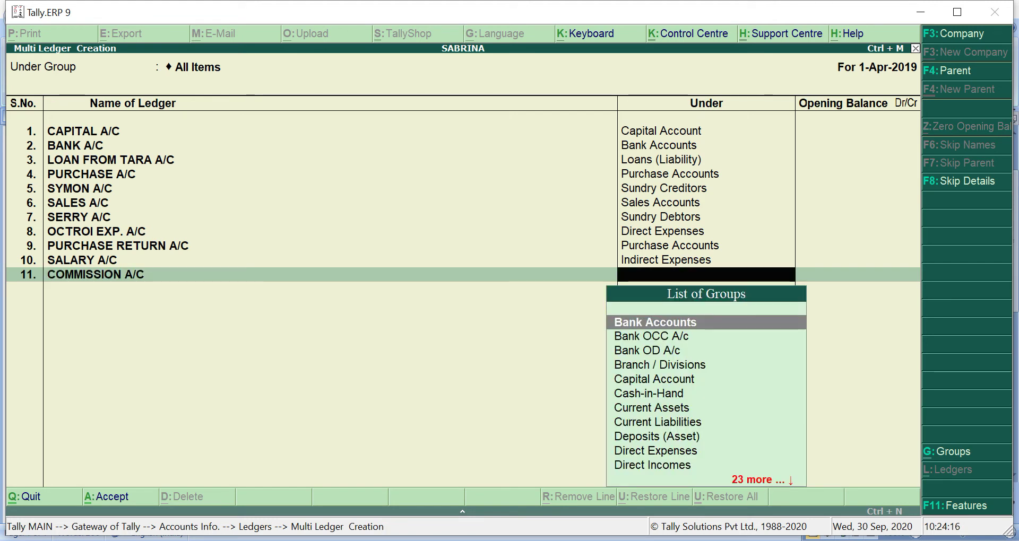
pyautogui.write('I')
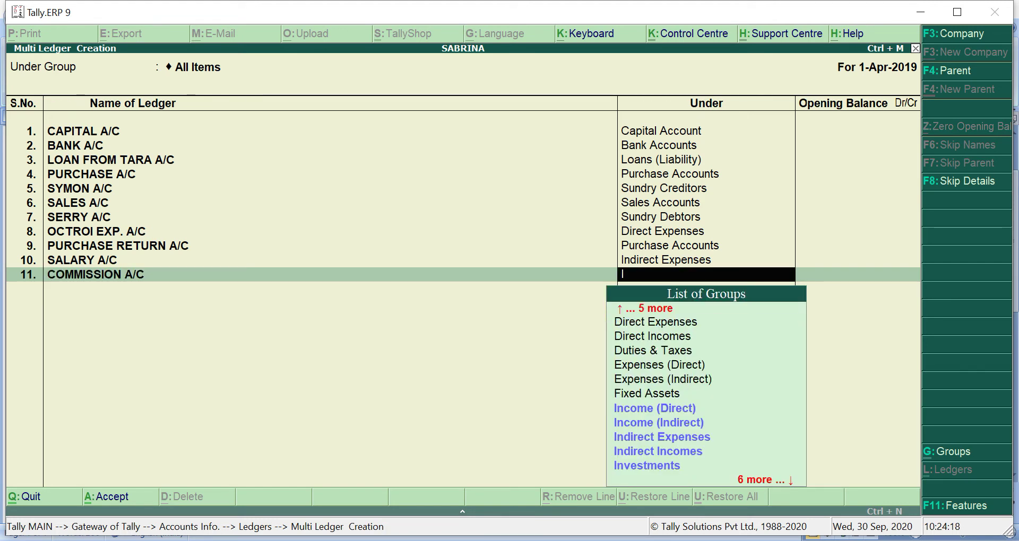
pyautogui.press('Down')
pyautogui.press('Down')
pyautogui.press('Down')
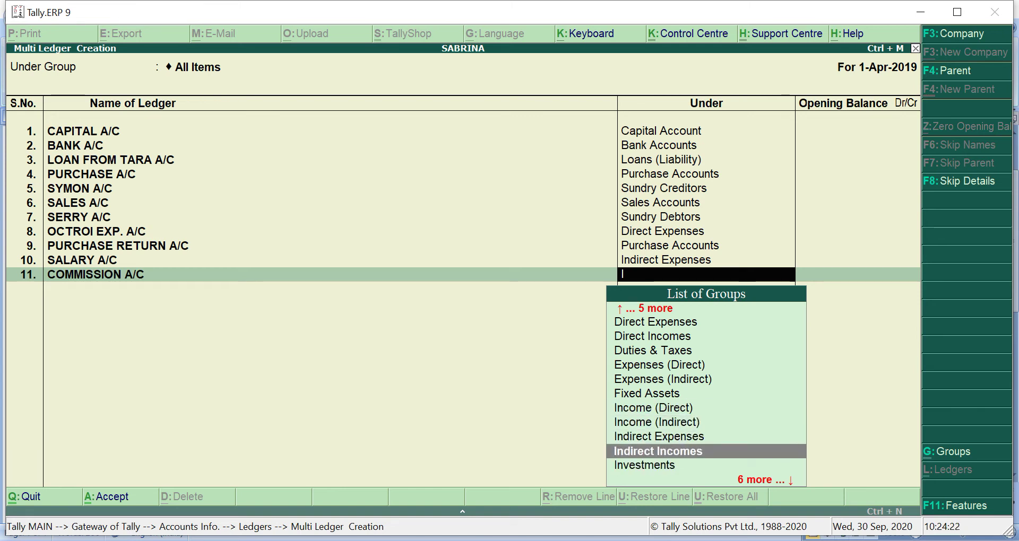
pyautogui.press('Return')
pyautogui.press('Return')
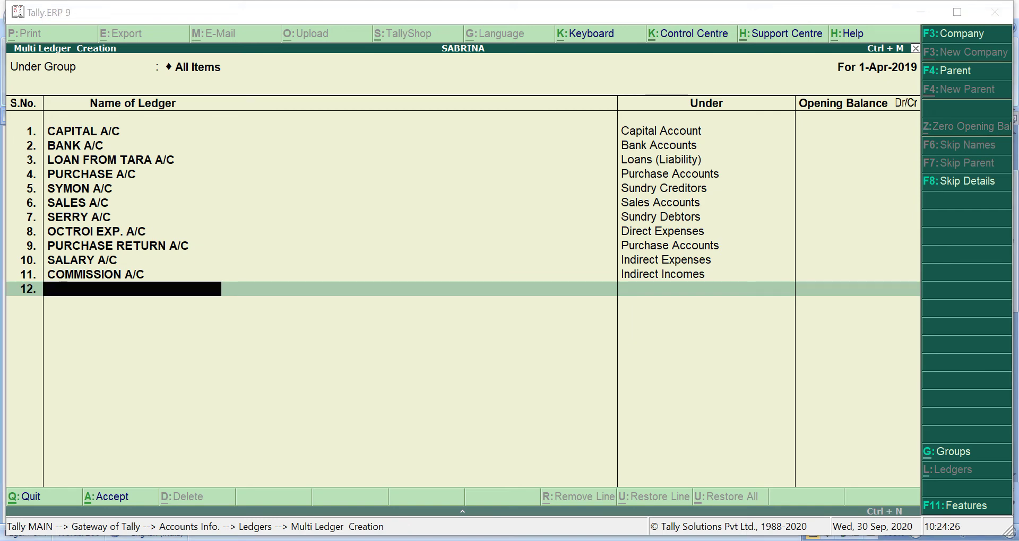
# Review transactions 12 and 13 in the Word exercise and add TRAVELLING EXP. A/C under Indirect Expenses in Tally.ERP 9, without an opening balance.
pyautogui.hotkey('alt', 'Tab')
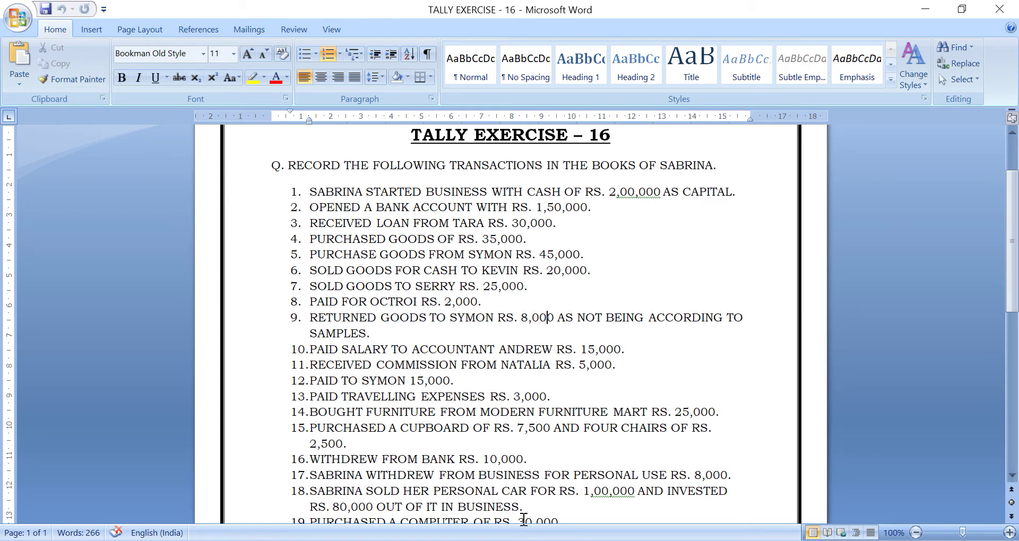
pyautogui.click(531, 540)
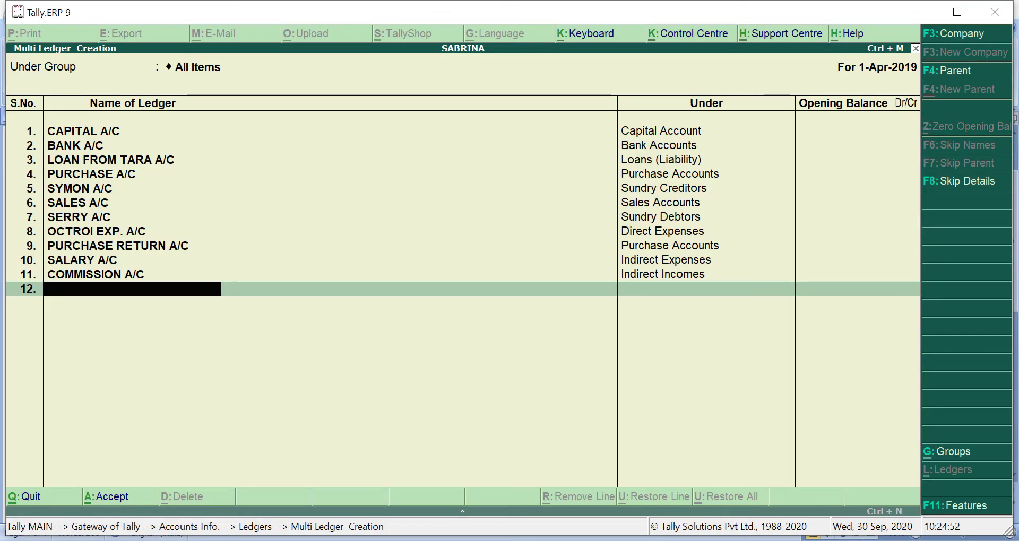
pyautogui.write('TRA')
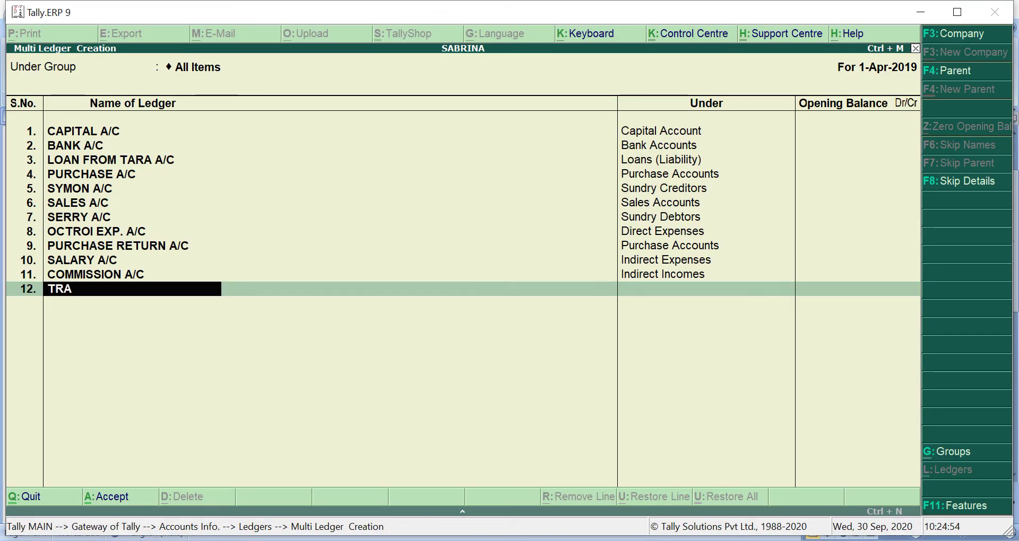
pyautogui.write('VELLING E')
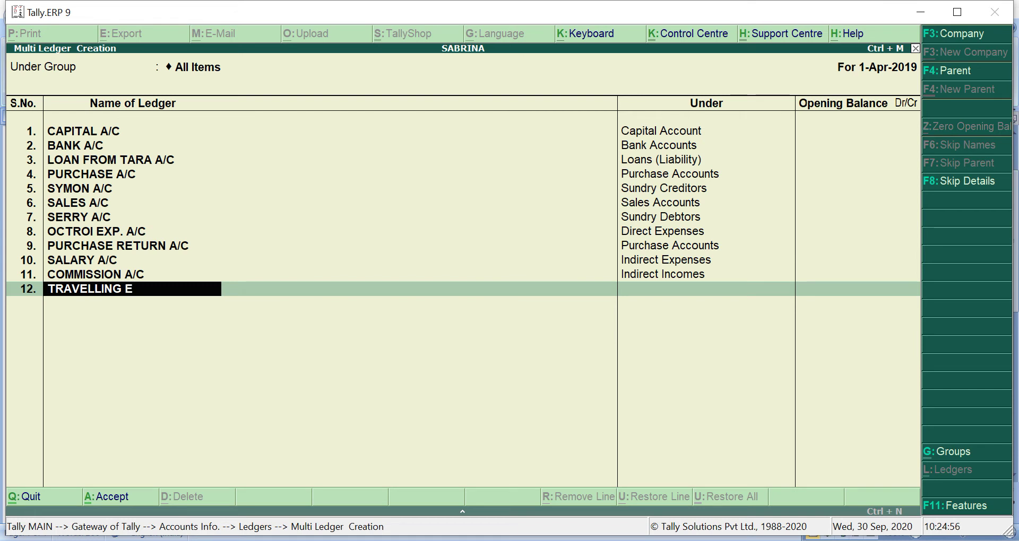
pyautogui.write('XP. A/C')
pyautogui.press('Return')
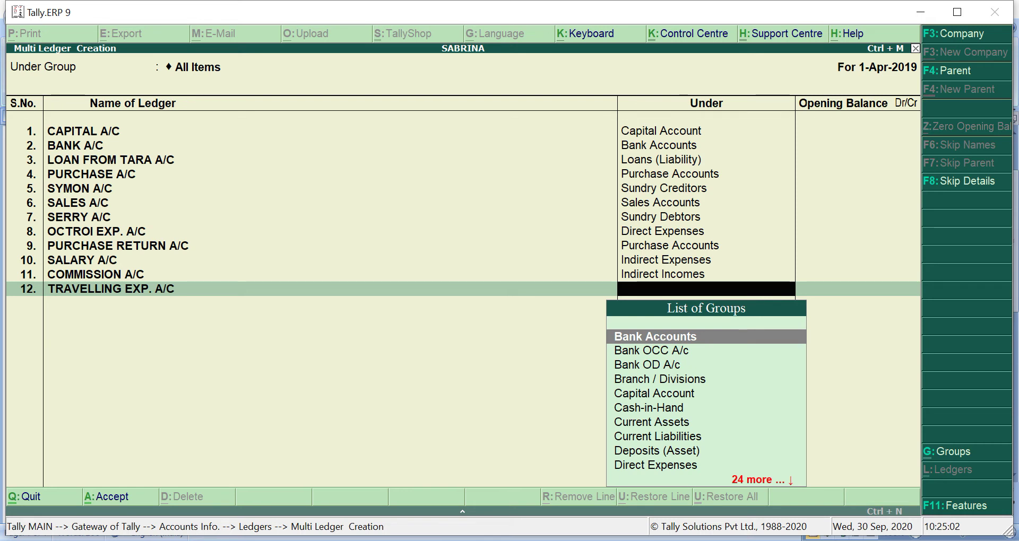
pyautogui.write('I')
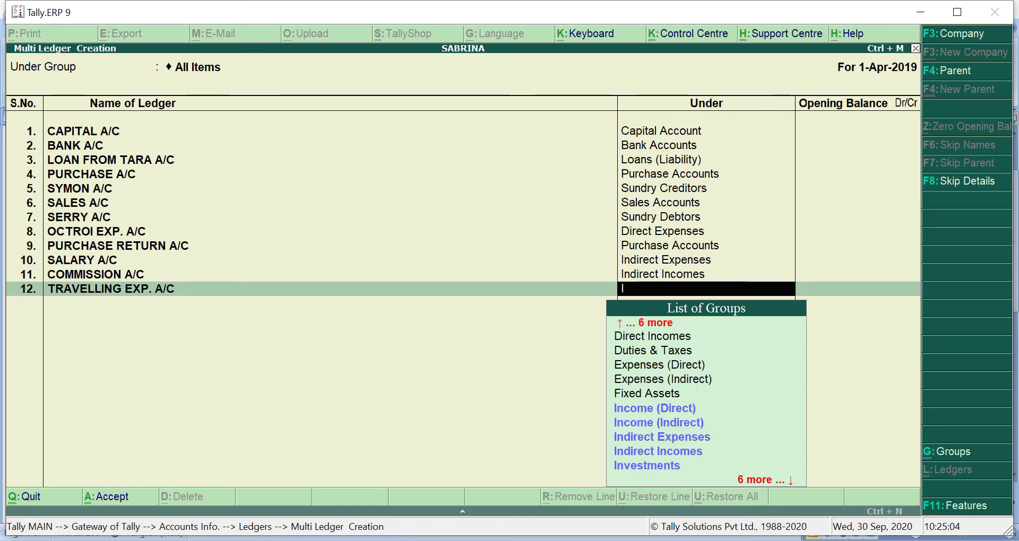
pyautogui.press('Down')
pyautogui.press('Down')
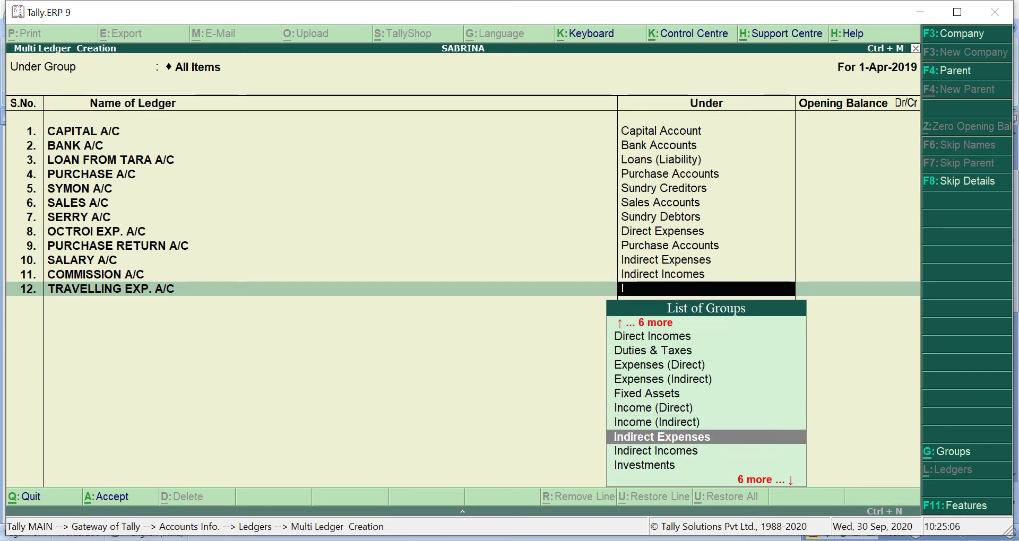
pyautogui.press('Return')
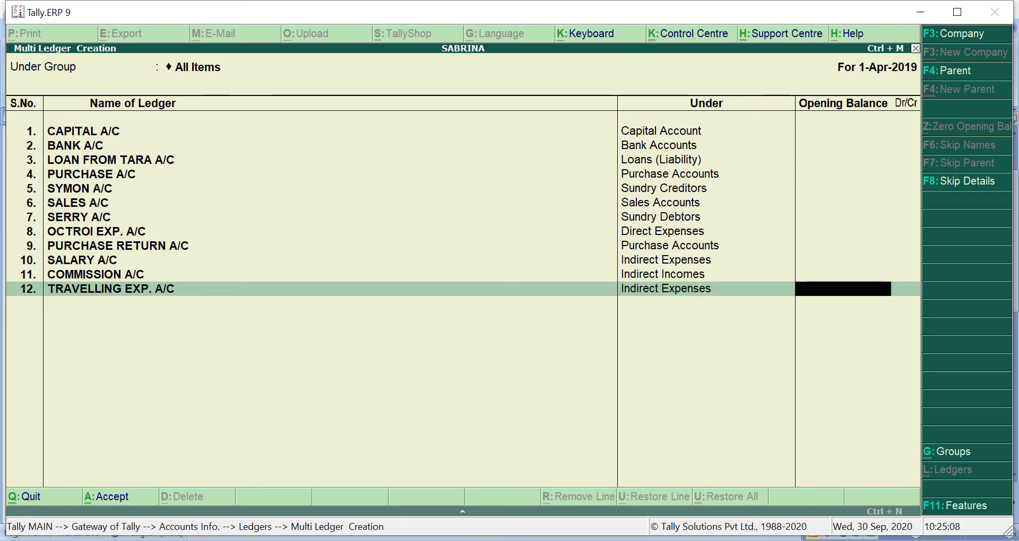
pyautogui.press('Return')
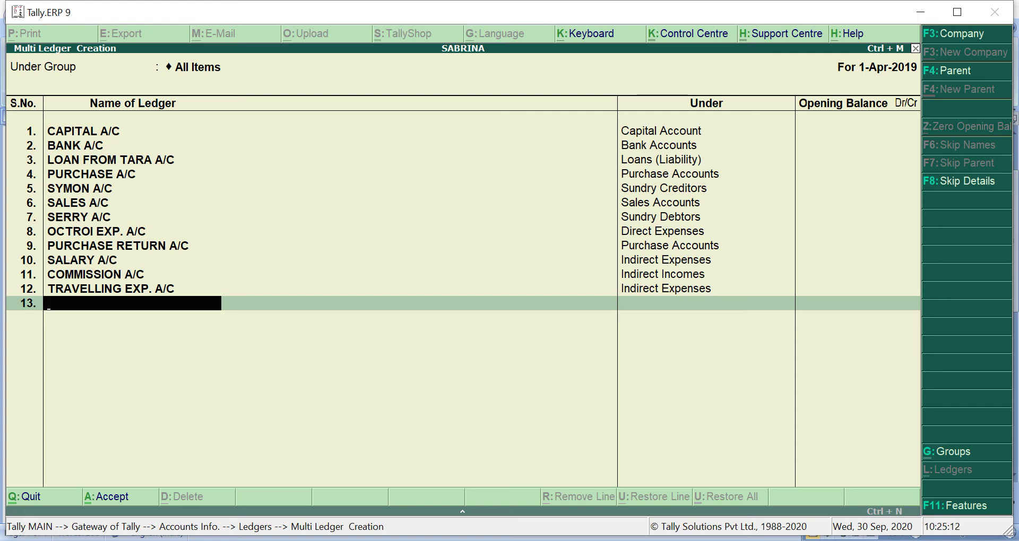
# Check transaction 14 in the Word exercise and add FURNITURE A/C under Fixed Assets in Tally.ERP 9, without an opening balance.
pyautogui.hotkey('alt', 'Tab')
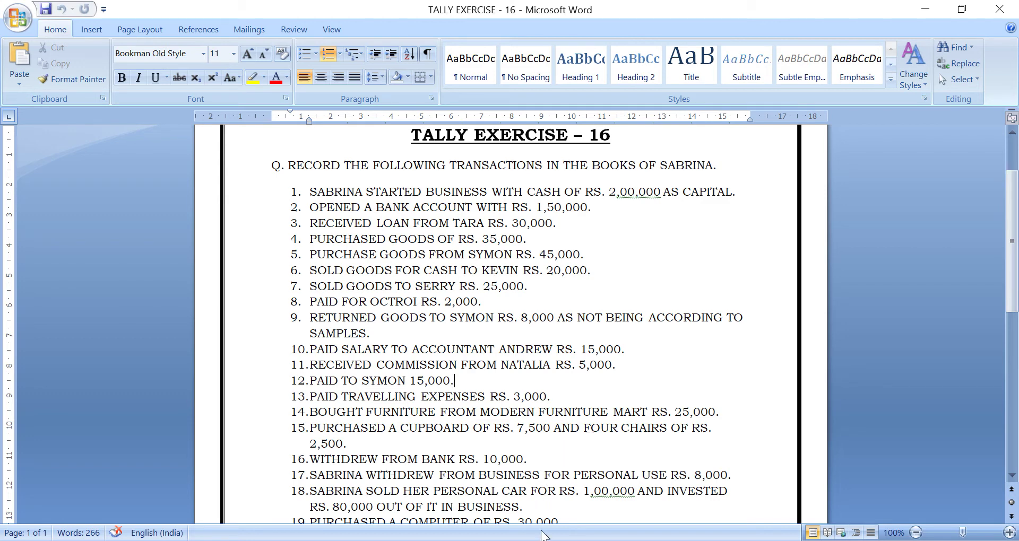
pyautogui.click(545, 540)
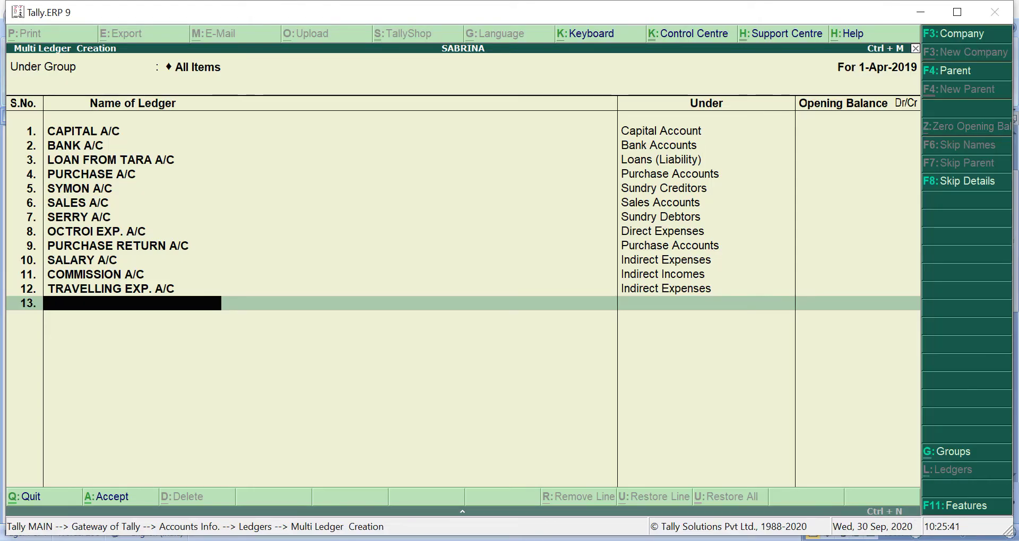
pyautogui.write('FURNI')
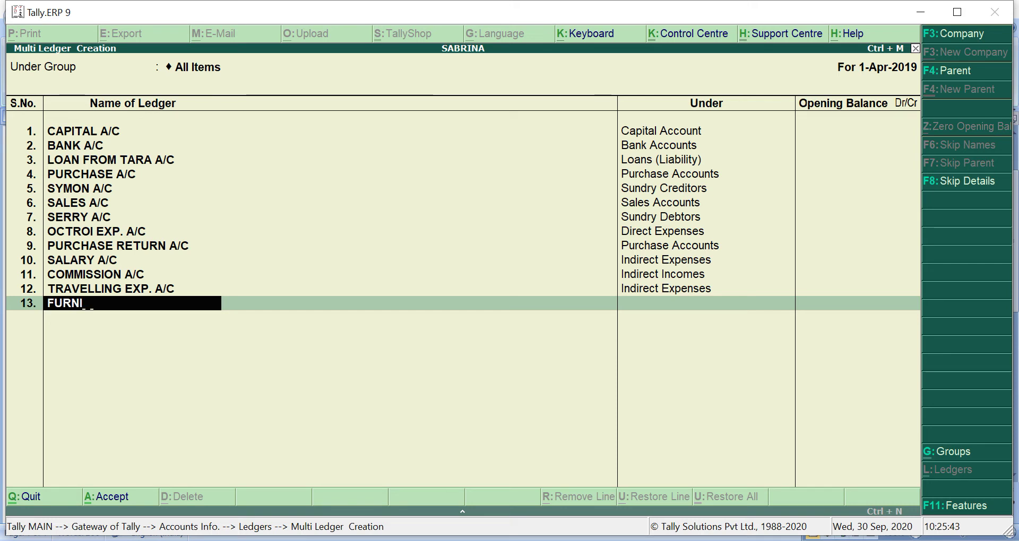
pyautogui.write('TURE A/C')
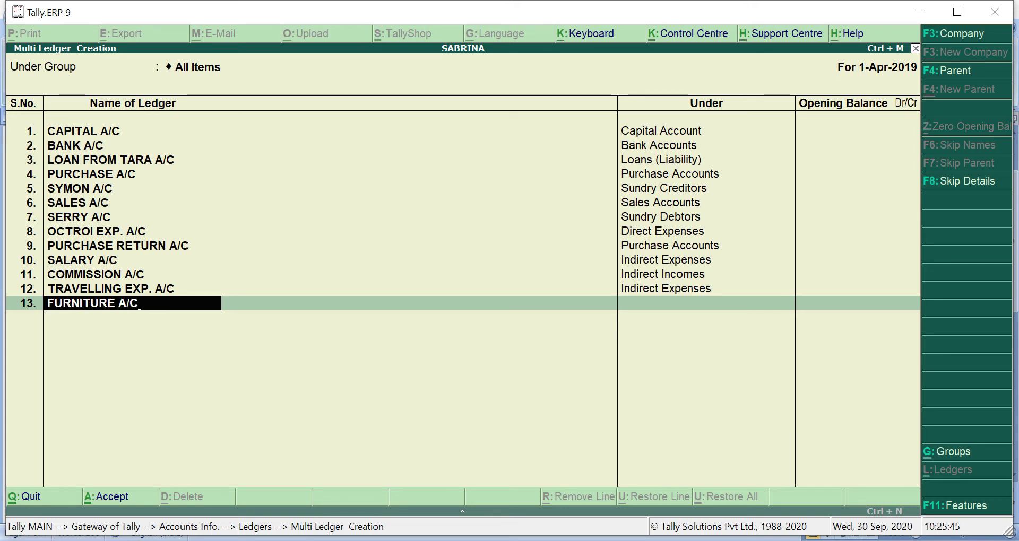
pyautogui.press('Return')
pyautogui.write('F')
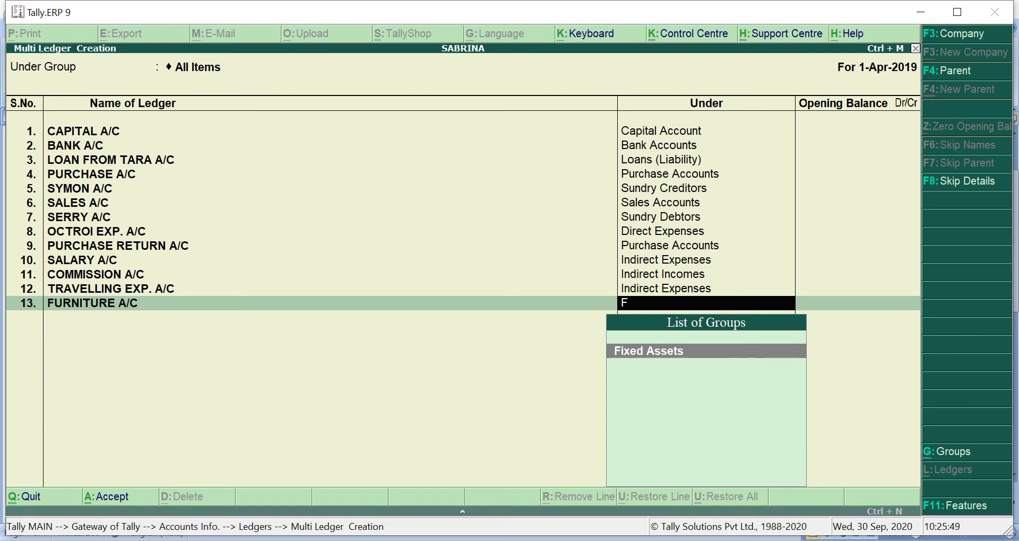
pyautogui.press('Return')
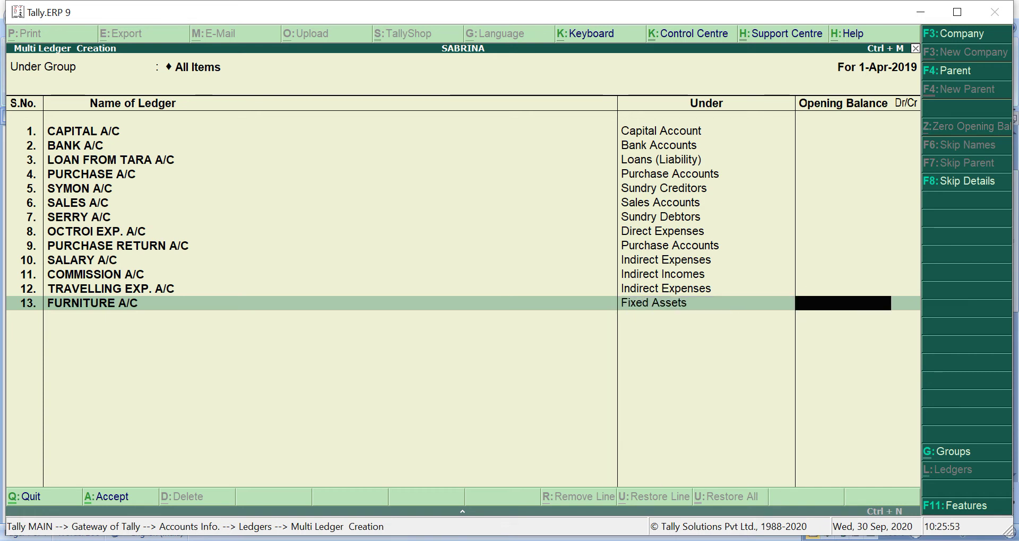
pyautogui.press('Return')
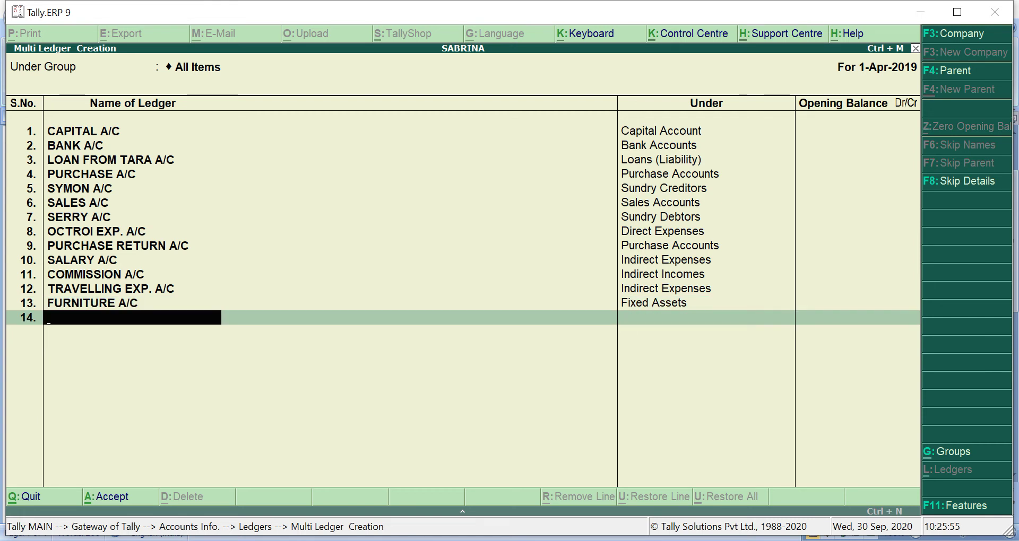
# Add the supplier ledger MODERN FURNITURE MART A/C under Sundry Creditors, leaving the opening balance blank.
pyautogui.write('MODERN FU')
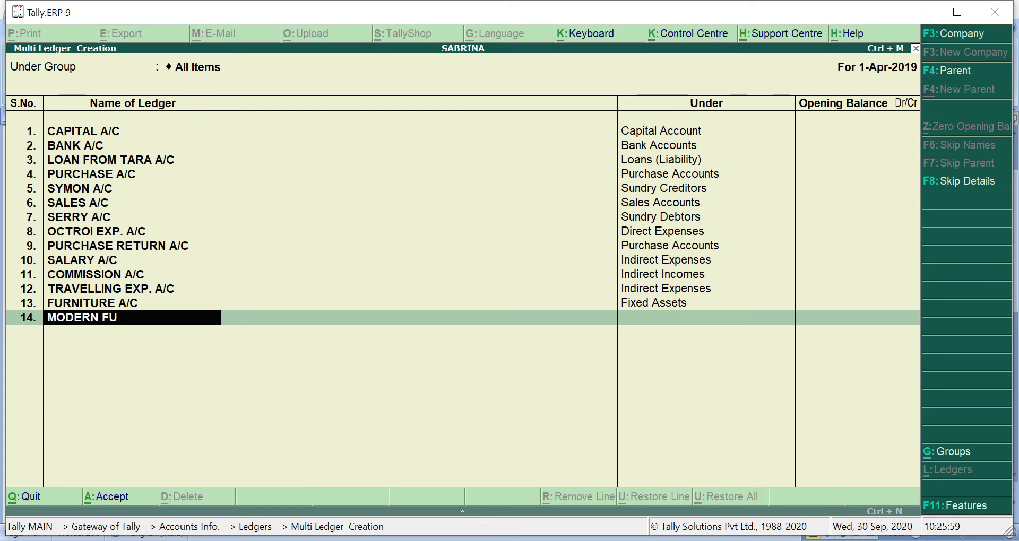
pyautogui.write('RNITURE MART A/C')
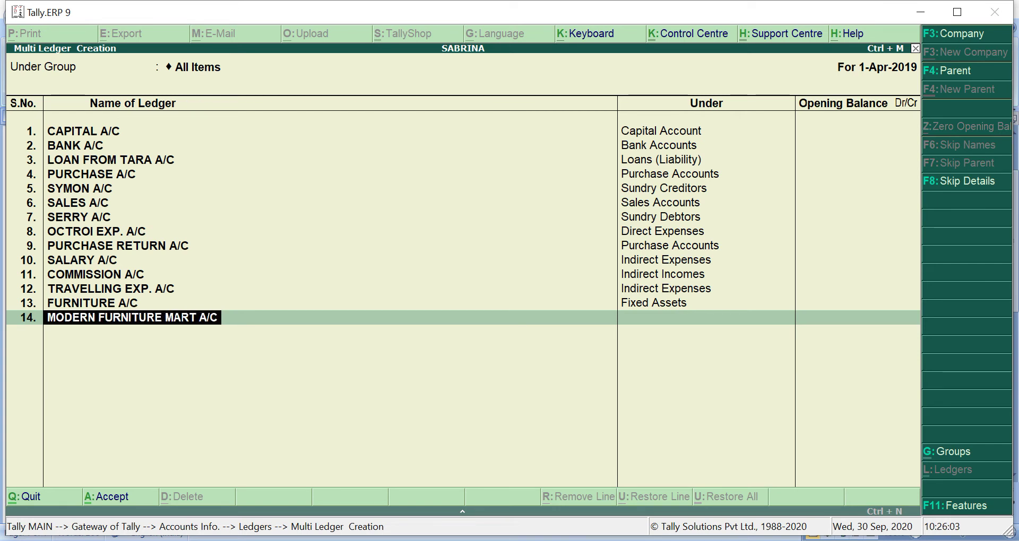
pyautogui.press('Return')
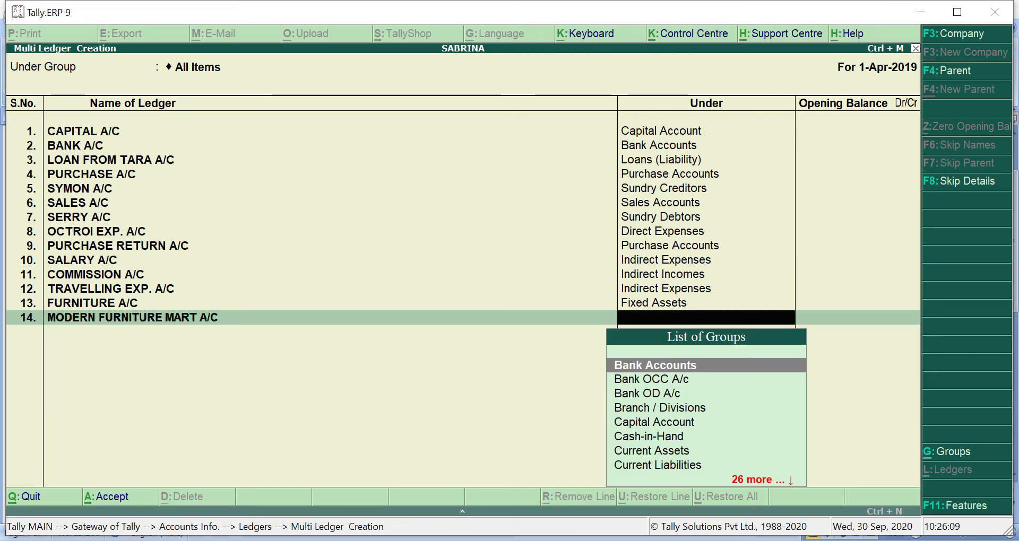
pyautogui.write('S')
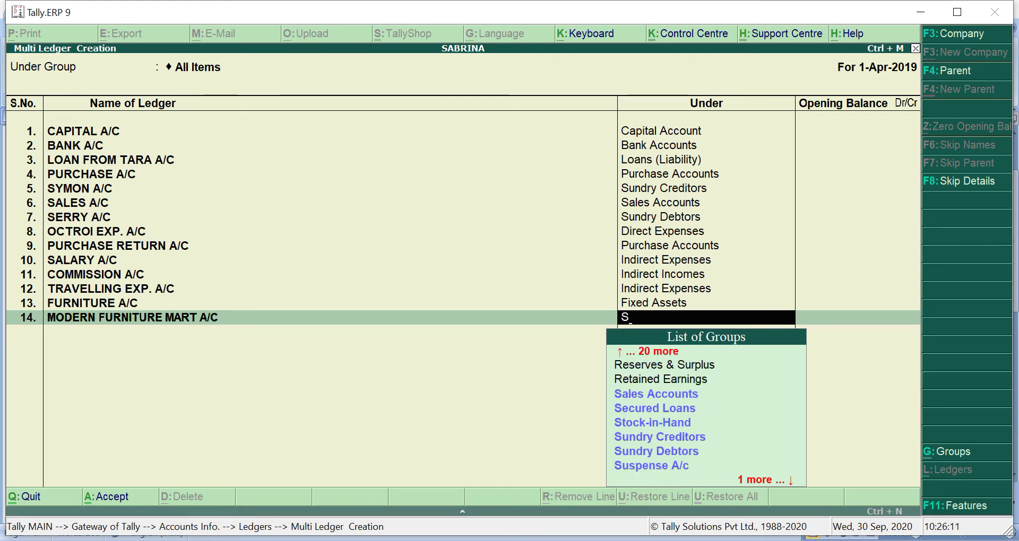
pyautogui.press('Down')
pyautogui.press('Down')
pyautogui.press('Down')
pyautogui.press('Down')
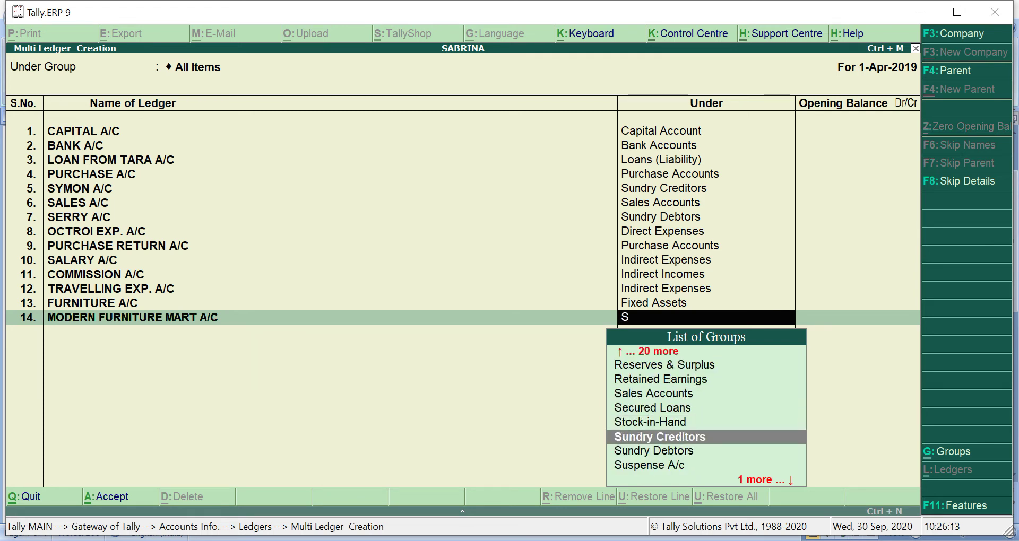
pyautogui.press('Return')
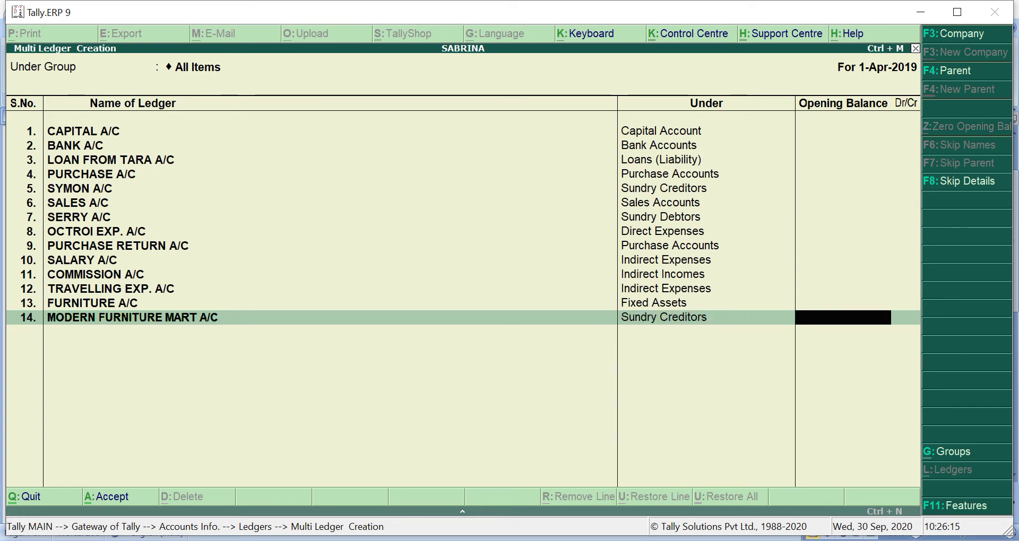
pyautogui.press('Return')
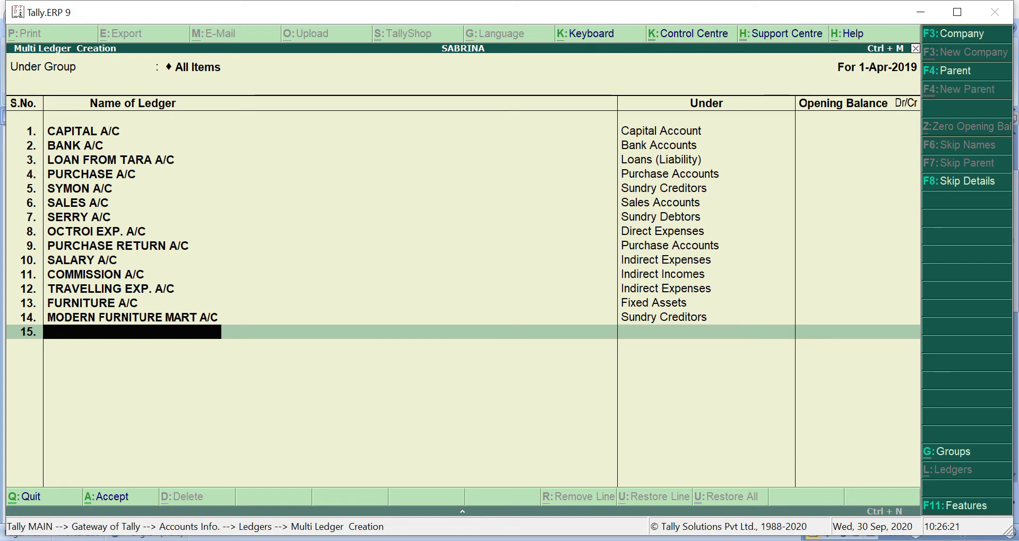
# Switch to the Word exercise and read transactions 15 to 30 to identify which further ledgers are needed.
pyautogui.moveTo(531, 540)
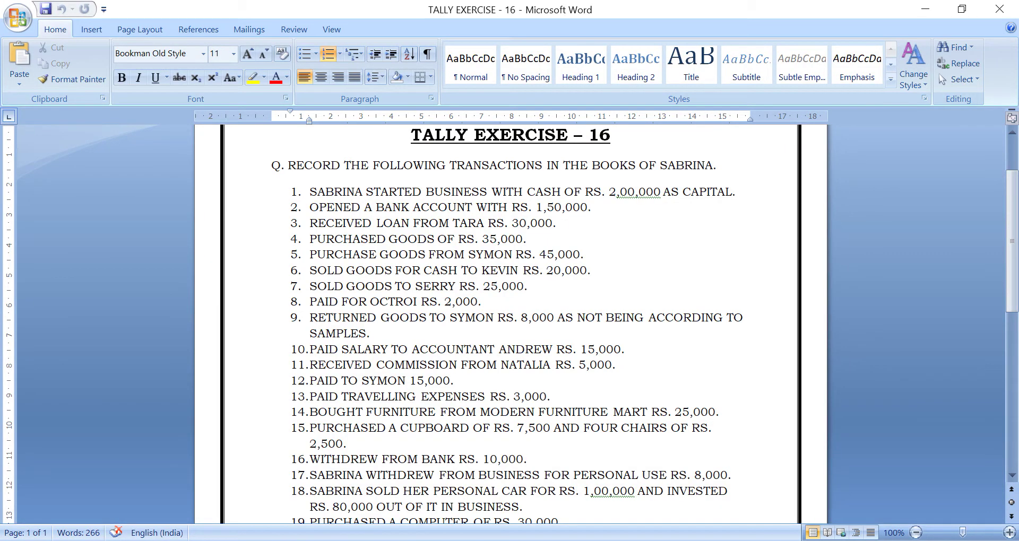
pyautogui.click(644, 452)
pyautogui.press('Down')
pyautogui.press('Down')
pyautogui.press('Down')
pyautogui.press('Down')
pyautogui.press('Down')
pyautogui.press('Down')
pyautogui.press('Down')
pyautogui.press('Down')
pyautogui.press('Down')
pyautogui.press('Down')
pyautogui.press('Down')
pyautogui.press('Down')
pyautogui.press('Down')
pyautogui.press('Down')
pyautogui.press('Down')
pyautogui.press('Down')
pyautogui.press('Down')
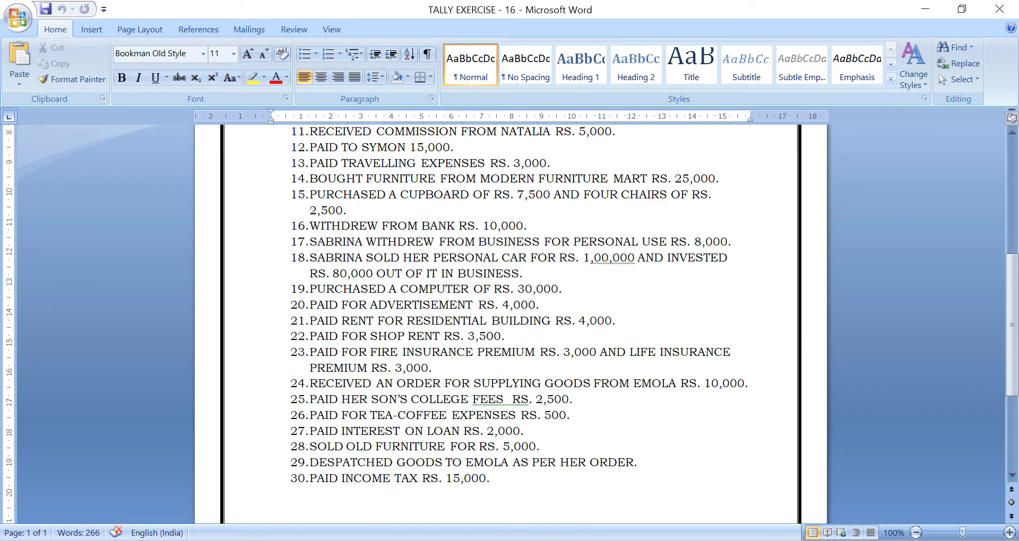
# Return to Tally.ERP 9 and enter DRAWINGS A/C as the name of ledger 15.
pyautogui.click(572, 540)
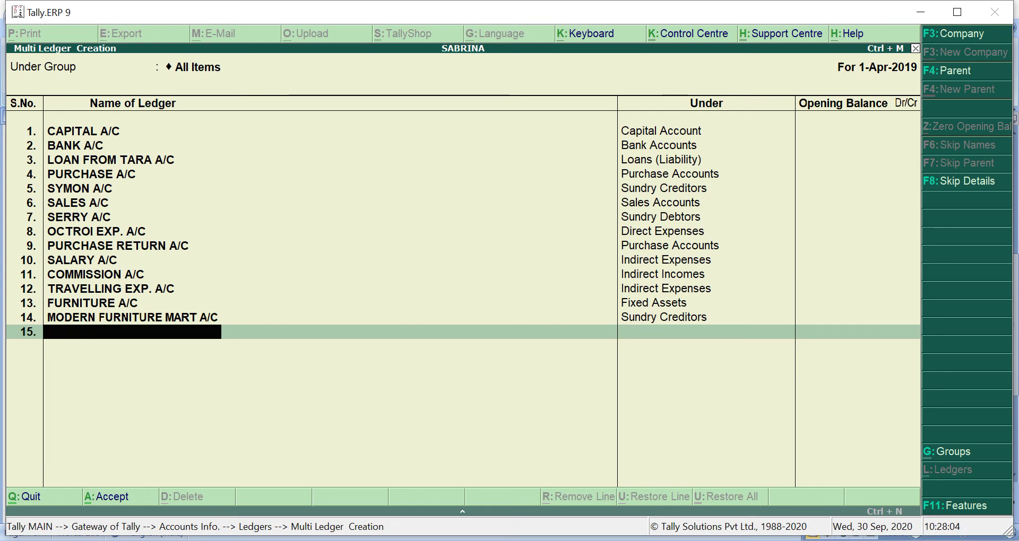
pyautogui.write('DRAWINGSA')
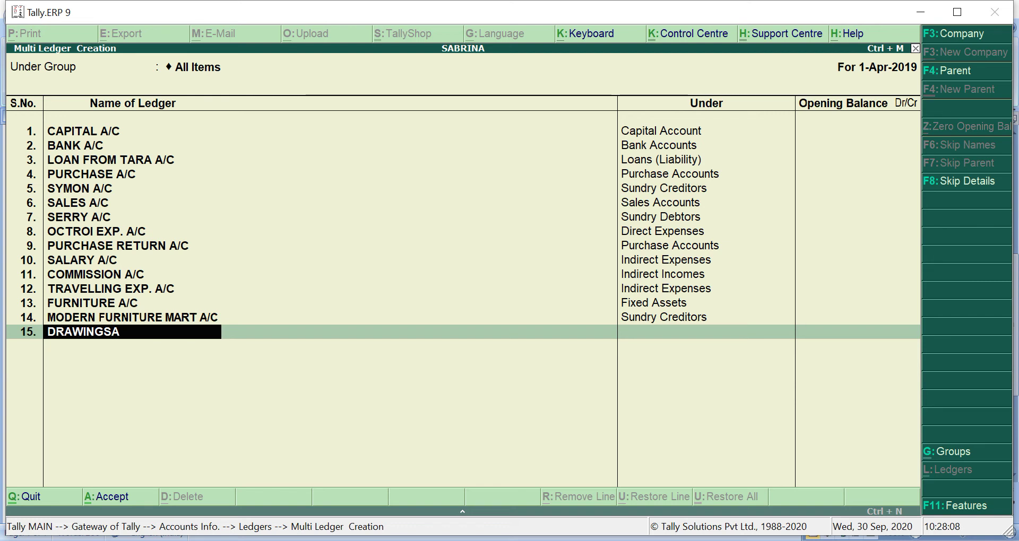
pyautogui.press('BackSpace')
pyautogui.write('A/C')
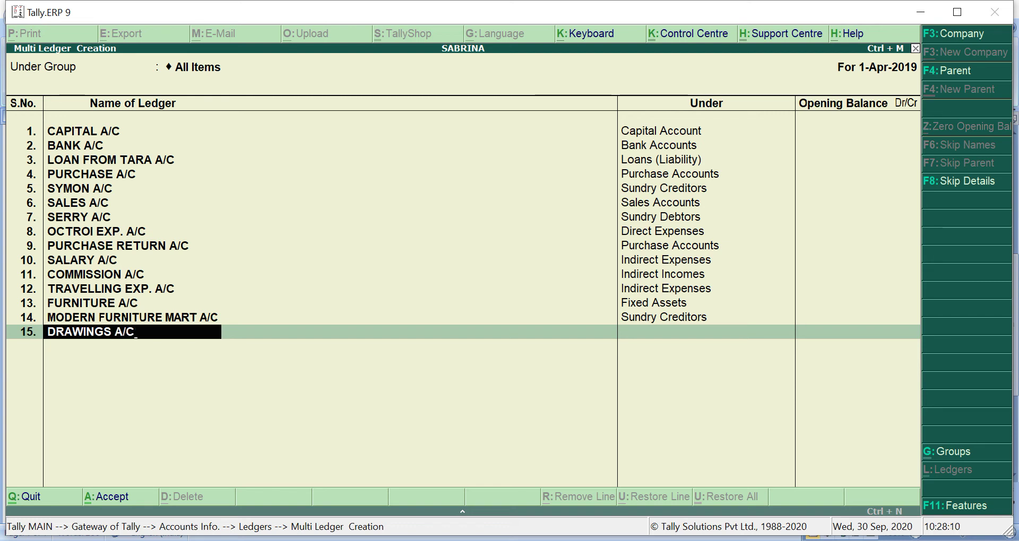
pyautogui.press('Return')
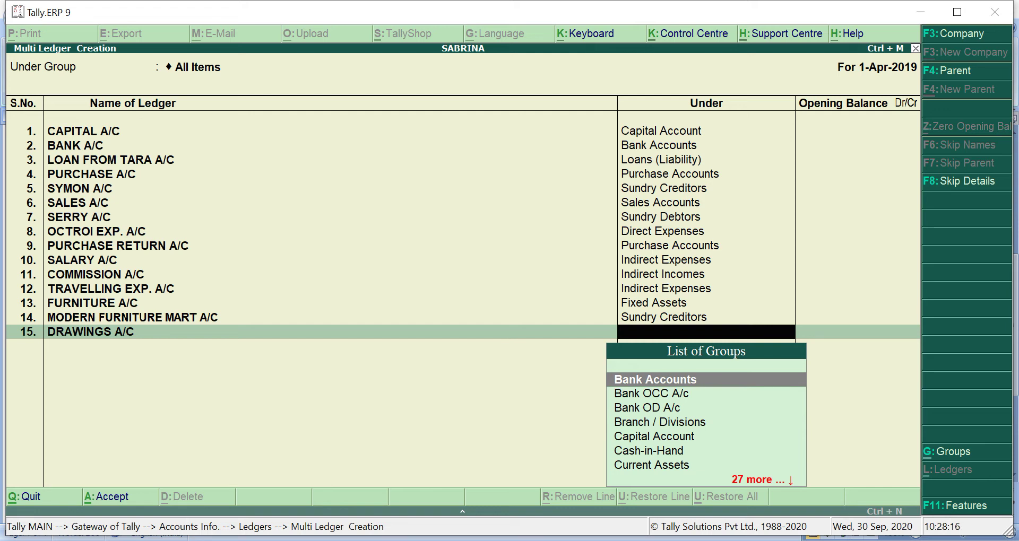
pyautogui.write('D')
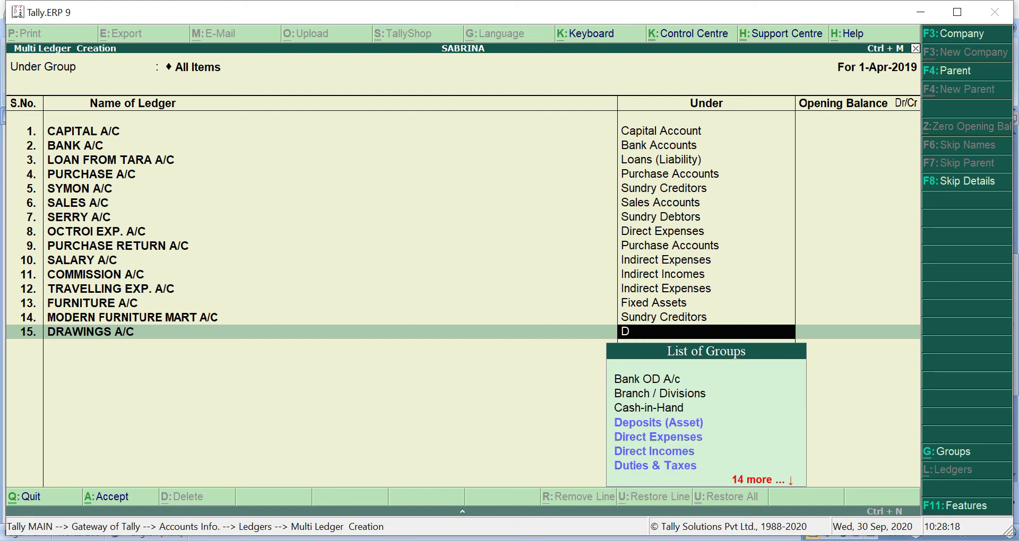
pyautogui.press('Down')
pyautogui.press('Down')
pyautogui.press('Down')
pyautogui.press('Down')
pyautogui.press('Down')
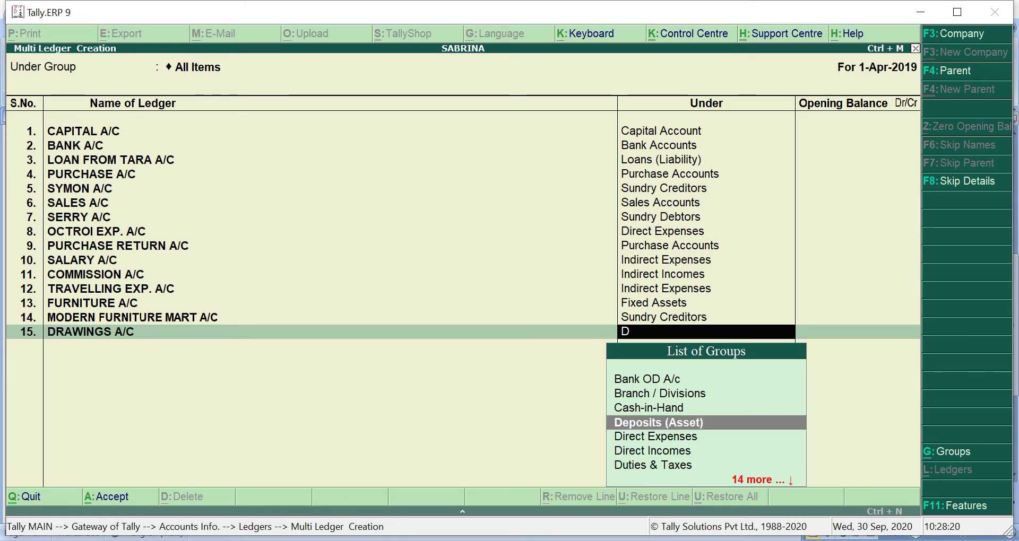
pyautogui.press('Up')
pyautogui.press('Up')
pyautogui.press('Up')
pyautogui.press('Up')
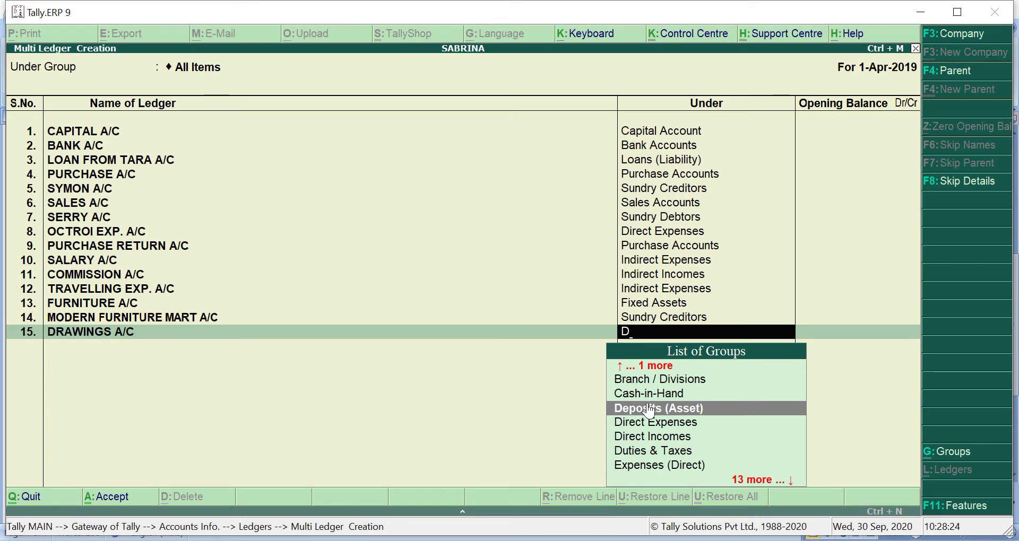
pyautogui.press('BackSpace')
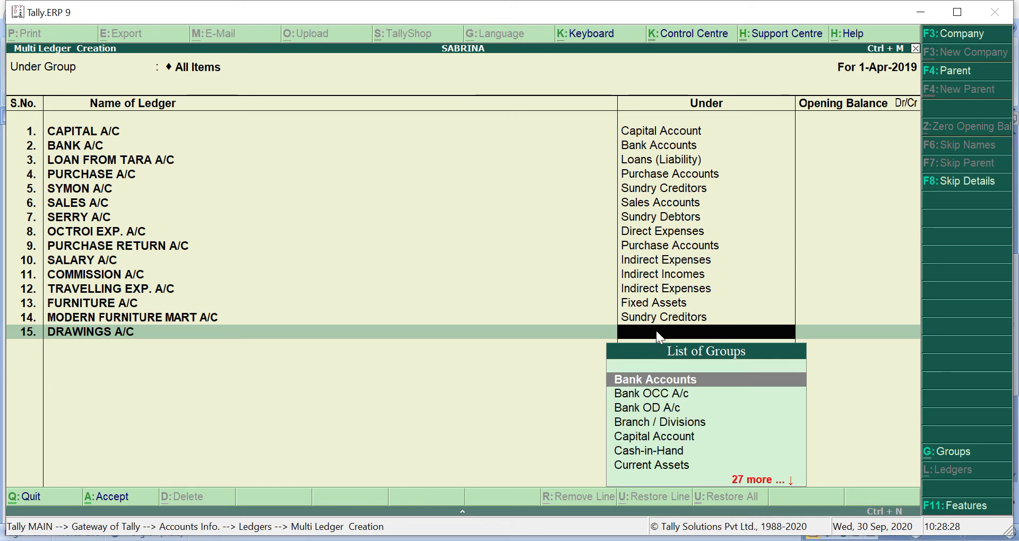
# Place DRAWINGS A/C under Capital Account and leave its opening balance blank.
pyautogui.write('C')
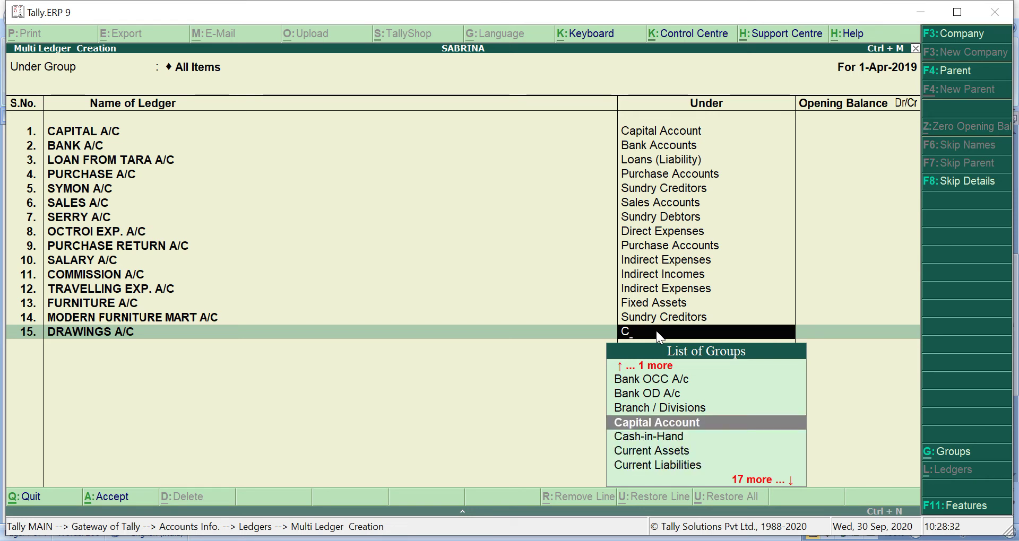
pyautogui.press('Return')
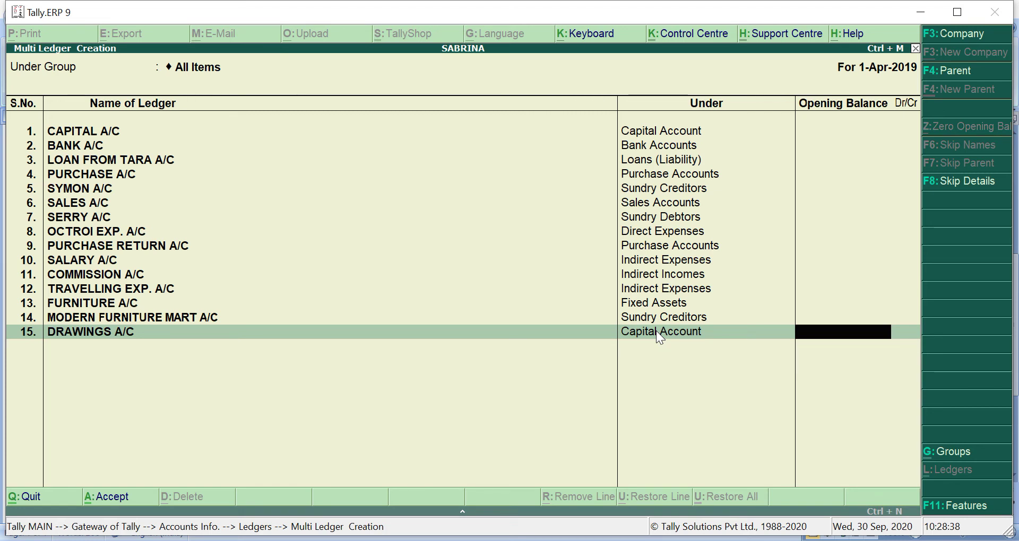
pyautogui.press('Return')
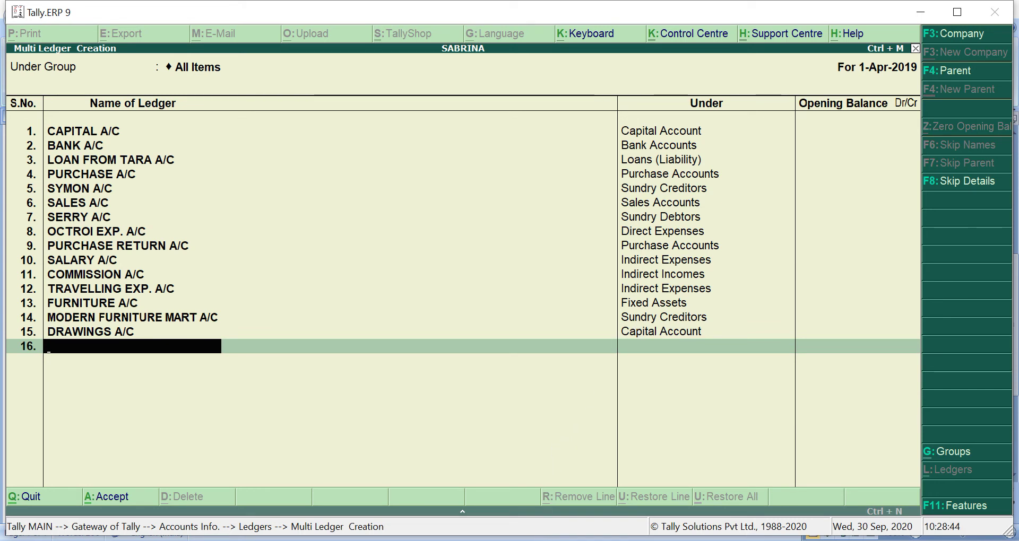
# Check transaction 19 in the Word exercise and add COMPUTER A/C under Fixed Assets in Tally.ERP 9, without an opening balance.
pyautogui.hotkey('alt', 'Tab')
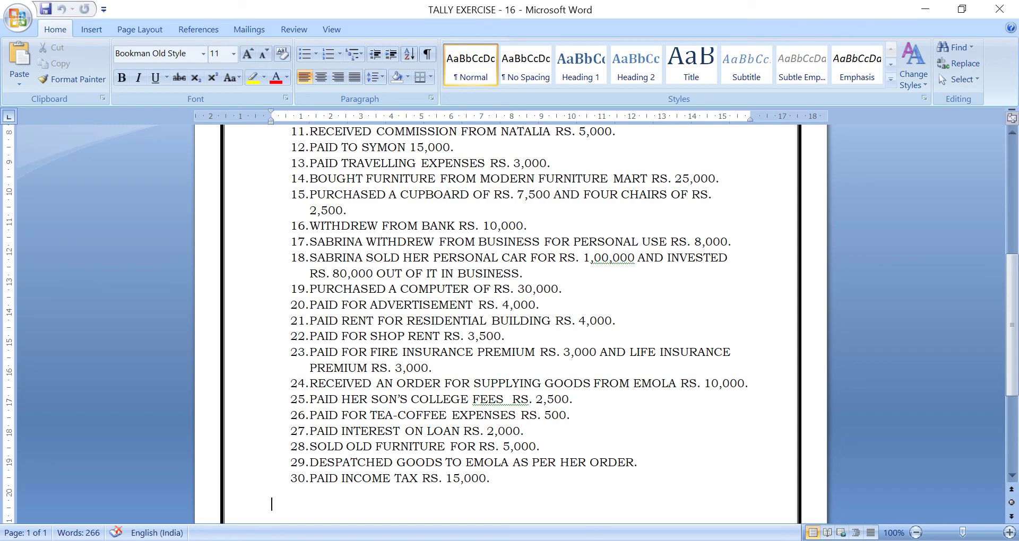
pyautogui.hotkey('alt', 'Tab')
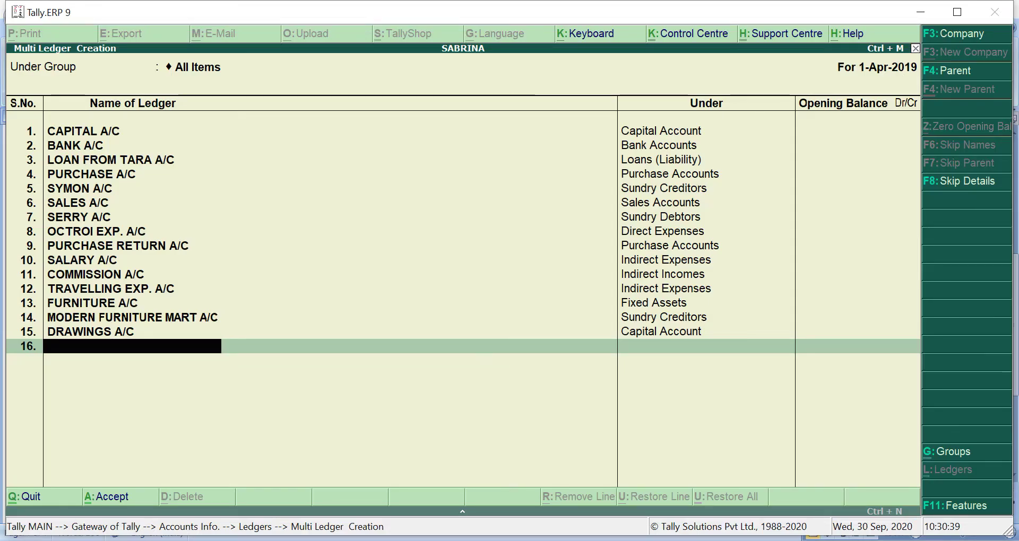
pyautogui.hotkey('alt', 'Tab')
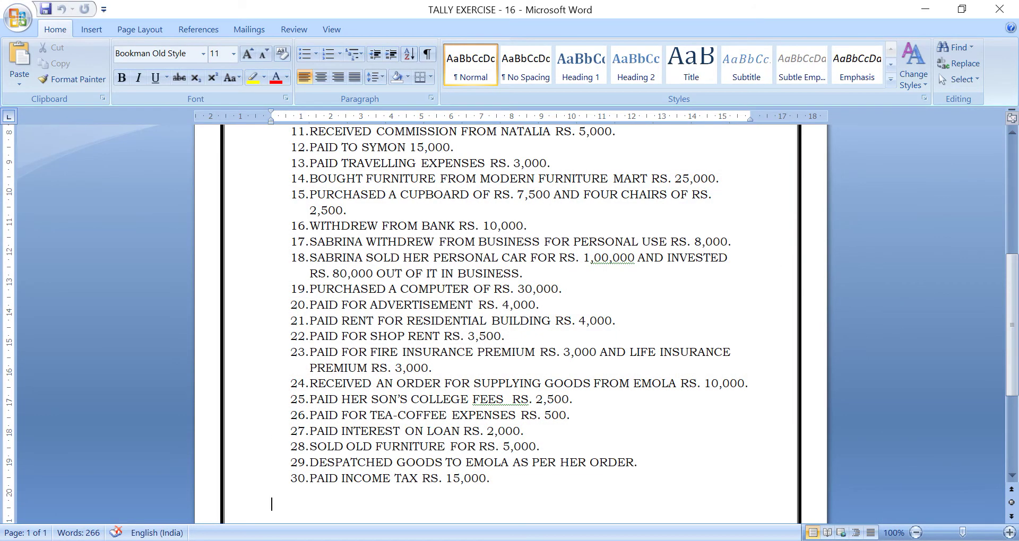
pyautogui.hotkey('alt', 'Tab')
pyautogui.write('CO')
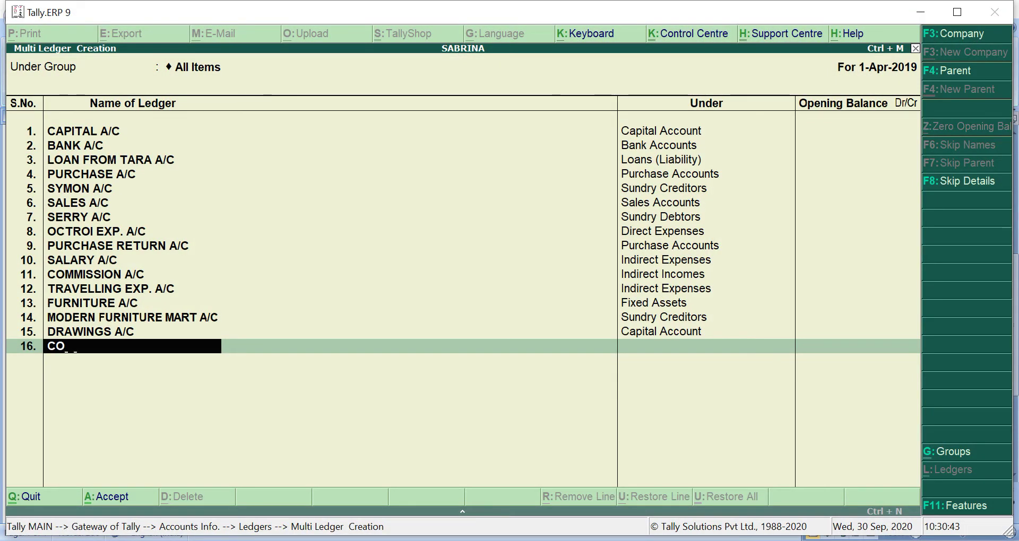
pyautogui.write('MPUTER')
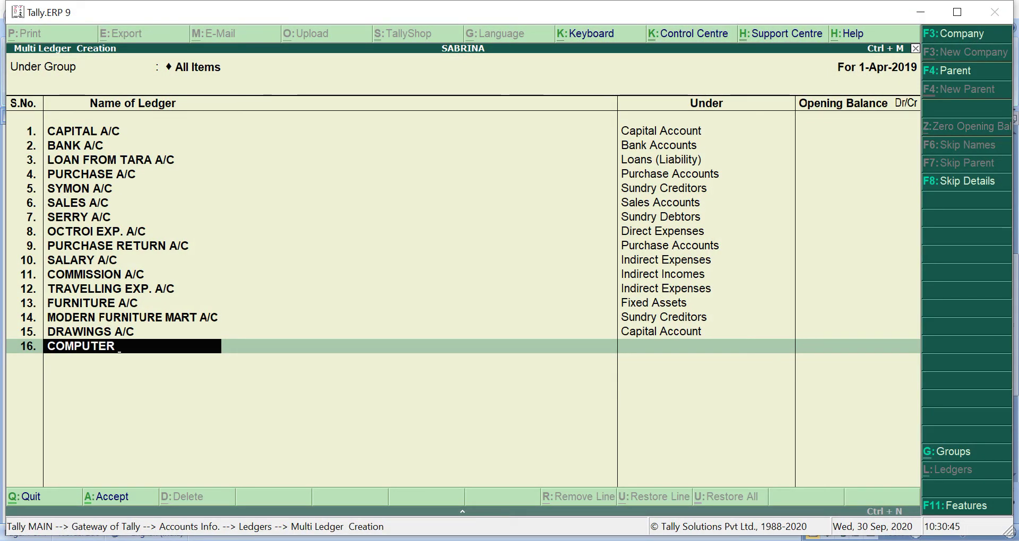
pyautogui.write(' A/C')
pyautogui.press('Return')
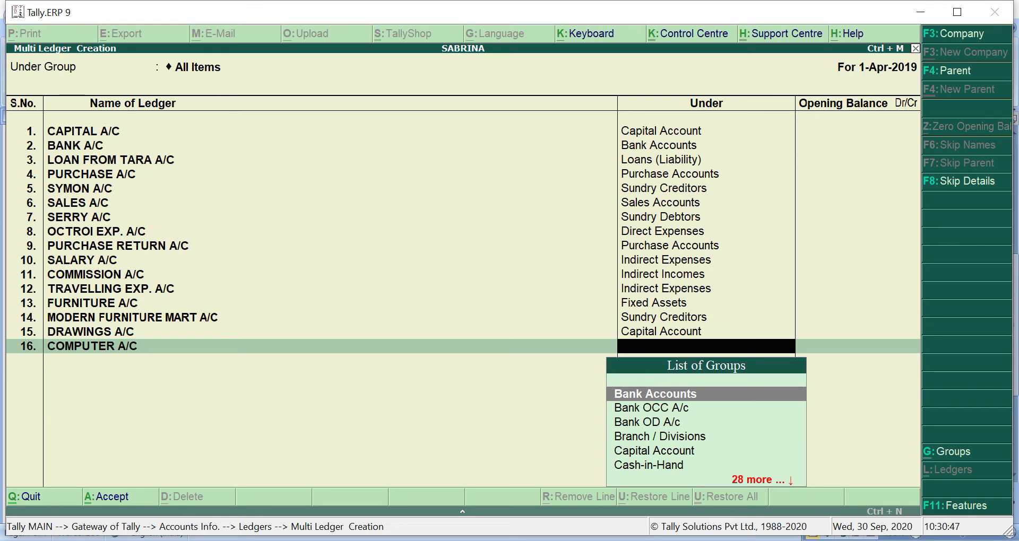
pyautogui.write('F')
pyautogui.press('Return')
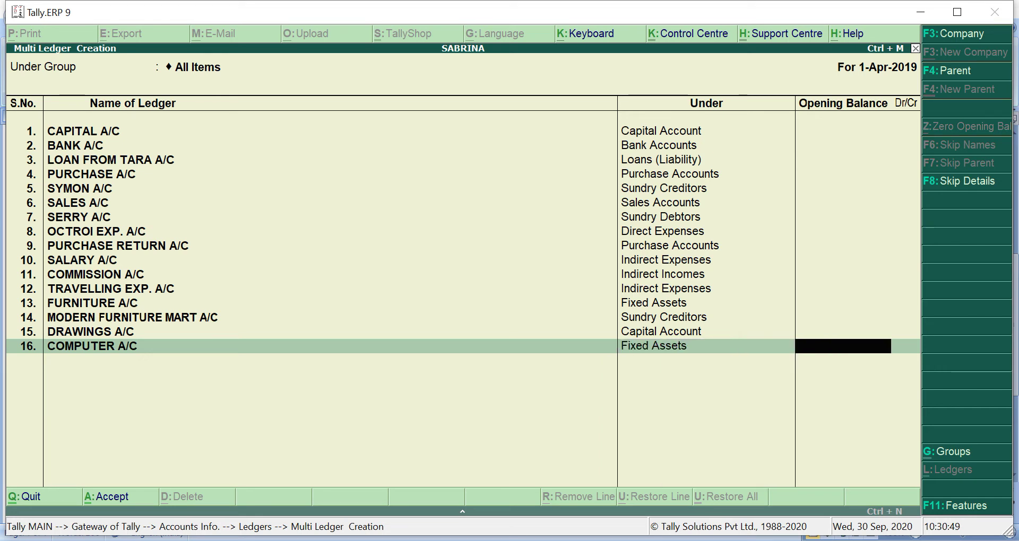
pyautogui.press('Return')
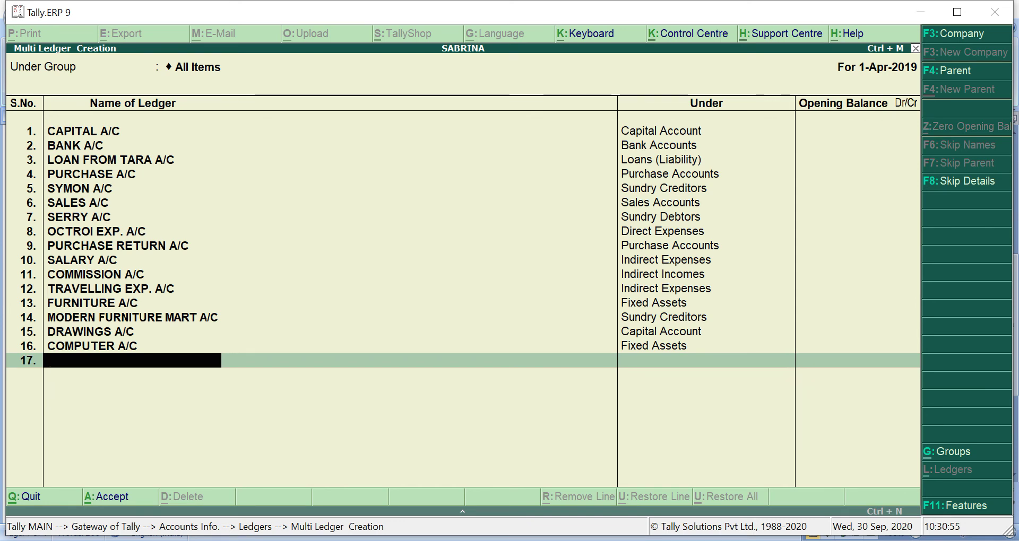
# Check transaction 20 in the Word exercise and enter ADVERTISEMENT EXP. A/C as the name of ledger 17 in Tally.ERP 9.
pyautogui.hotkey('alt', 'Tab')
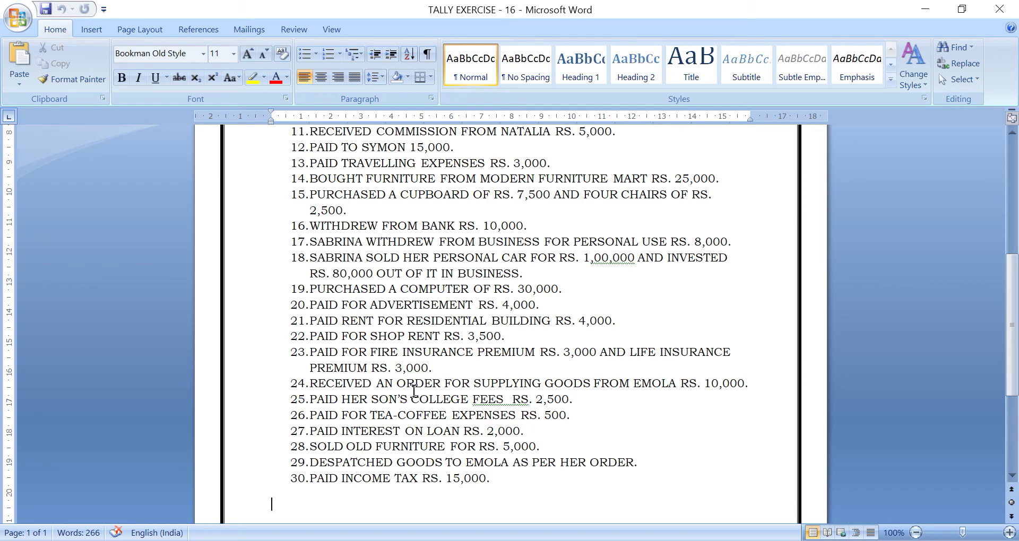
pyautogui.hotkey('alt', 'Tab')
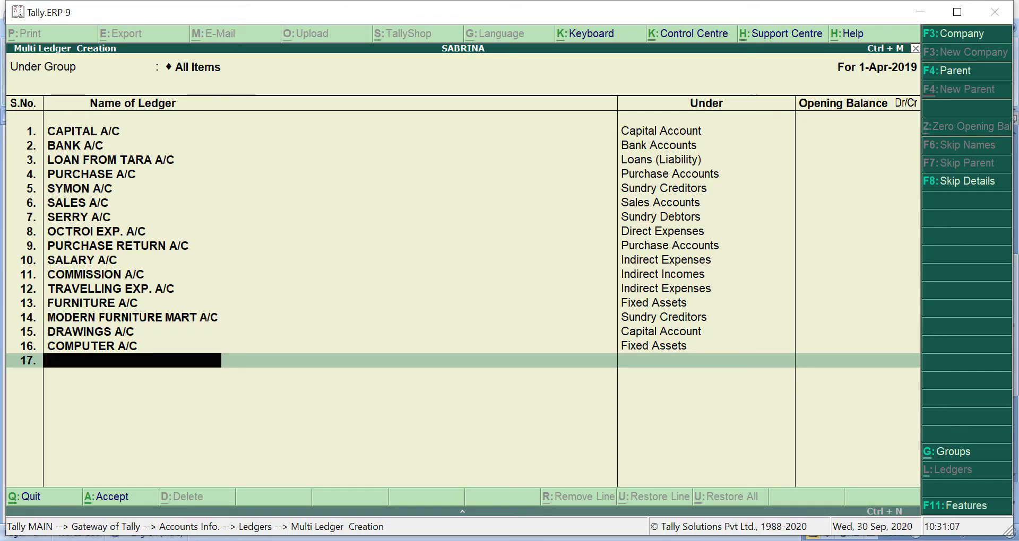
pyautogui.write('ADVERTIS')
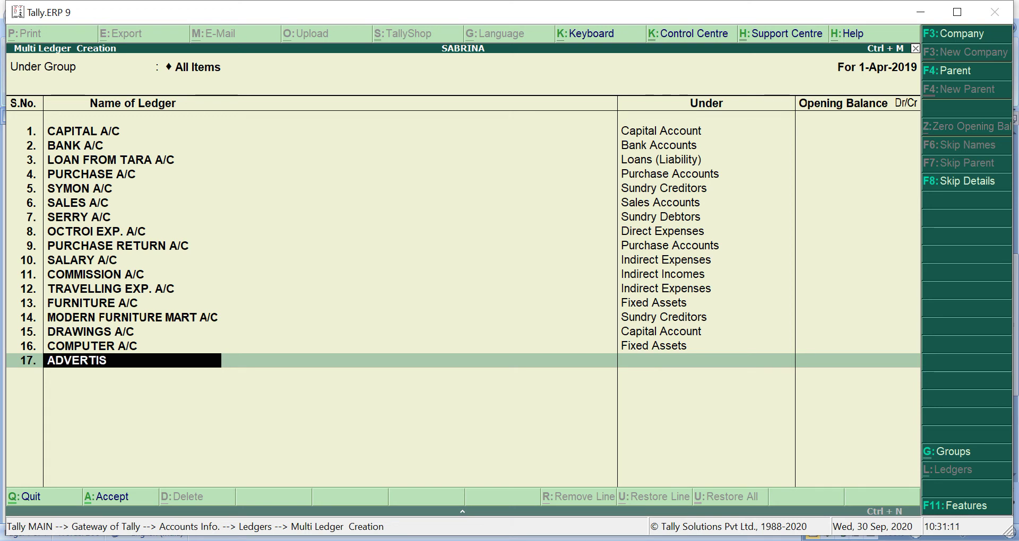
pyautogui.write('EMENT EXP')
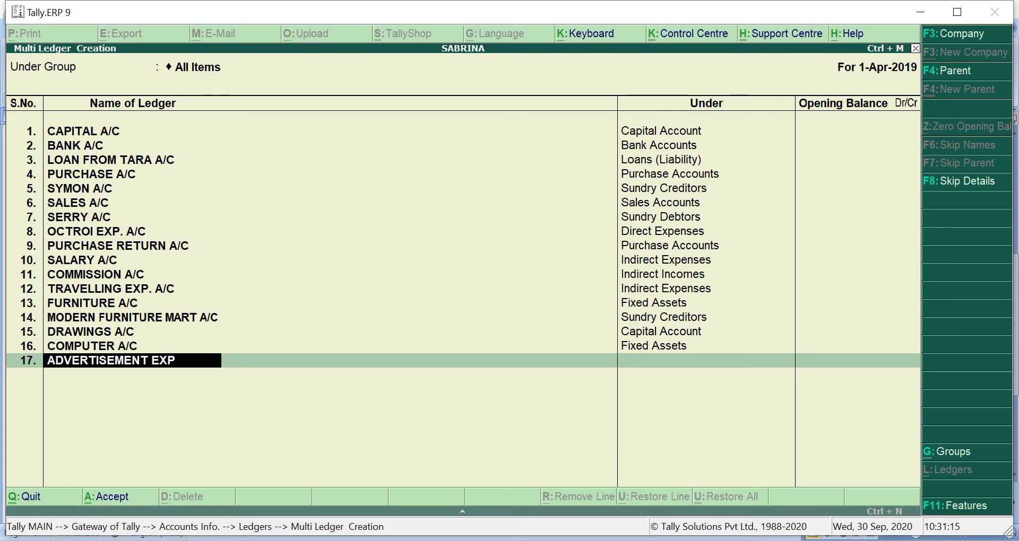
pyautogui.write('. A/C')
pyautogui.press('Return')
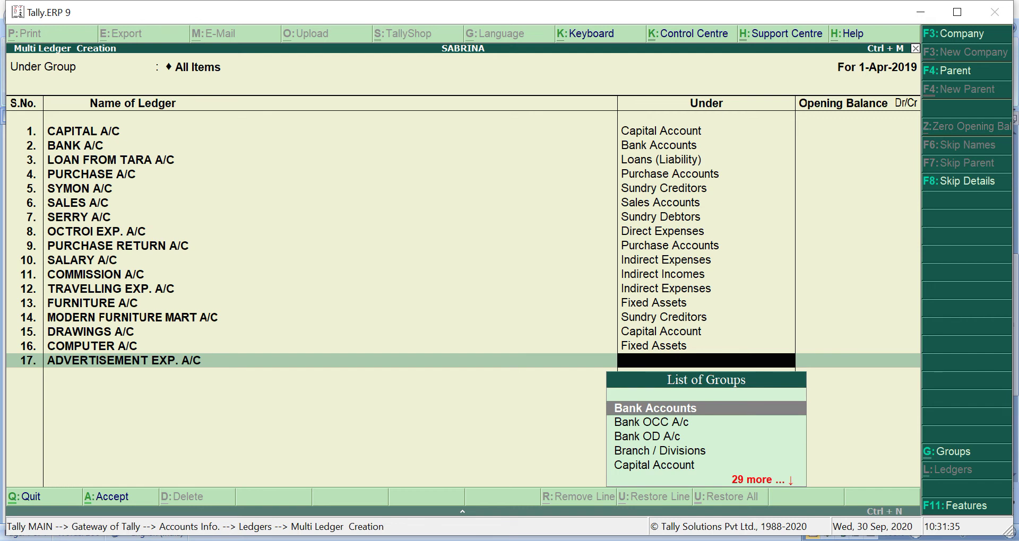
# Place ADVERTISEMENT EXP. A/C under Indirect Expenses and leave its opening balance blank.
pyautogui.write('I')
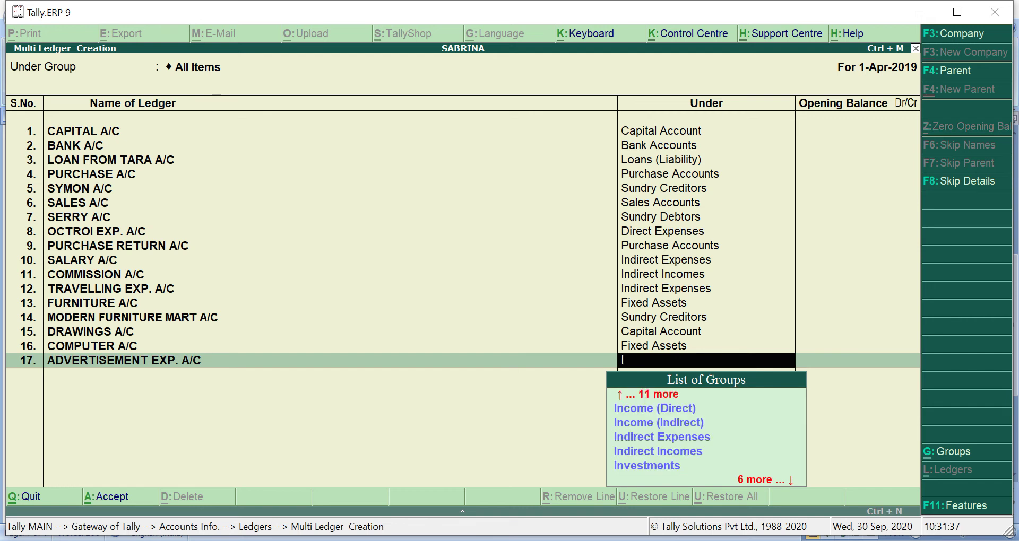
pyautogui.press('Down')
pyautogui.press('Down')
pyautogui.press('Down')
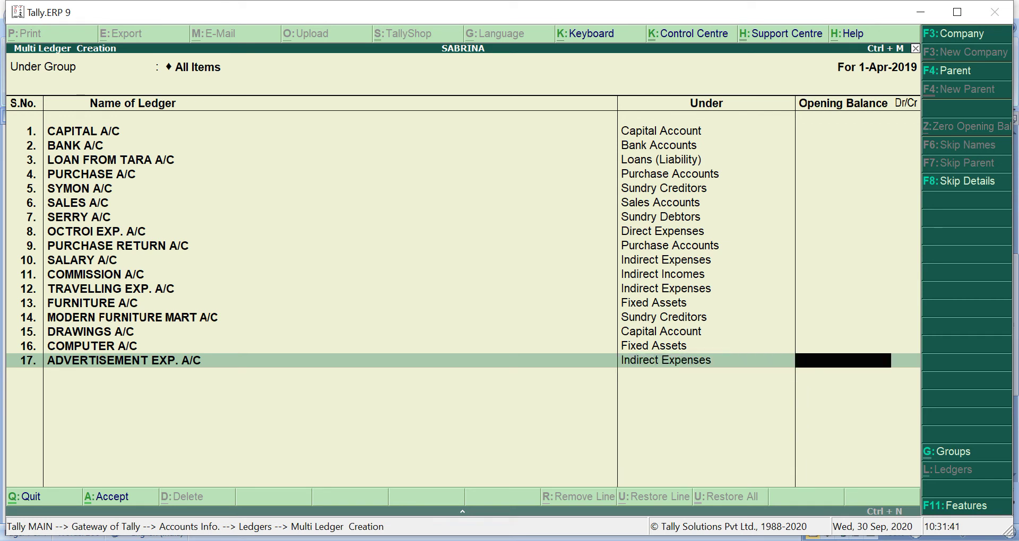
pyautogui.press('Return')
pyautogui.press('Return')
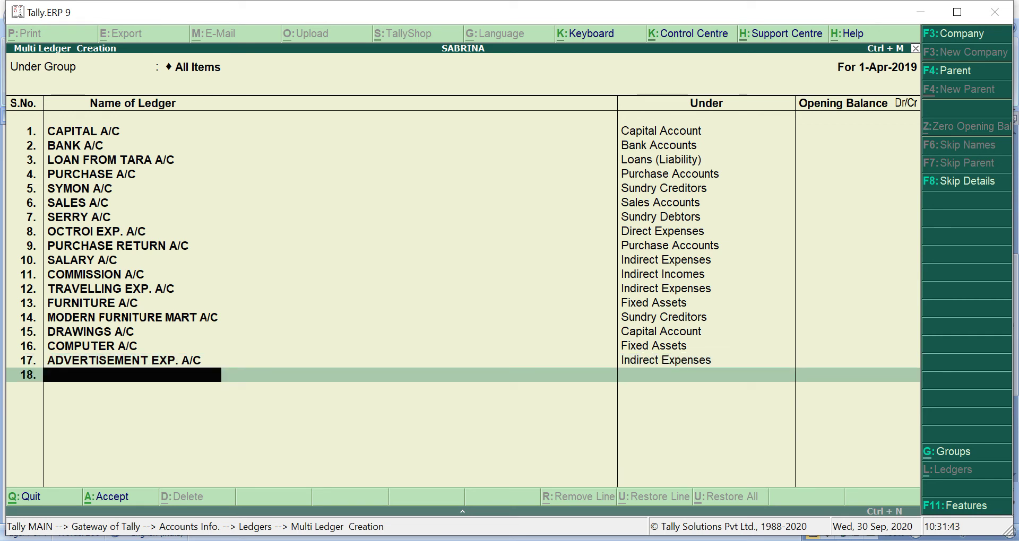
# Read transaction 21 in the Word exercise, dismissing the virus protection notification, and return to Tally.ERP 9.
pyautogui.hotkey('alt', 'Tab')
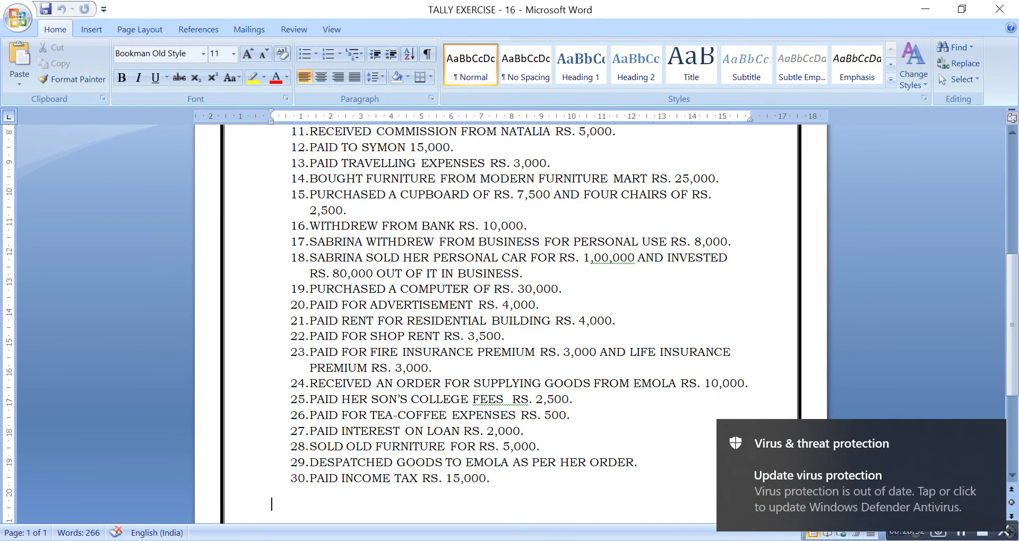
pyautogui.click(992, 433)
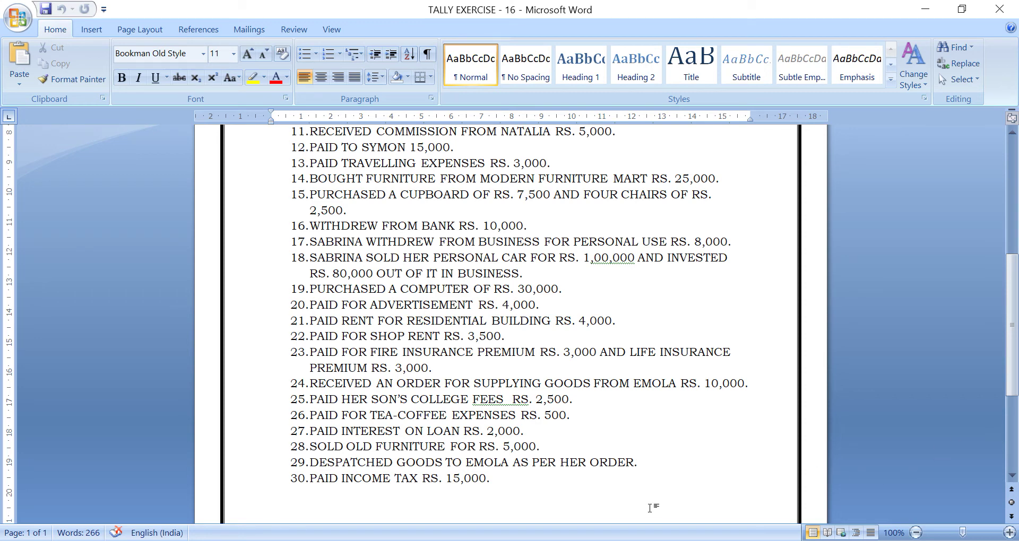
pyautogui.click(592, 540)
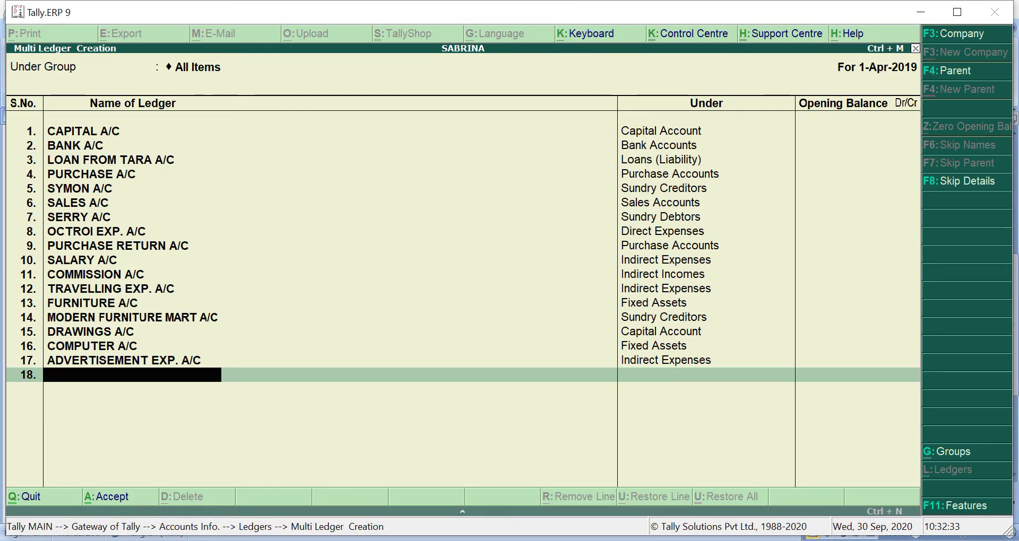
# Try to add a second DRAWINGS A/C under Capital Account as ledger 18, without an opening balance.
pyautogui.write('D')
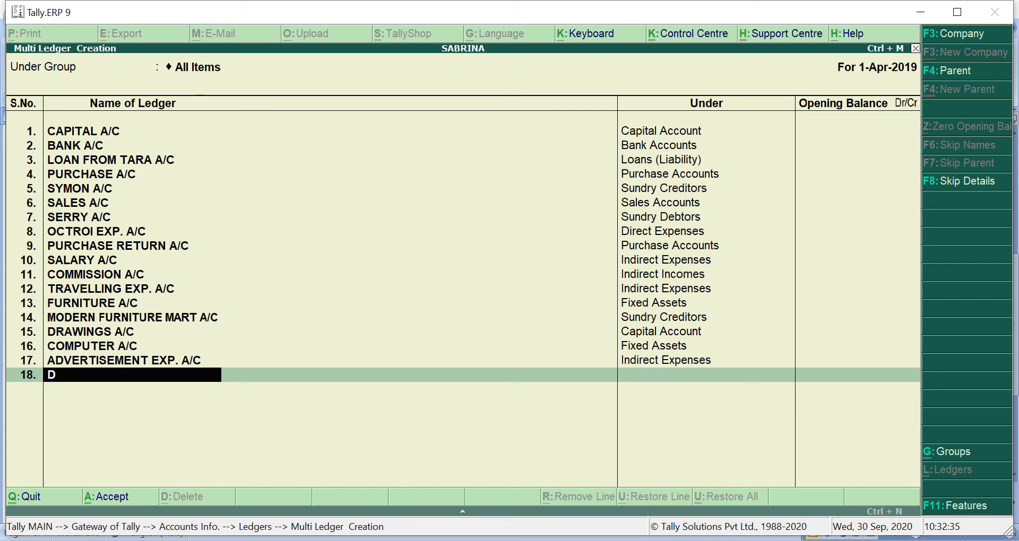
pyautogui.write('RAWINGS A/C')
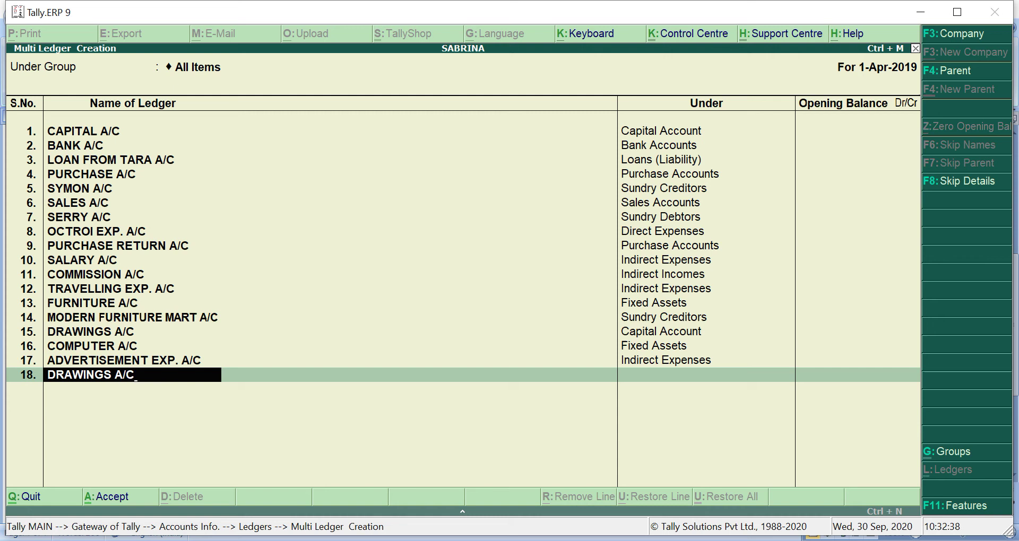
pyautogui.press('Return')
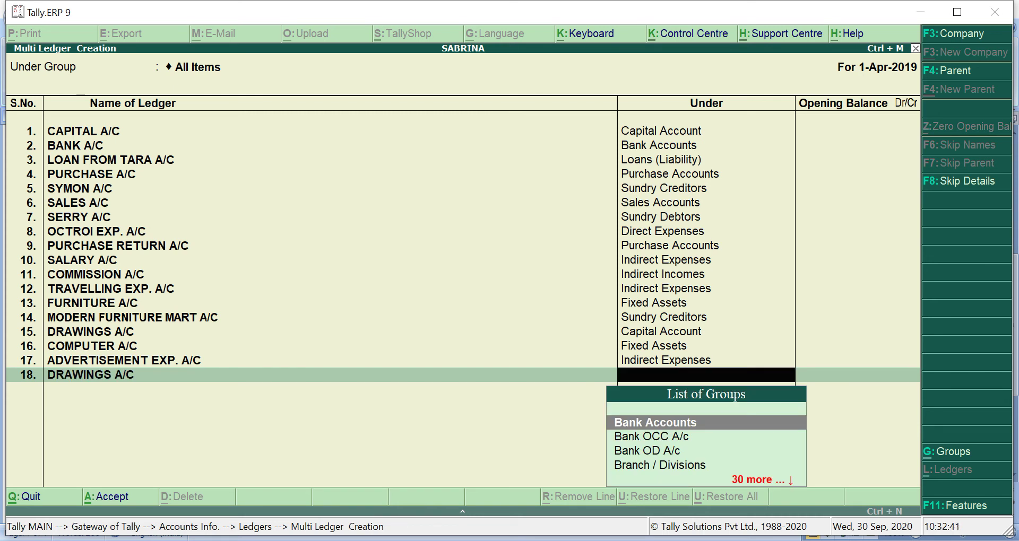
pyautogui.write('C')
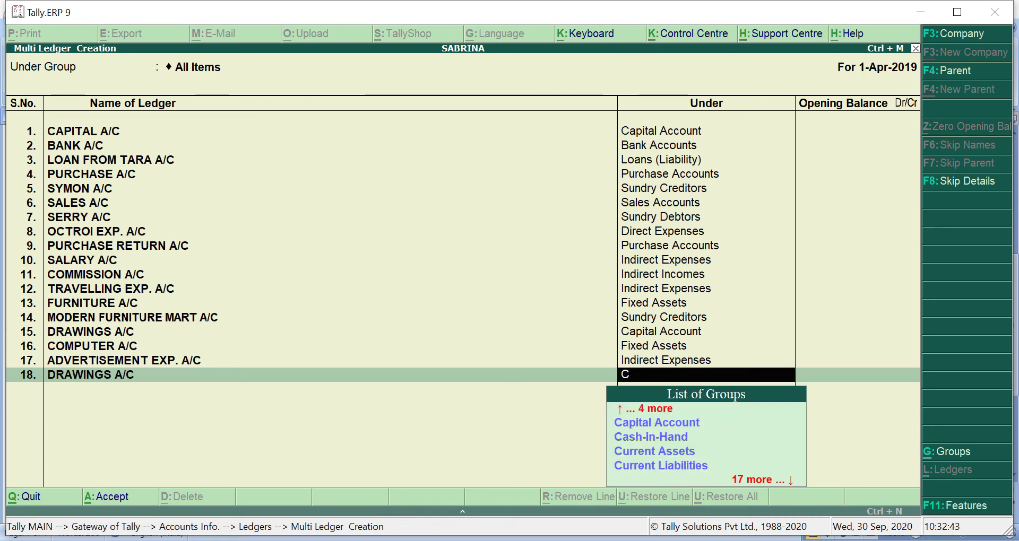
pyautogui.press('Return')
pyautogui.press('Down')
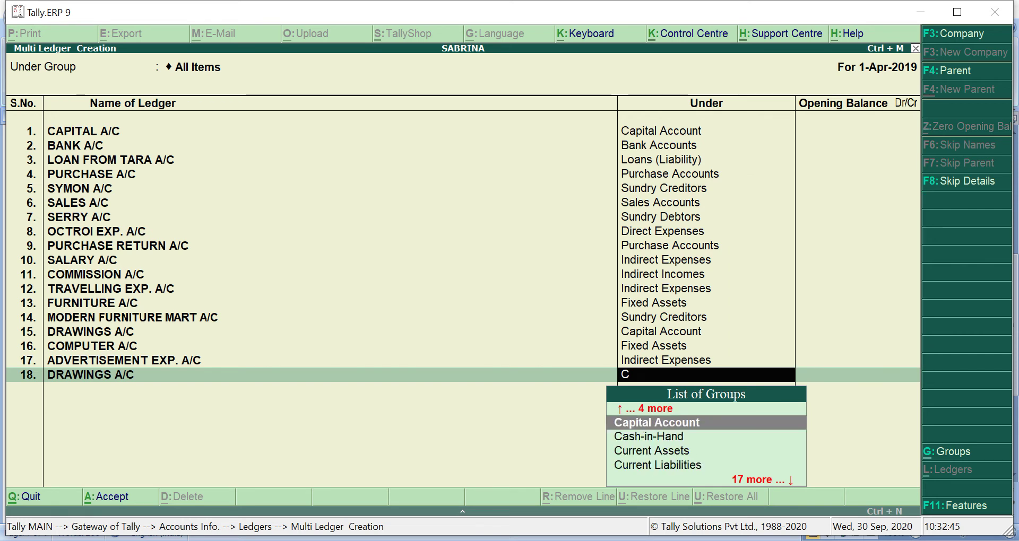
pyautogui.press('Return')
pyautogui.press('Return')
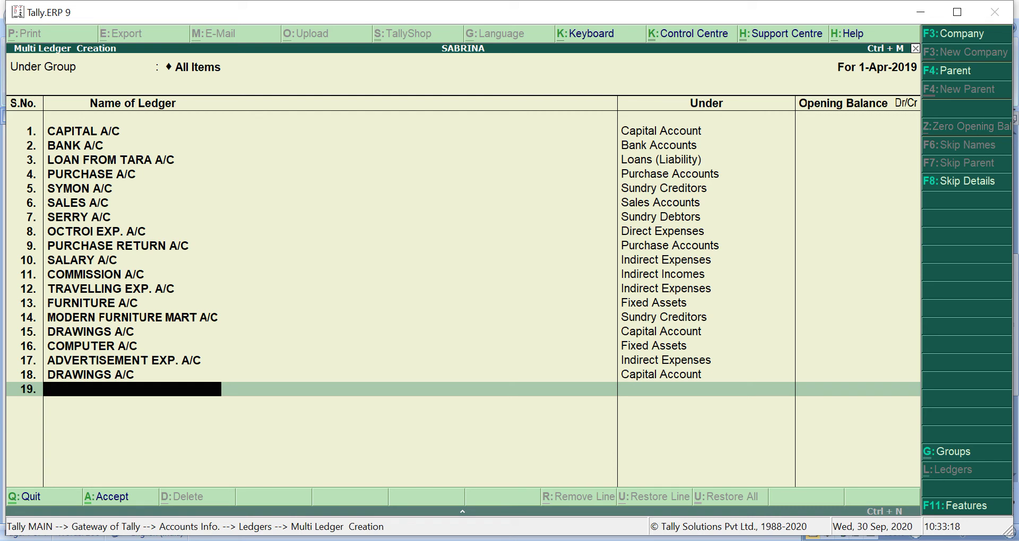
# Remove the duplicate DRAWINGS A/C entry from line 18 of the ledger list.
pyautogui.press('BackSpace')
pyautogui.press('BackSpace')
pyautogui.press('BackSpace')
pyautogui.press('BackSpace')
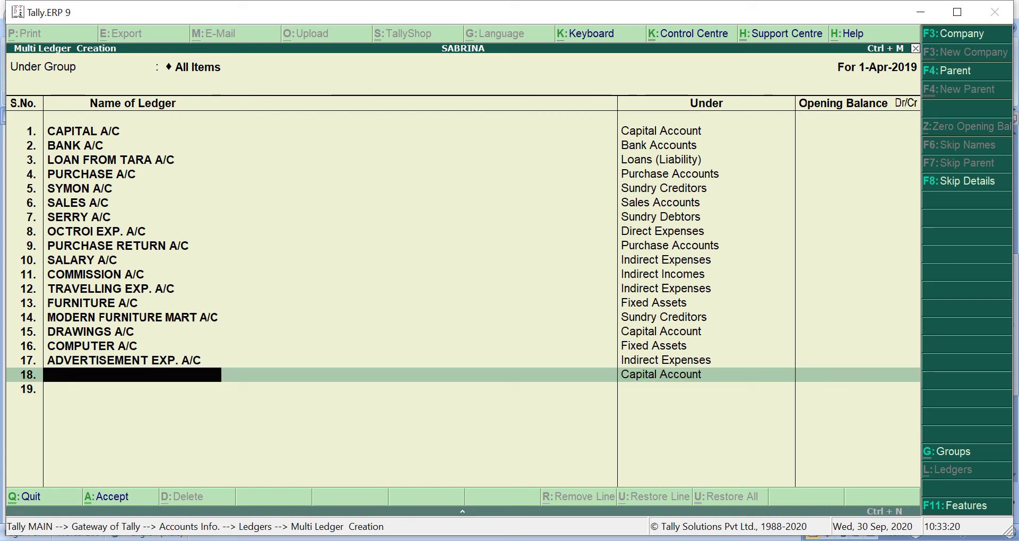
pyautogui.press('Return')
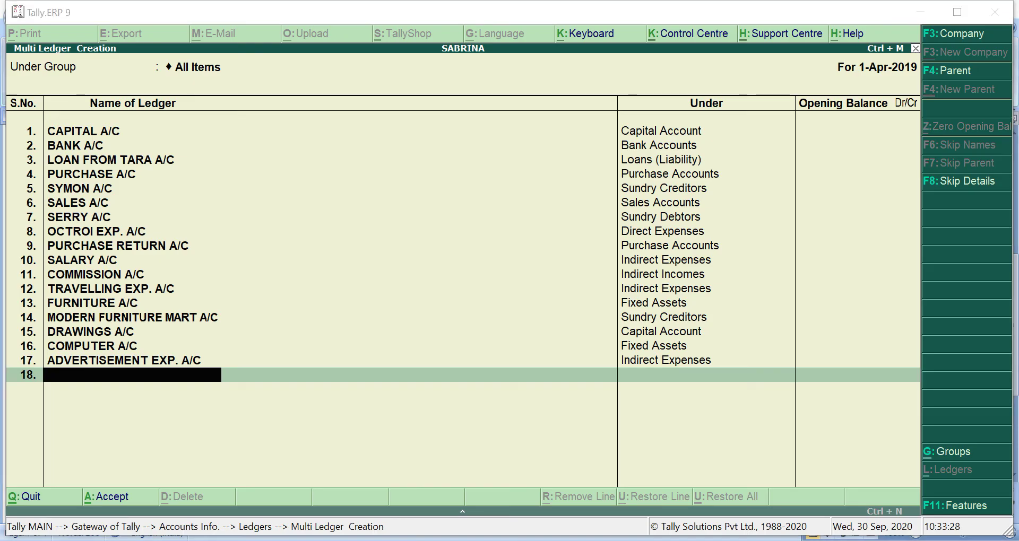
# Review transactions 21 and 22 in the Word exercise and enter SHOP RENT A/C as the name of ledger 18 in Tally.ERP 9.
pyautogui.hotkey('alt', 'Tab')
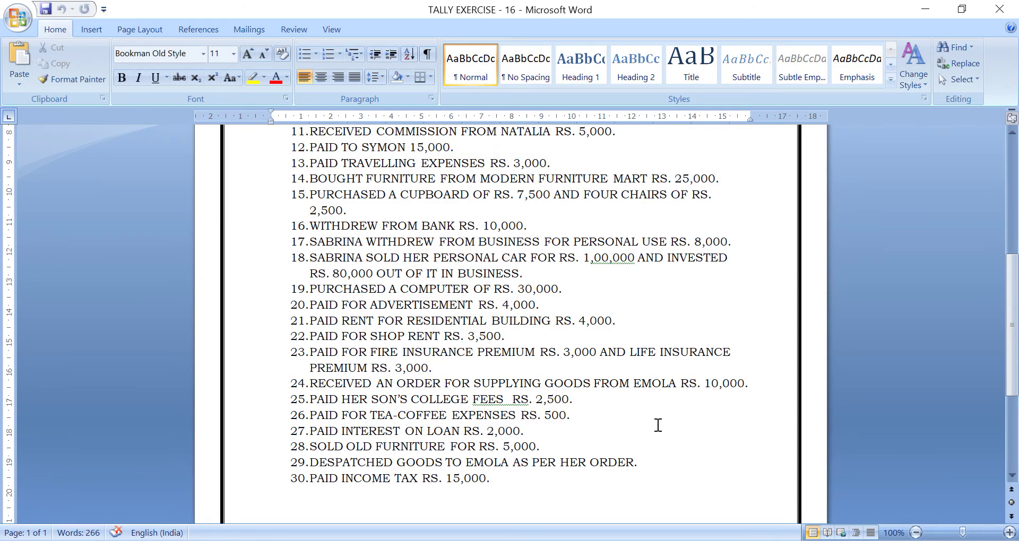
pyautogui.click(622, 318)
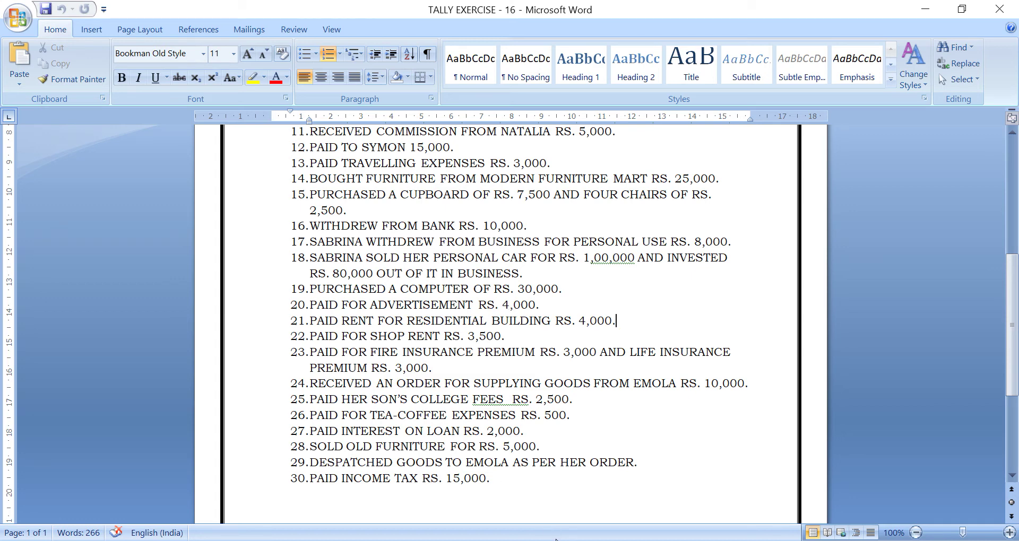
pyautogui.hotkey('alt', 'Tab')
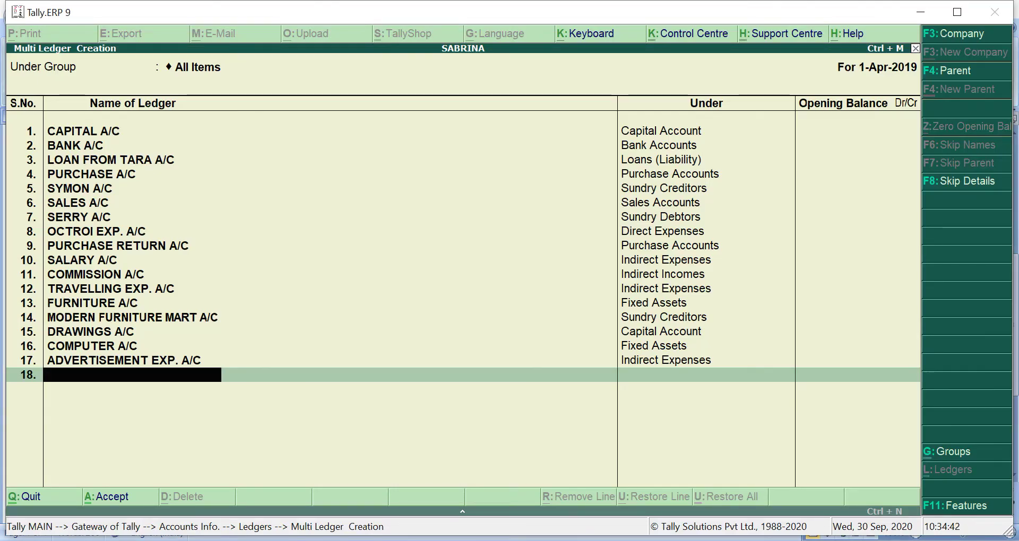
pyautogui.write('SHOP RENT A/C')
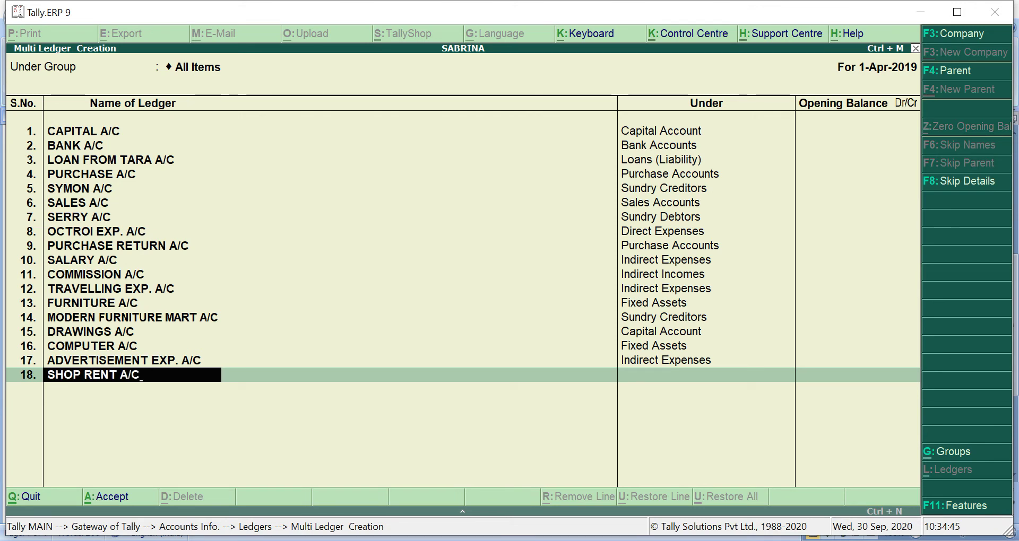
pyautogui.press('Return')
# Place SHOP RENT A/C under Indirect Expenses and leave its opening balance blank.
pyautogui.write('I')
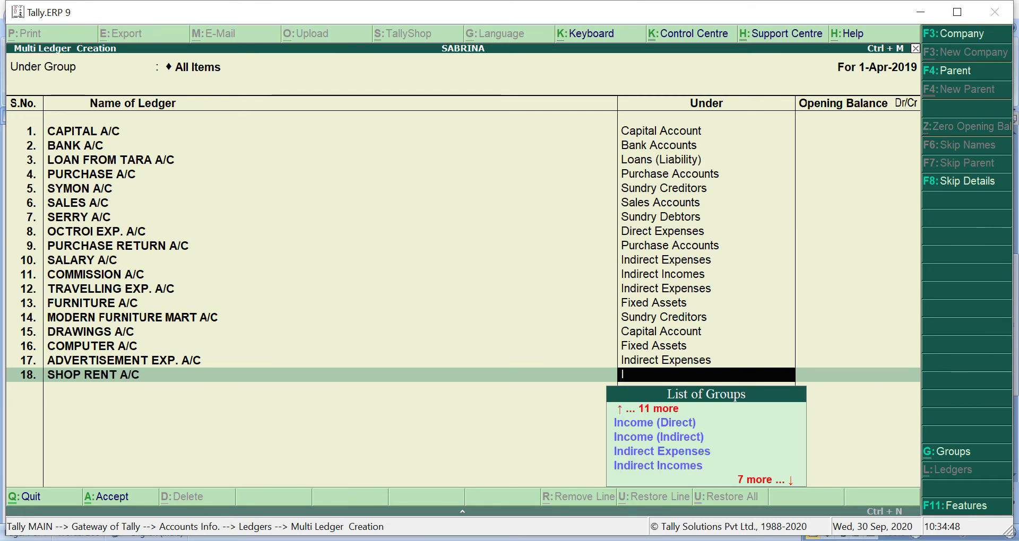
pyautogui.press('Down')
pyautogui.press('Down')
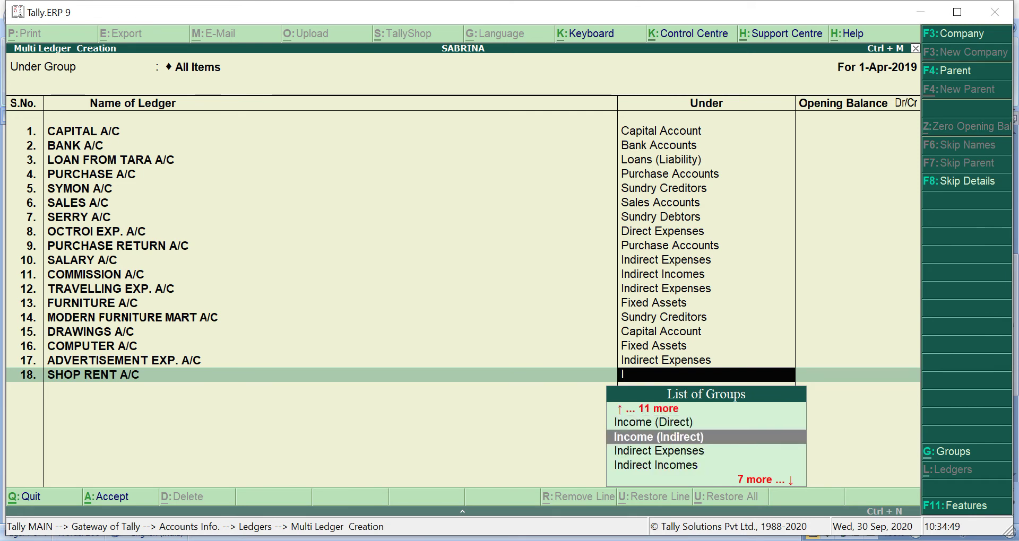
pyautogui.press('Down')
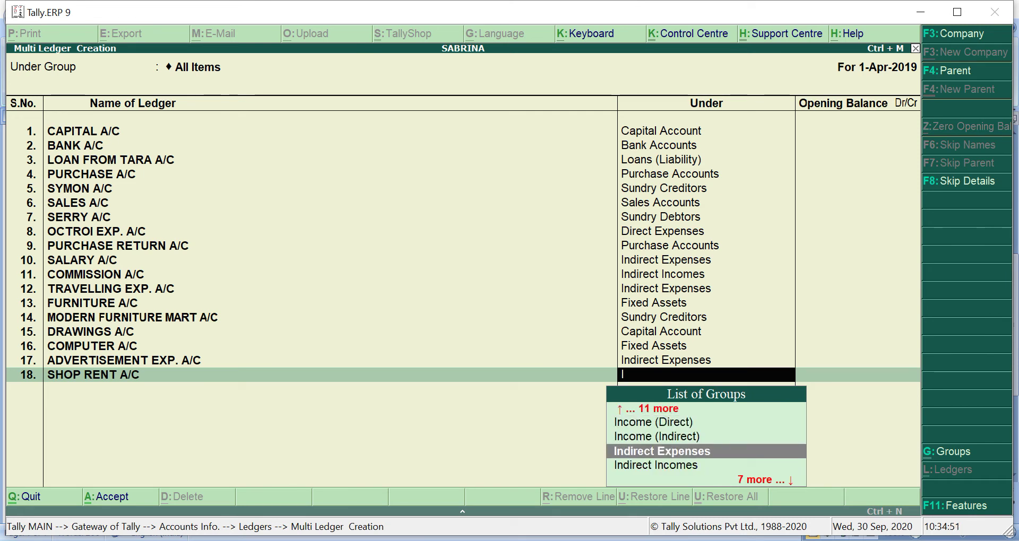
pyautogui.press('Return')
pyautogui.press('Return')
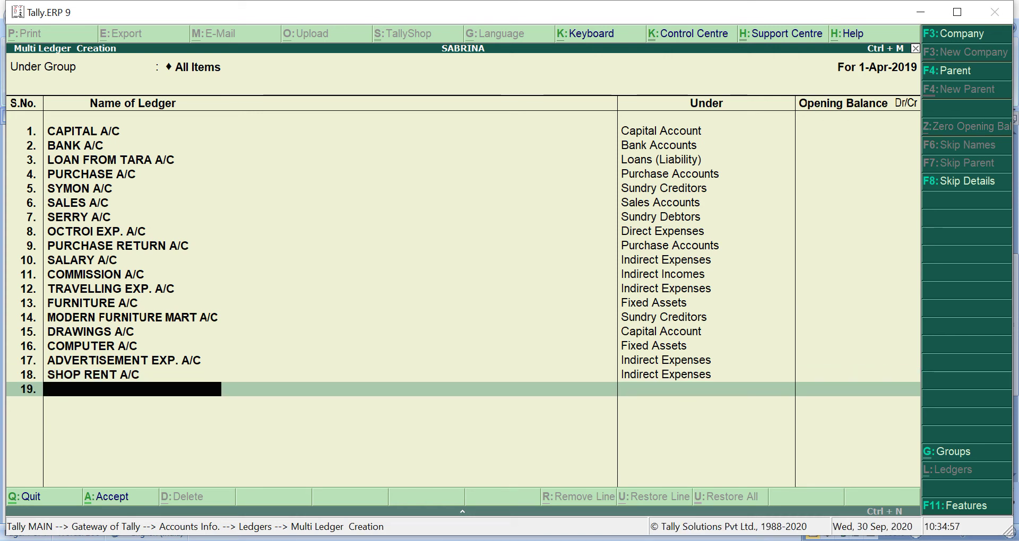
# Check transaction 23 in the Word exercise and enter FIRE INSURANCE PREMIUM A/C as the name of ledger 19 in Tally.ERP 9.
pyautogui.hotkey('alt', 'Tab')
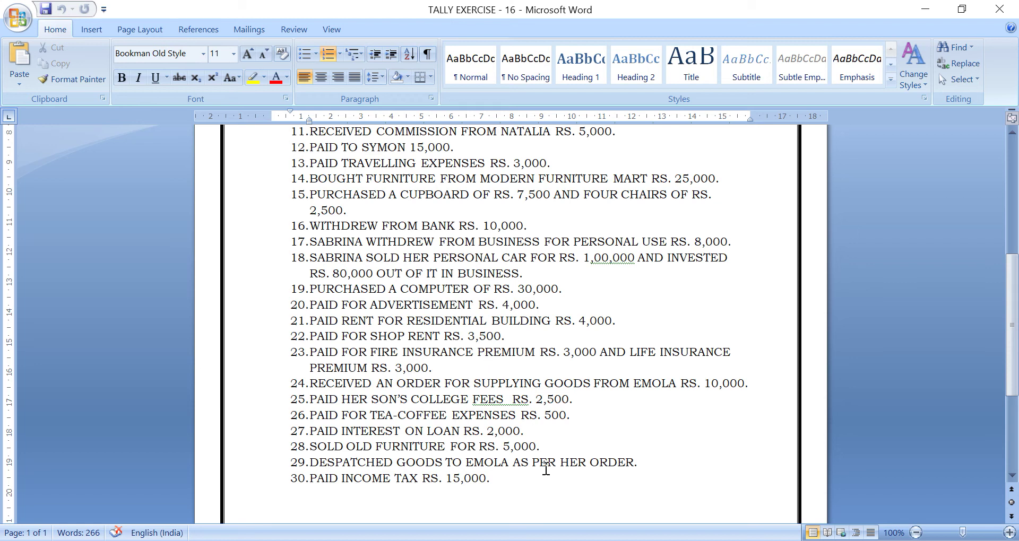
pyautogui.click(576, 537)
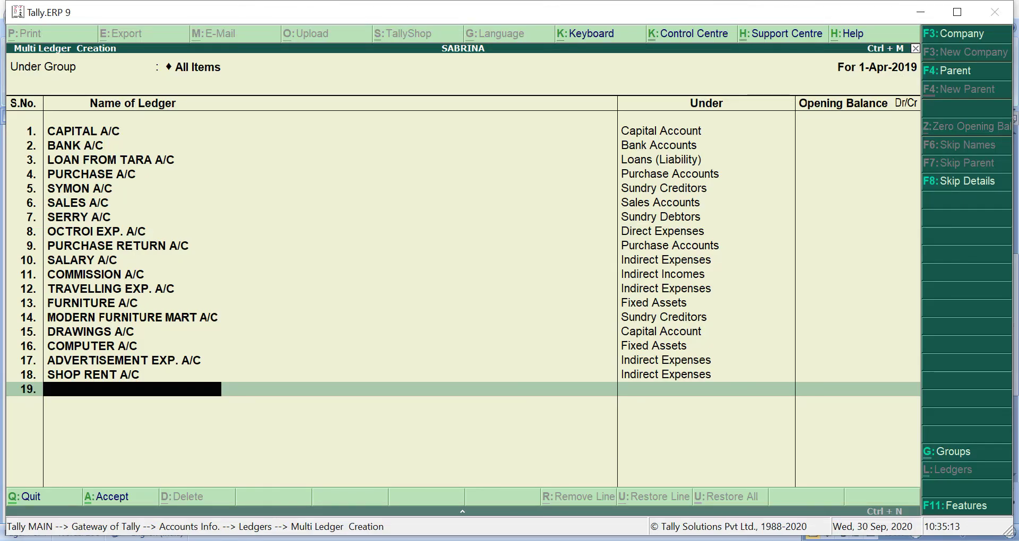
pyautogui.write('FIRE IN')
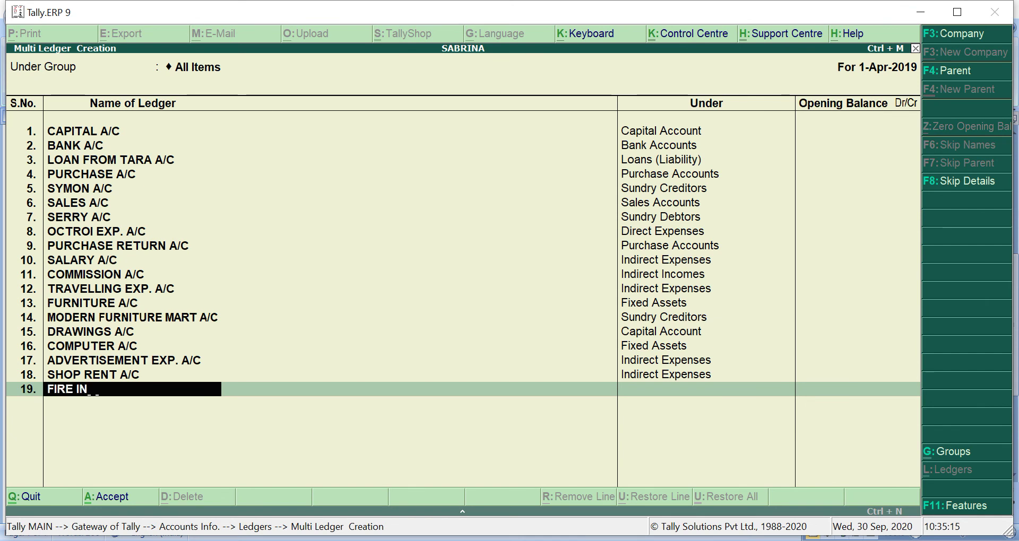
pyautogui.write('SURANCE PRE')
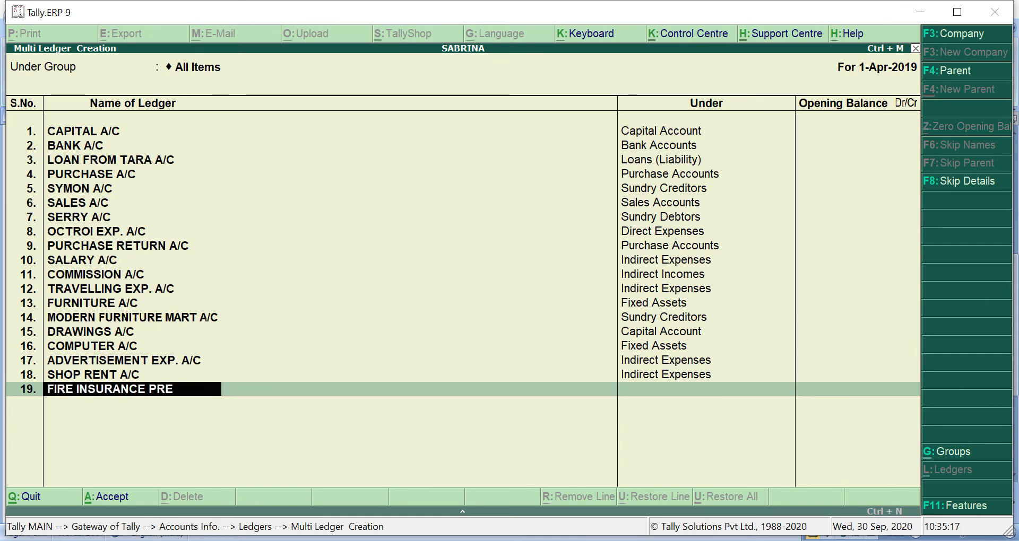
pyautogui.write('MIUM A/C')
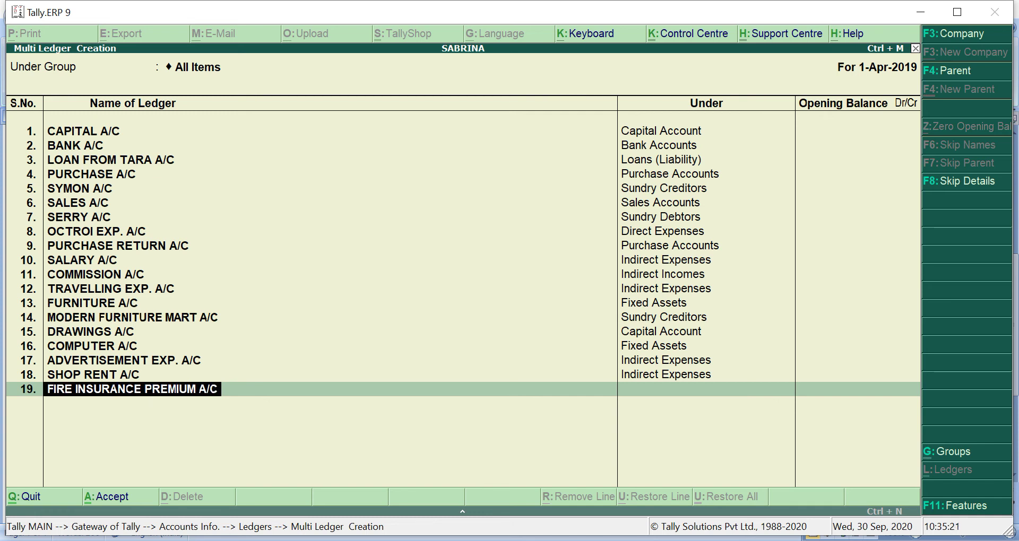
pyautogui.press('Return')
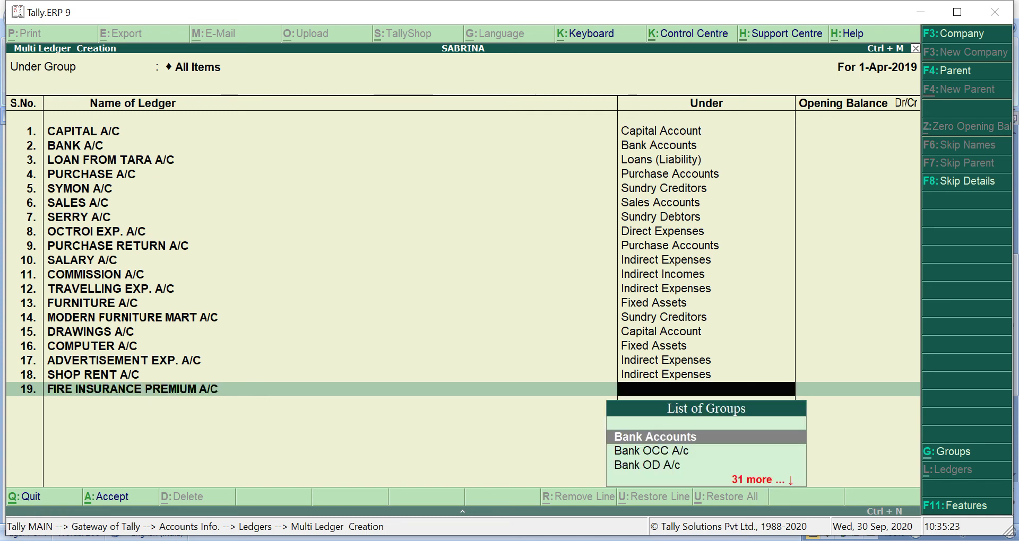
# Place FIRE INSURANCE PREMIUM A/C under Indirect Expenses and leave its opening balance blank.
pyautogui.write('I')
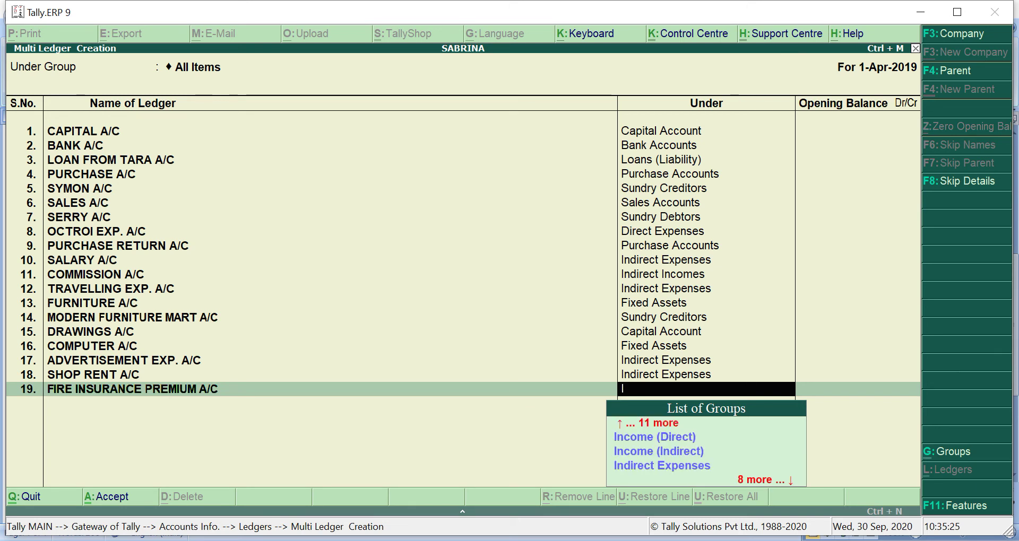
pyautogui.press('Down')
pyautogui.press('Down')
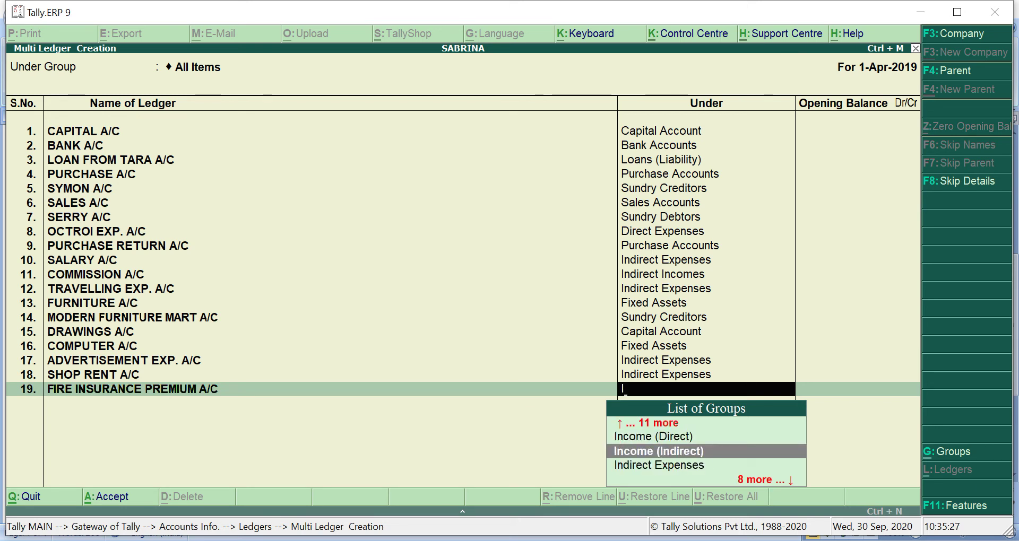
pyautogui.press('Down')
pyautogui.press('Return')
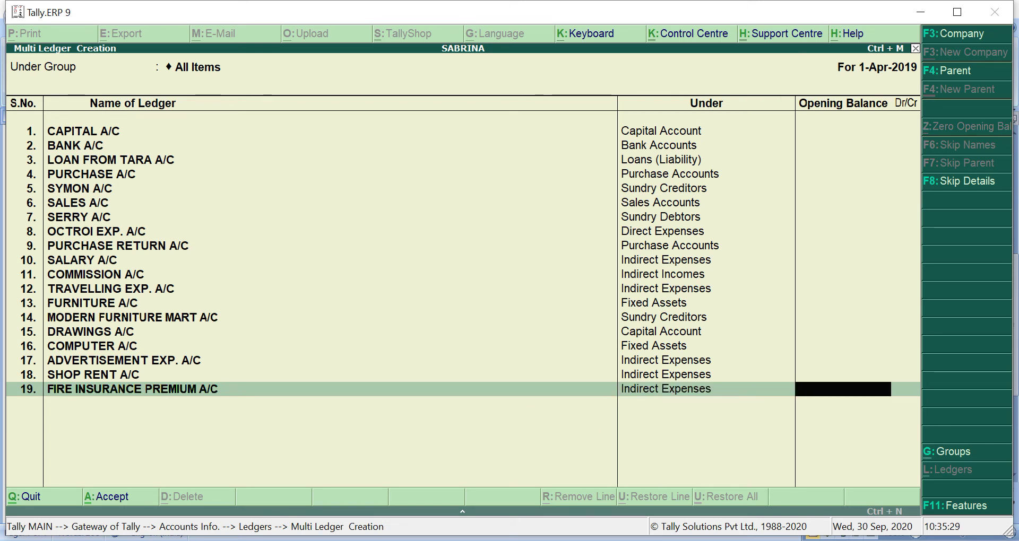
pyautogui.press('Return')
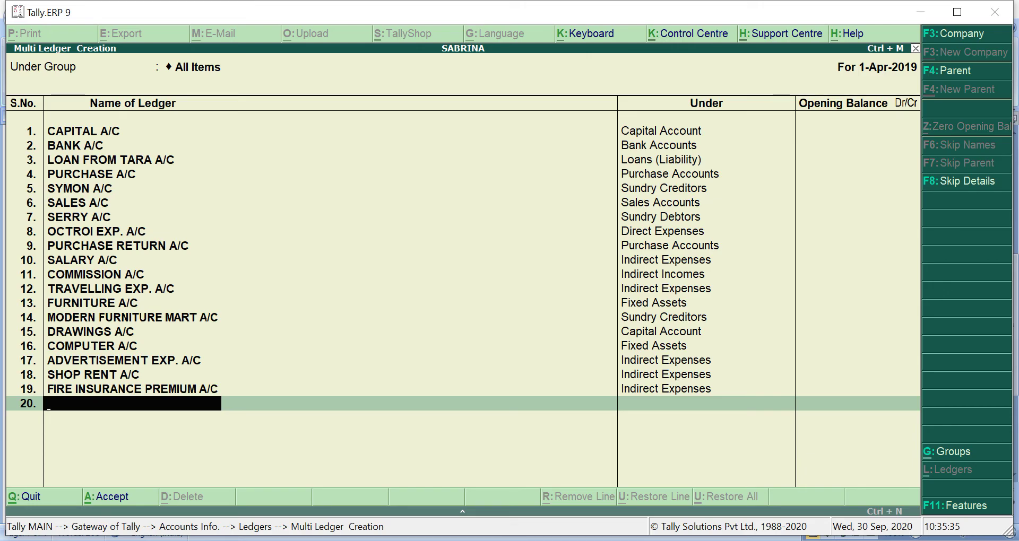
# Review transactions 24 to 26 in the Word exercise and enter SUNDRY EXP. A/C as the name of ledger 20 in Tally.ERP 9.
pyautogui.hotkey('alt', 'Tab')
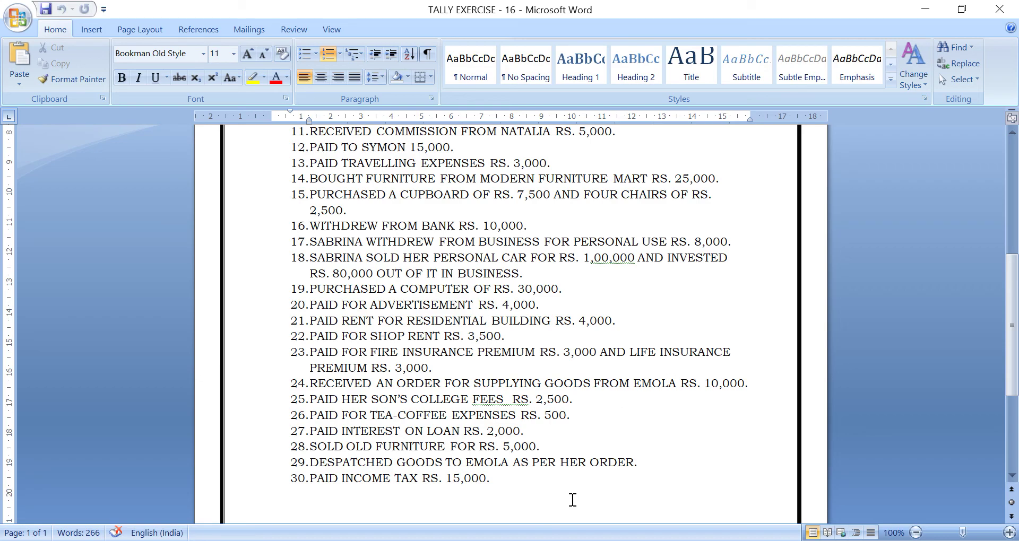
pyautogui.hotkey('alt', 'Tab')
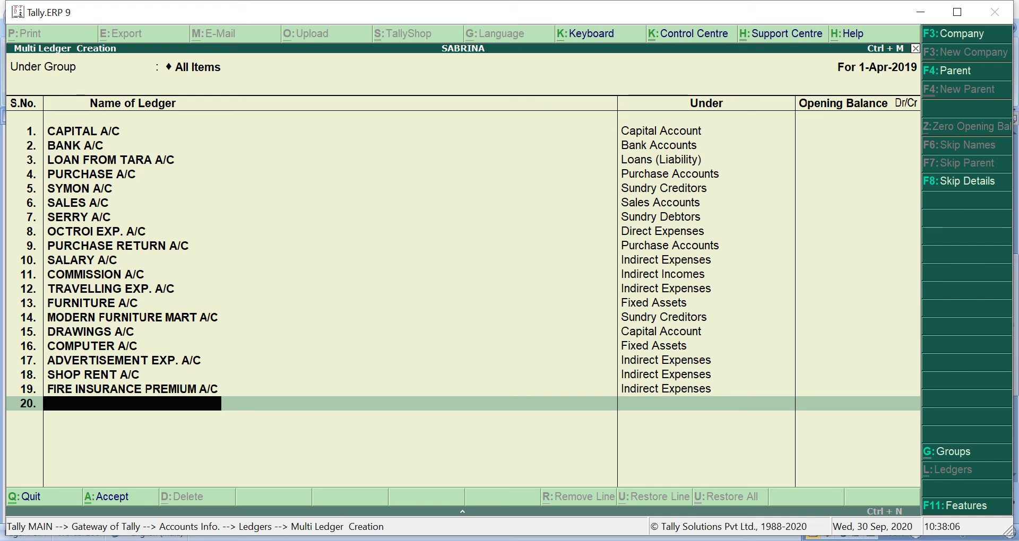
pyautogui.write('SUNDRY E')
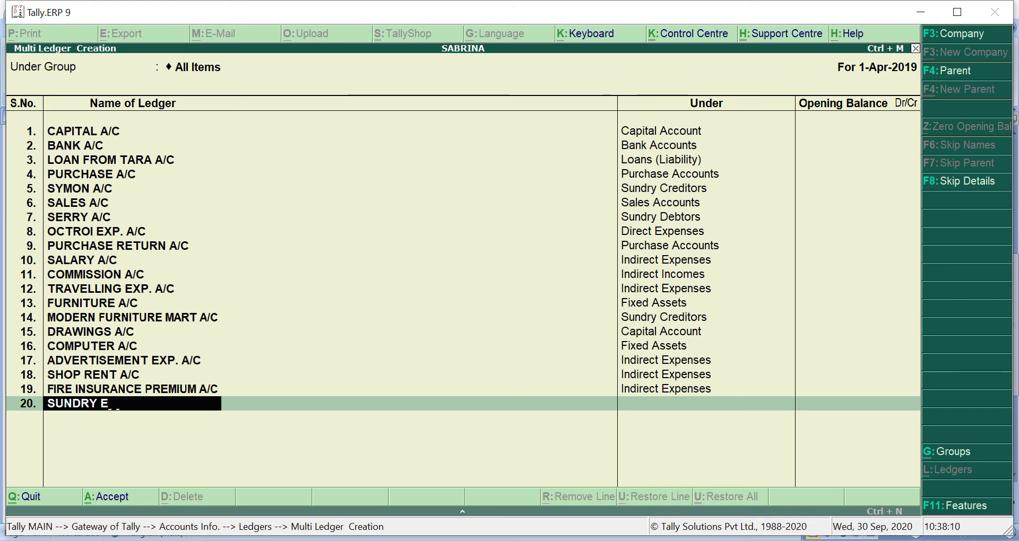
pyautogui.write('XP. A/C')
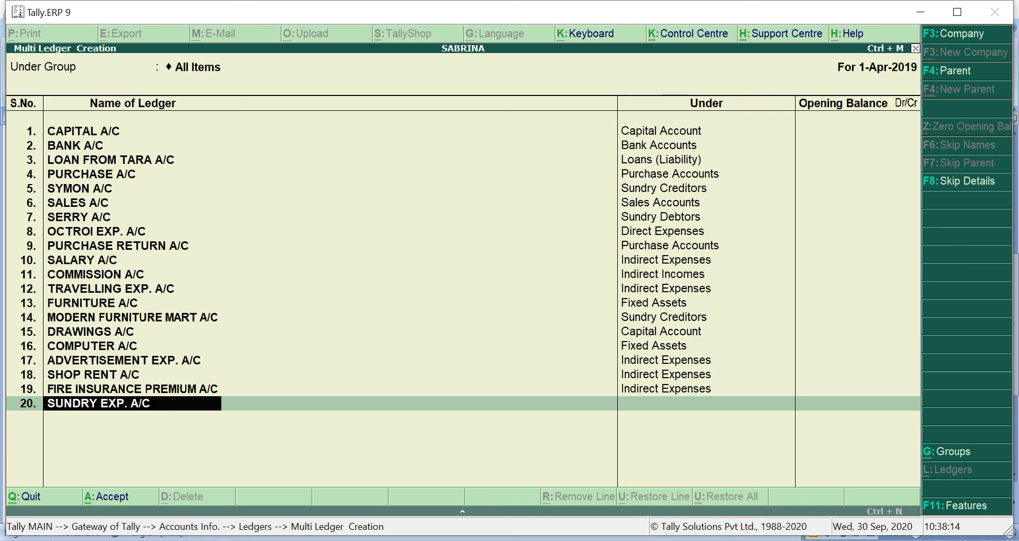
pyautogui.press('Return')
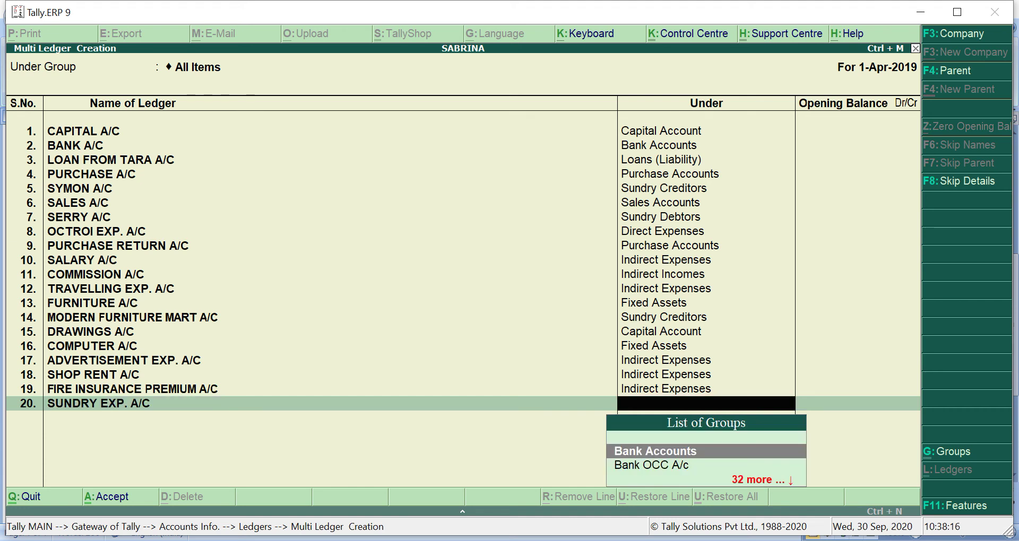
# Place SUNDRY EXP. A/C under Indirect Expenses and leave its opening balance blank.
pyautogui.write('I')
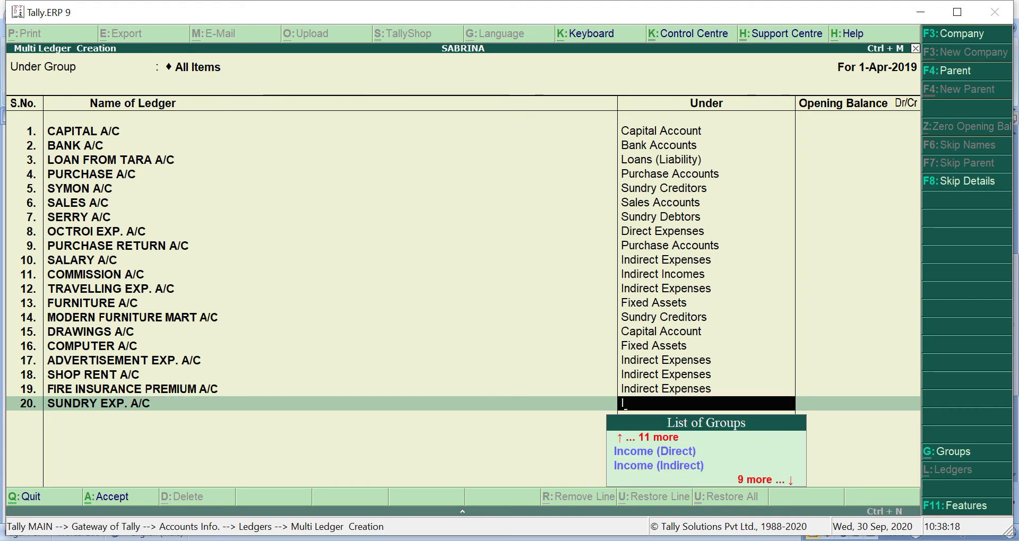
pyautogui.press('Down')
pyautogui.press('Down')
pyautogui.press('Down')
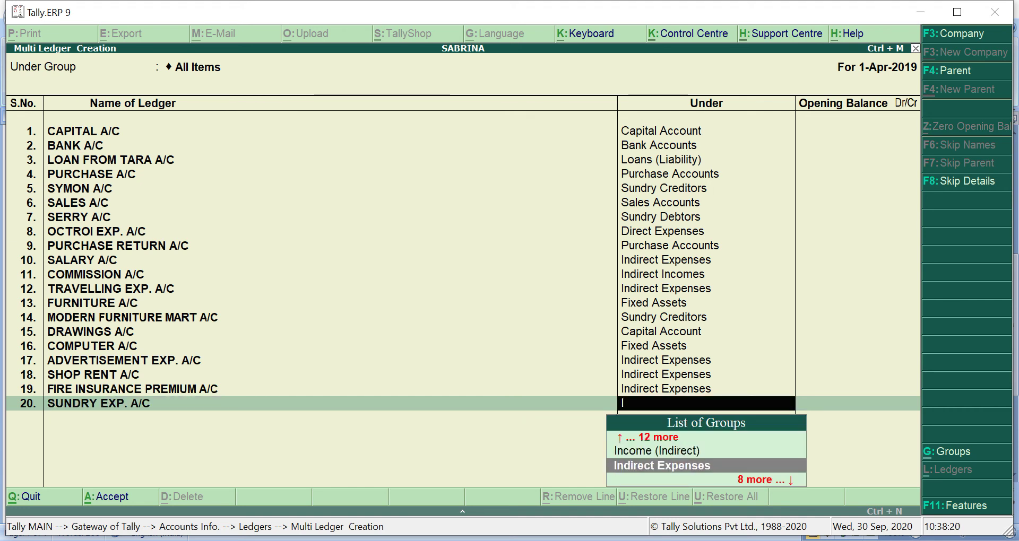
pyautogui.press('Return')
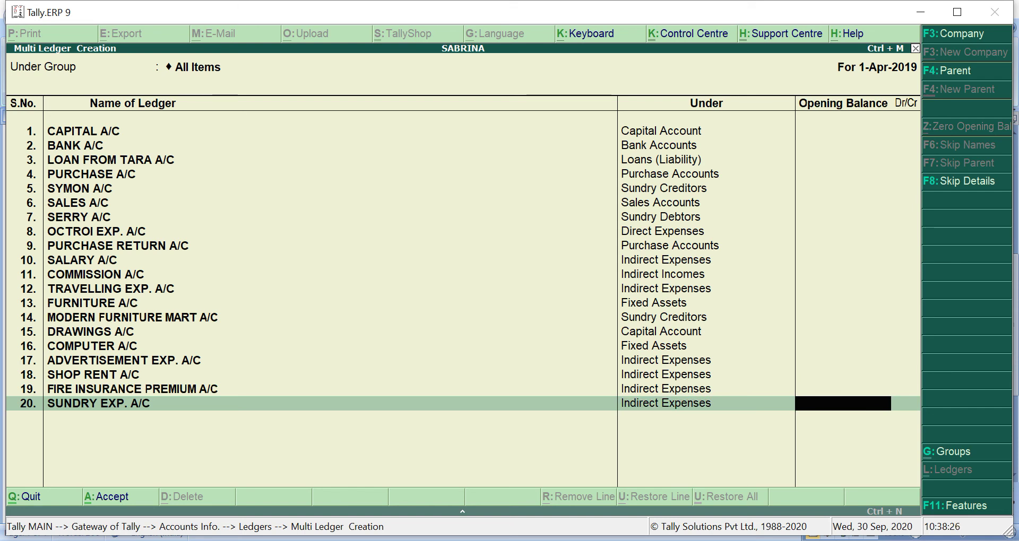
pyautogui.press('Return')
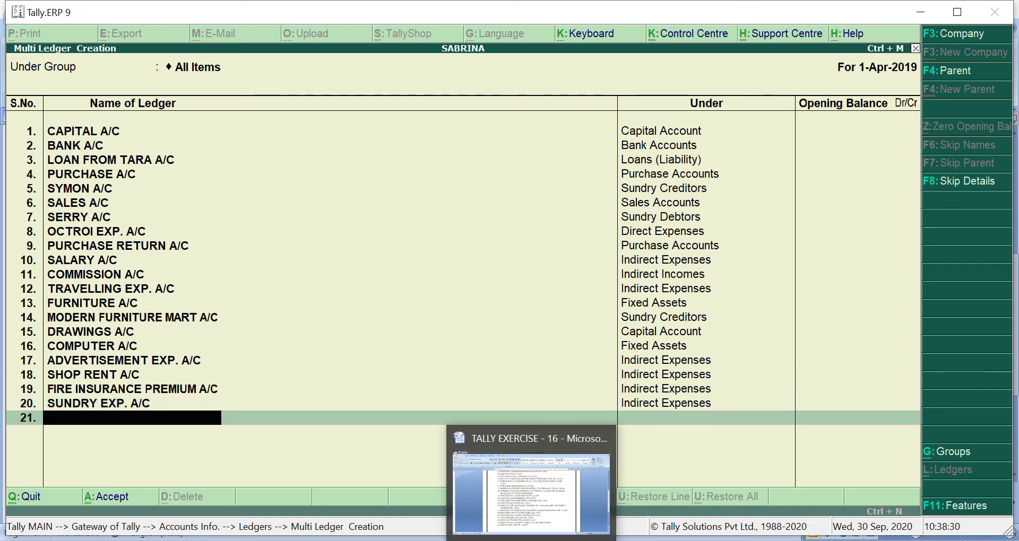
# Check transaction 27 in the Word exercise and enter INTEREST ON LOAN A/C as the name of ledger 21 in Tally.ERP 9.
pyautogui.click(532, 540)
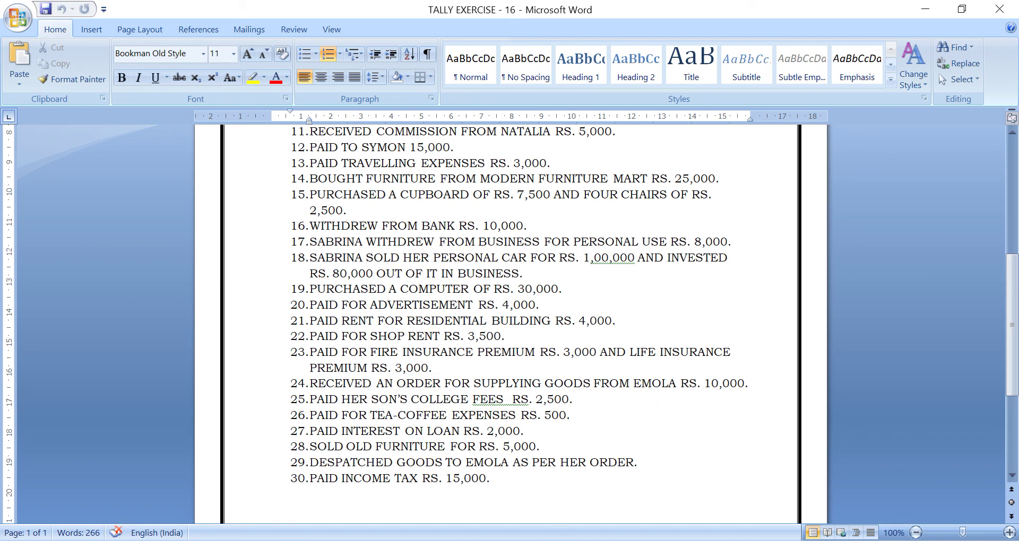
pyautogui.click(554, 540)
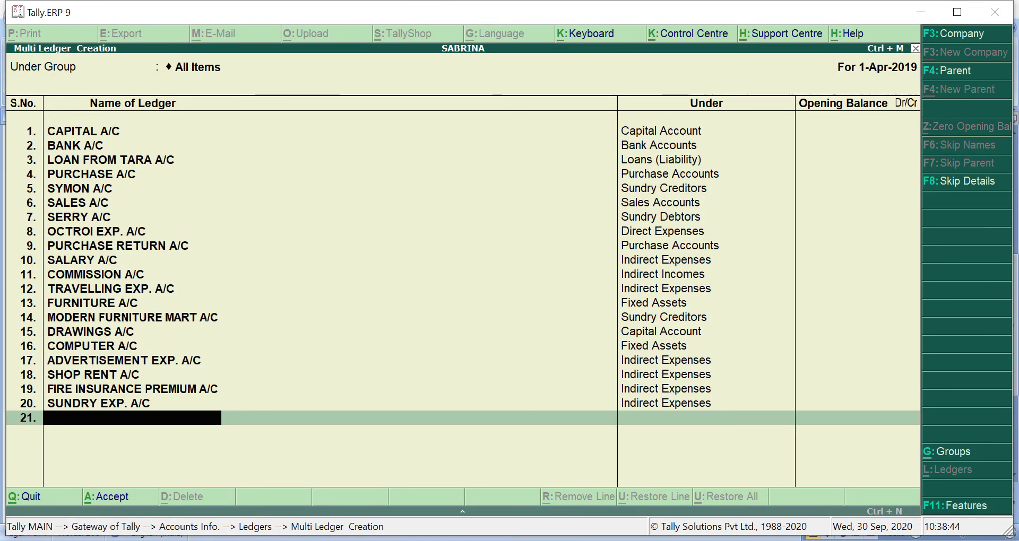
pyautogui.write('INTEREST')
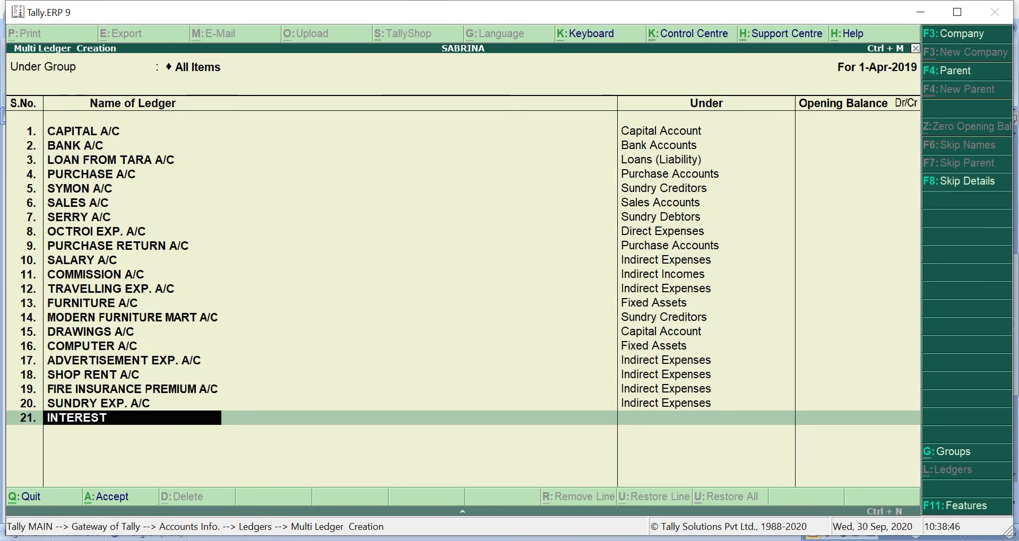
pyautogui.write(' ON LOAN A/C')
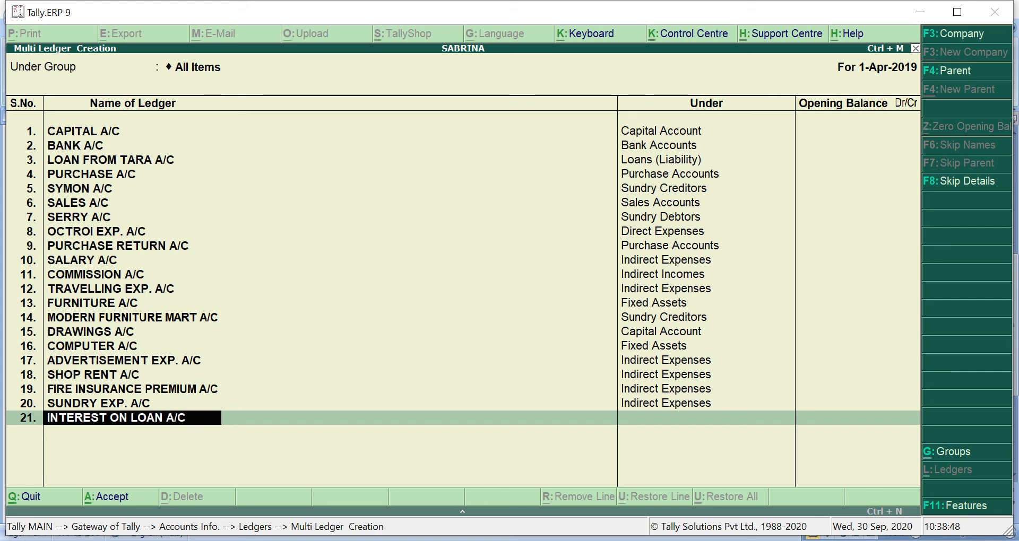
pyautogui.press('Return')
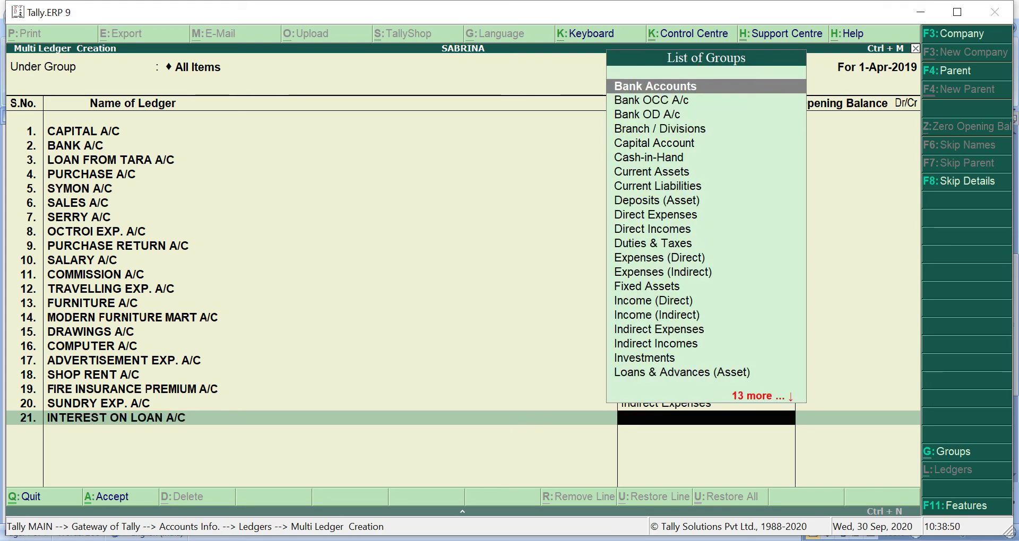
# Place INTEREST ON LOAN A/C under Indirect Expenses and leave its opening balance blank.
pyautogui.write('I')
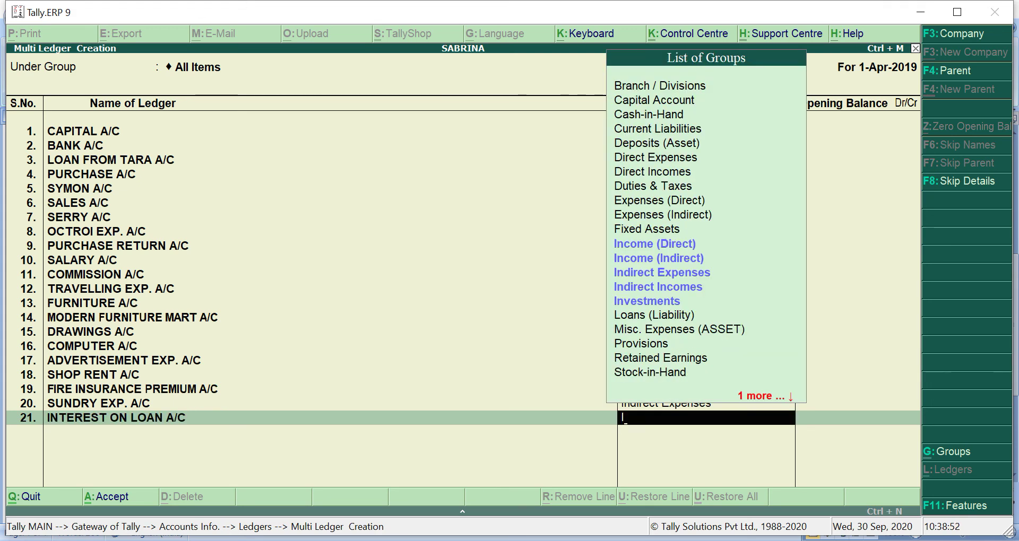
pyautogui.press('Down')
pyautogui.press('Down')
pyautogui.press('Down')
pyautogui.press('Return')
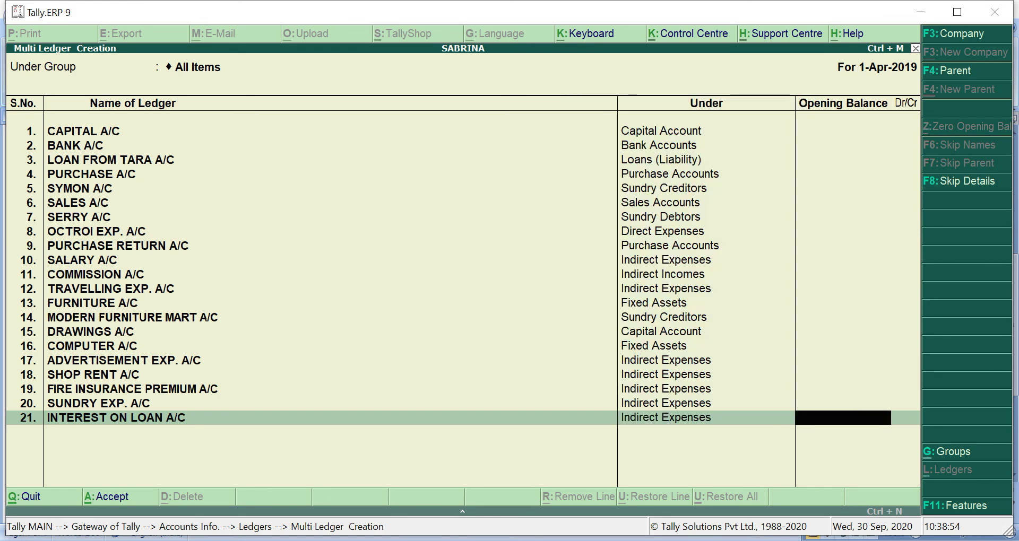
pyautogui.press('Return')
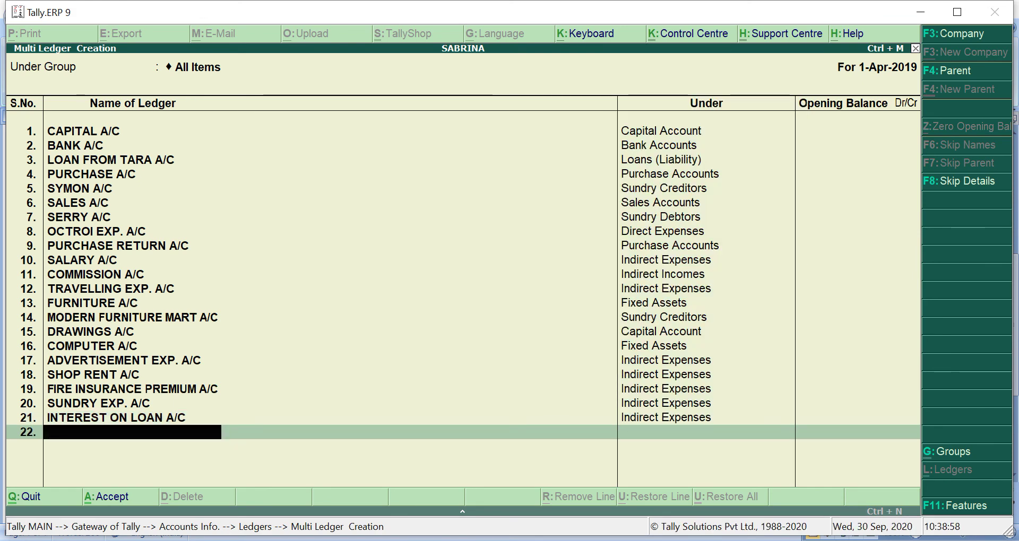
# Review transactions 28 and 29 in the Word exercise and name ledger 22 in Tally.ERP 9 after the customer in transaction 29, ending in A/C.
pyautogui.hotkey('alt', 'Tab')
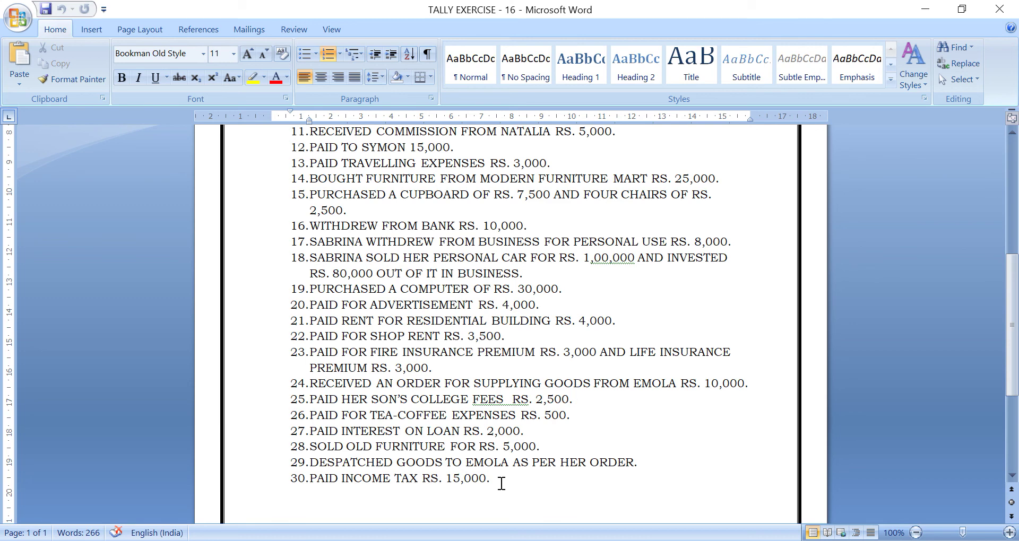
pyautogui.hotkey('alt', 'Tab')
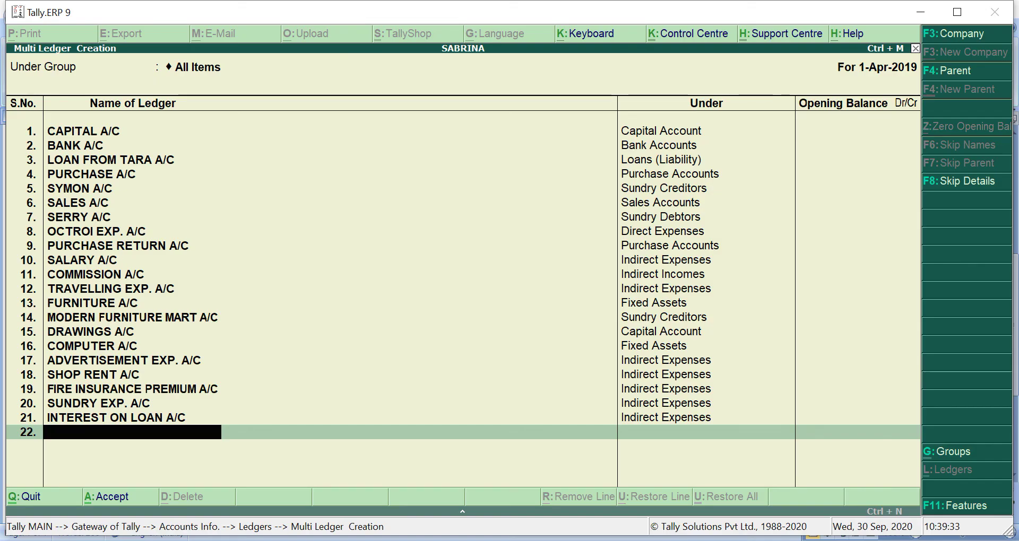
pyautogui.write('EMOLA A/C')
pyautogui.press('Return')
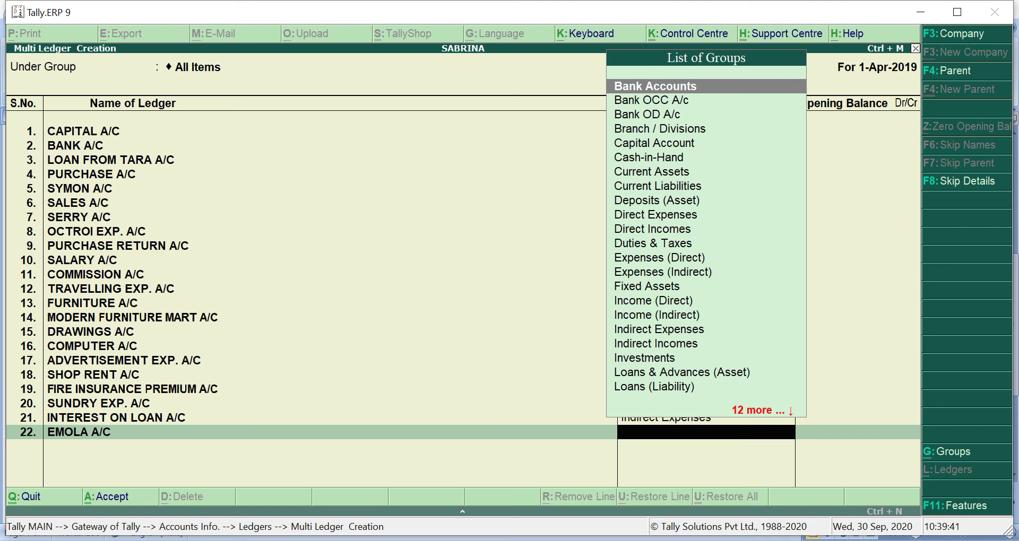
# Recheck the exercise in Word, then place ledger 22 under Sundry Debtors in Tally.ERP 9 with a blank opening balance.
pyautogui.hotkey('alt', 'Tab')
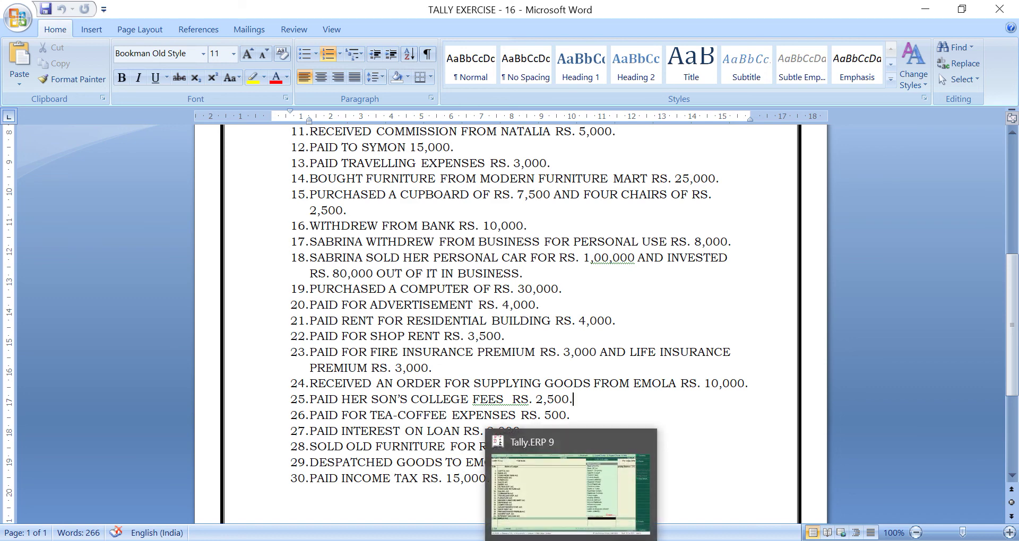
pyautogui.click(572, 540)
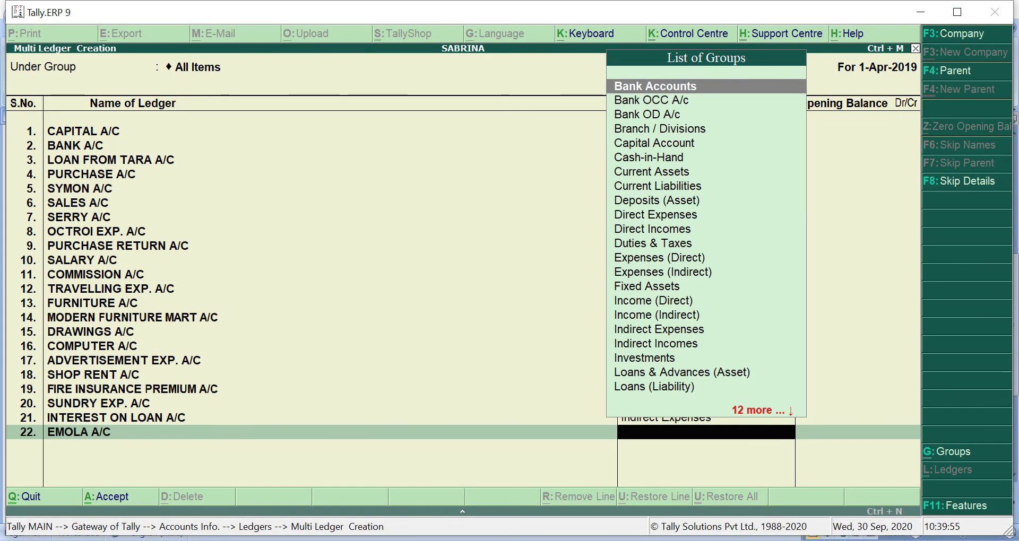
pyautogui.write('S')
pyautogui.press('Down')
pyautogui.press('Down')
pyautogui.press('Down')
pyautogui.press('Down')
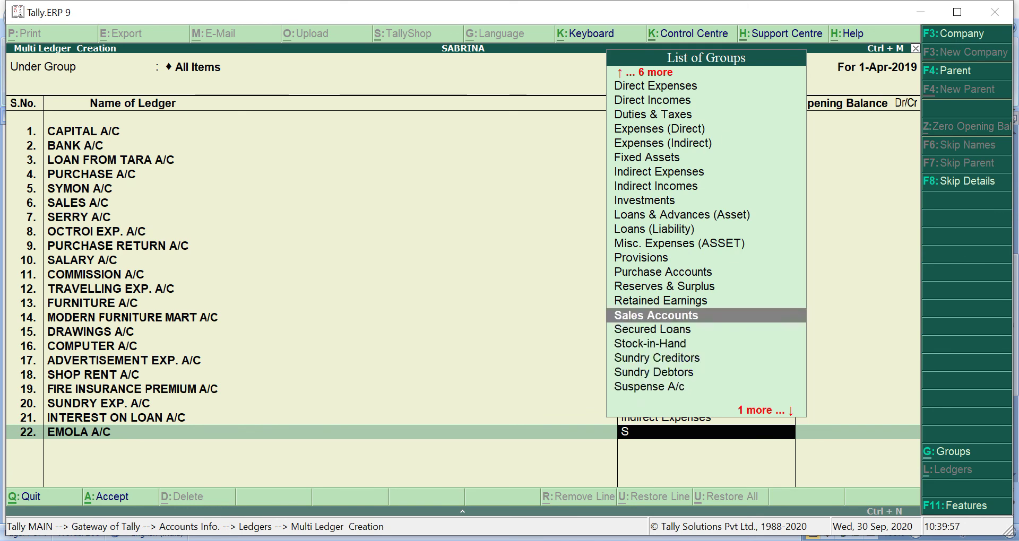
pyautogui.press('Down')
pyautogui.press('Return')
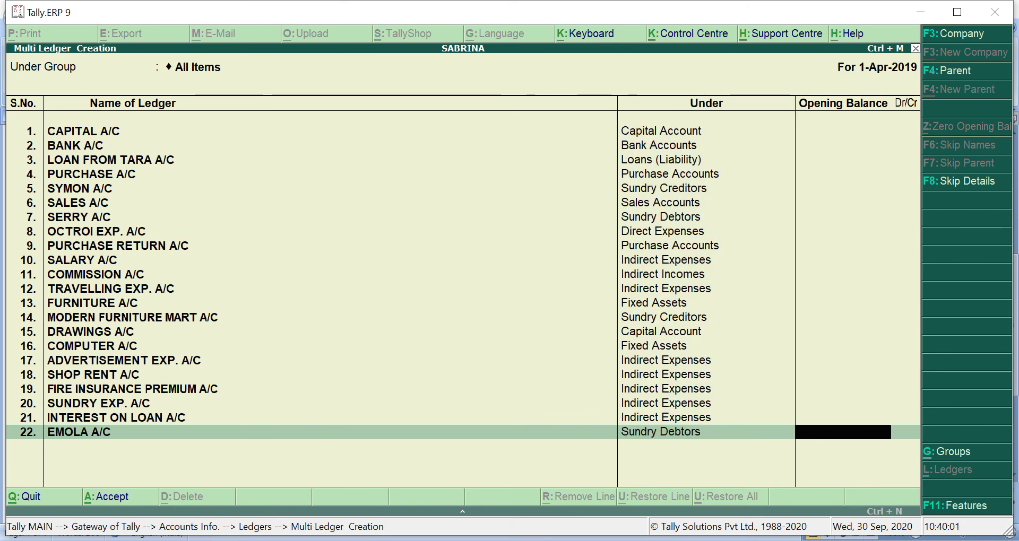
pyautogui.press('Return')
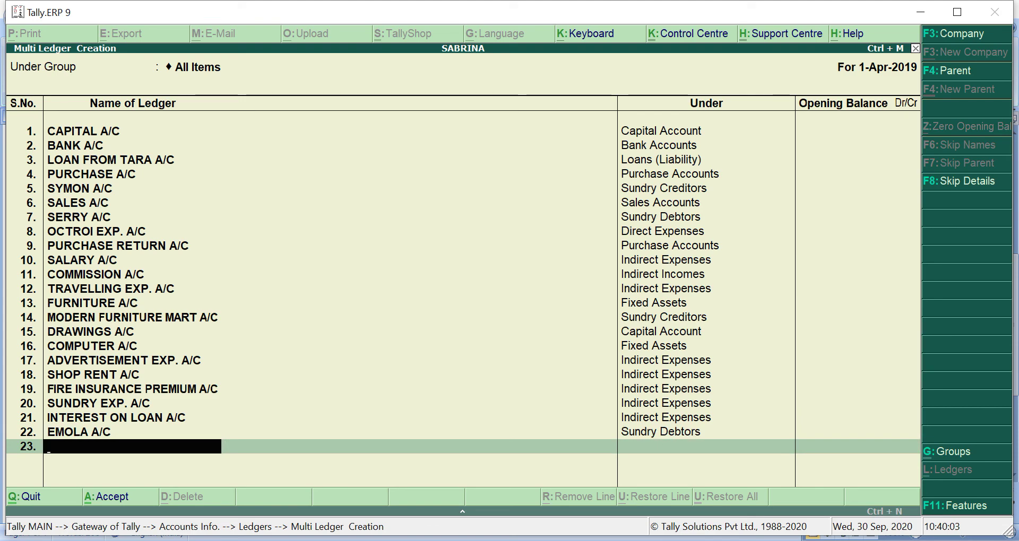
# Check transaction 30 in the Word exercise and save the completed multiple ledger list in Tally.ERP 9.
pyautogui.hotkey('alt', 'Tab')
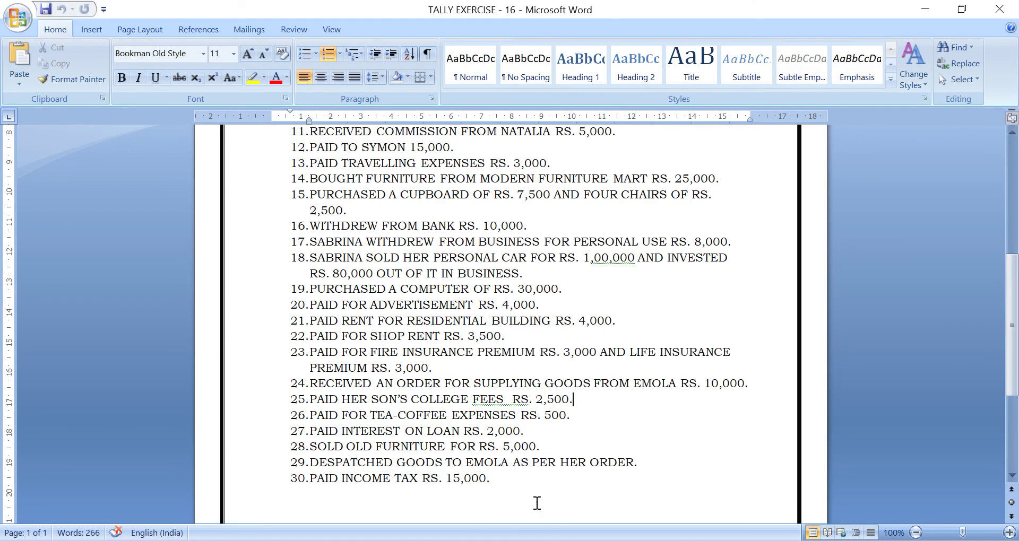
pyautogui.click(525, 485)
pyautogui.hotkey('alt', 'Tab')
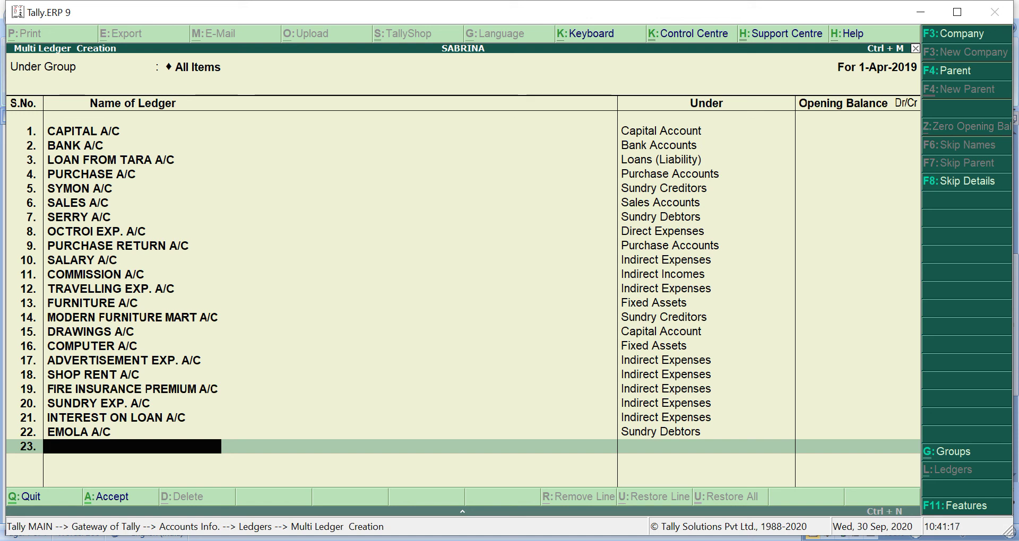
pyautogui.press('Return')
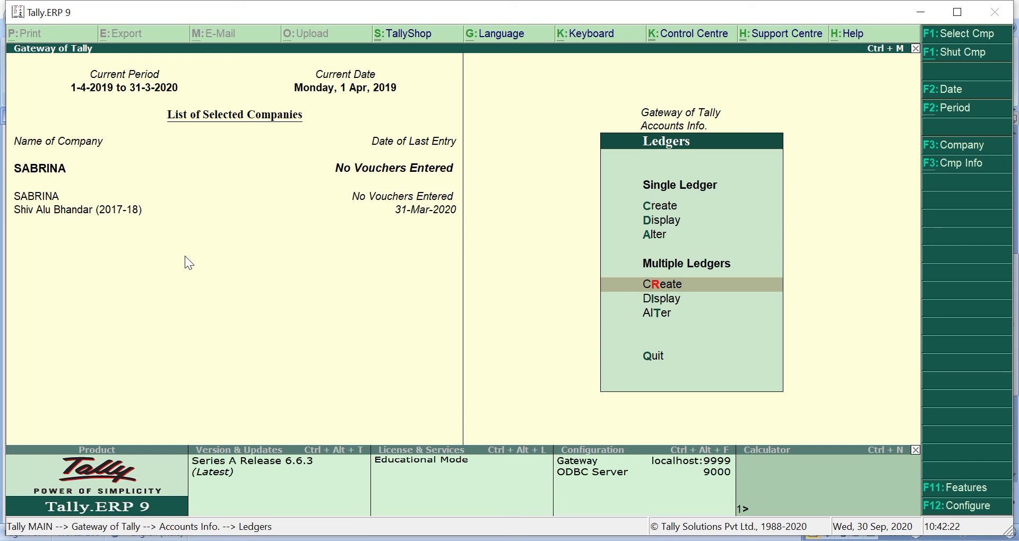
# Examine the full list of ledgers available for single-ledger alteration, then return to the Gateway of Tally without altering any.
pyautogui.press('Up')
pyautogui.press('Up')
pyautogui.press('Up')
pyautogui.press('Up')
pyautogui.press('Down')
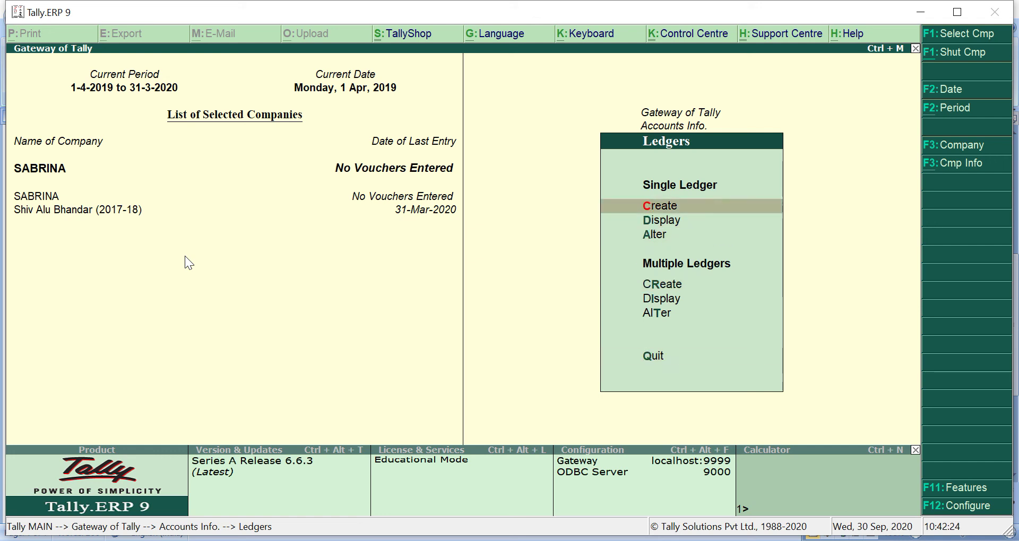
pyautogui.press('Down')
pyautogui.press('Down')
pyautogui.press('Return')
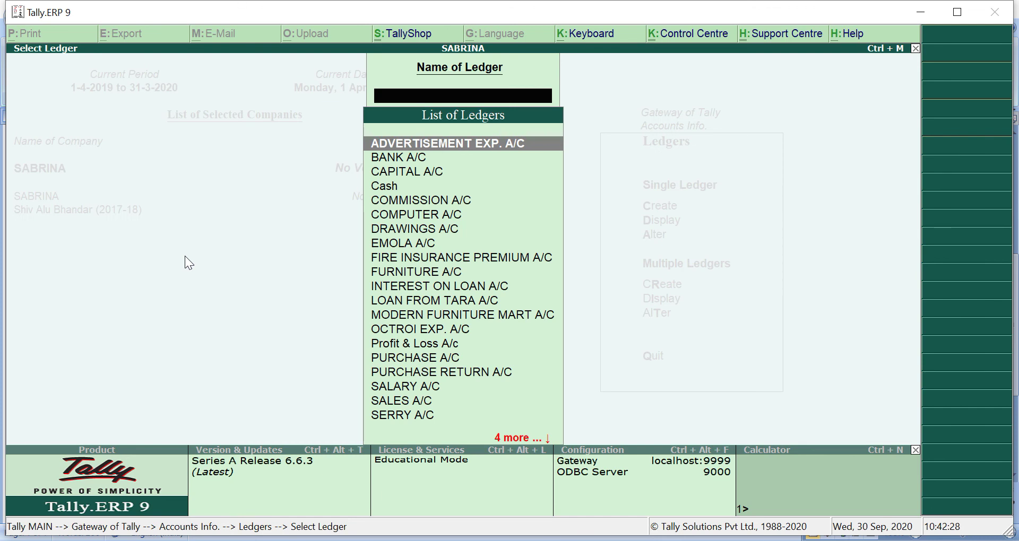
pyautogui.press('Down')
pyautogui.press('Down')
pyautogui.press('Down')
pyautogui.press('Down')
pyautogui.press('Down')
pyautogui.press('Down')
pyautogui.press('Down')
pyautogui.press('Down')
pyautogui.press('Down')
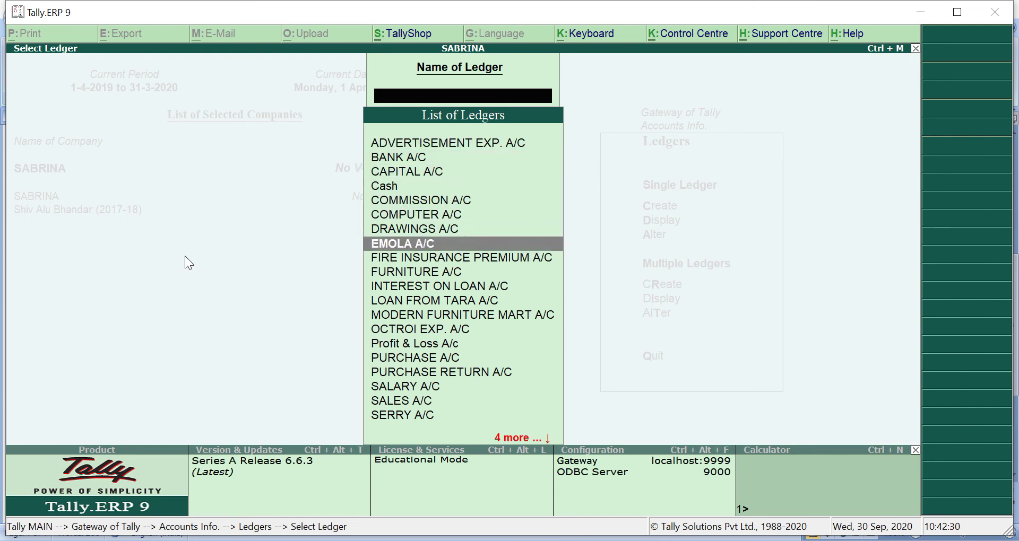
pyautogui.press('Down')
pyautogui.press('Down')
pyautogui.press('Down')
pyautogui.press('Down')
pyautogui.press('Down')
pyautogui.press('Down')
pyautogui.press('Down')
pyautogui.press('Down')
pyautogui.press('Down')
pyautogui.press('Down')
pyautogui.press('Down')
pyautogui.press('Down')
pyautogui.press('Down')
pyautogui.press('Down')
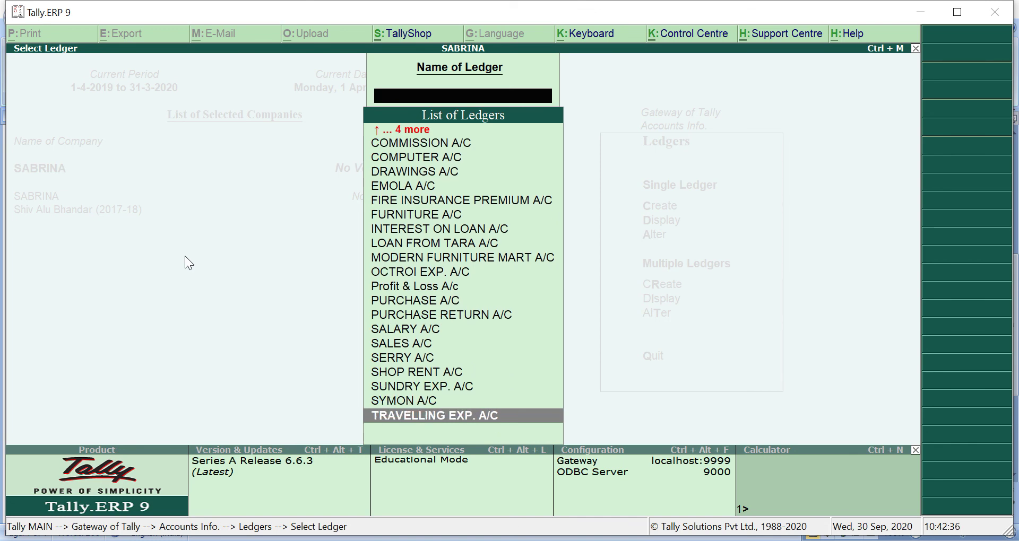
pyautogui.press('Escape')
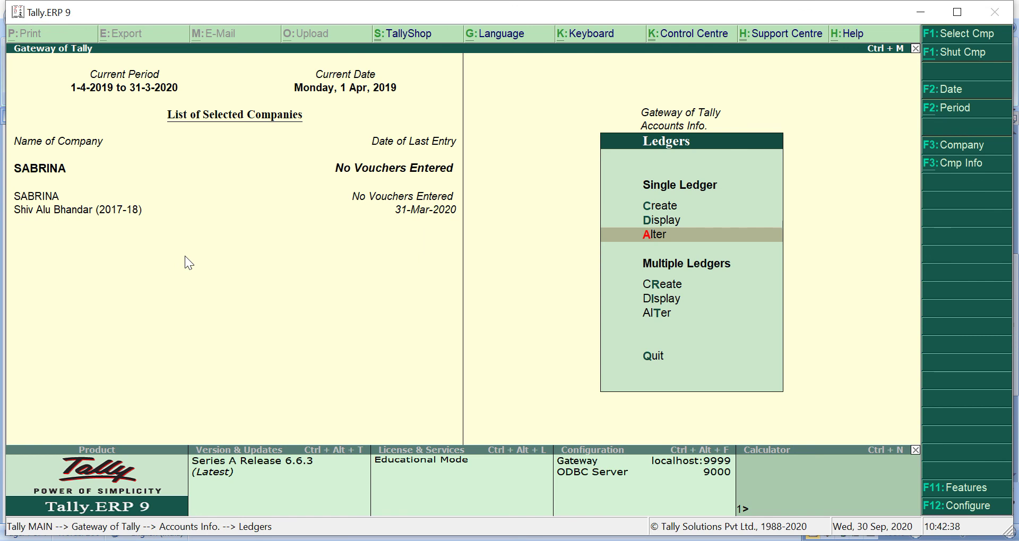
pyautogui.press('Escape')
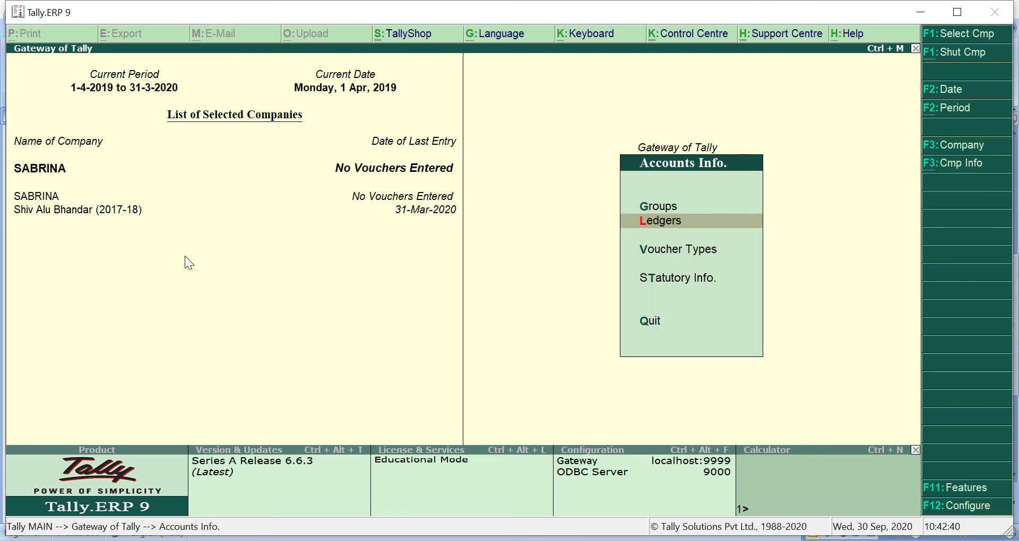
pyautogui.press('Escape')
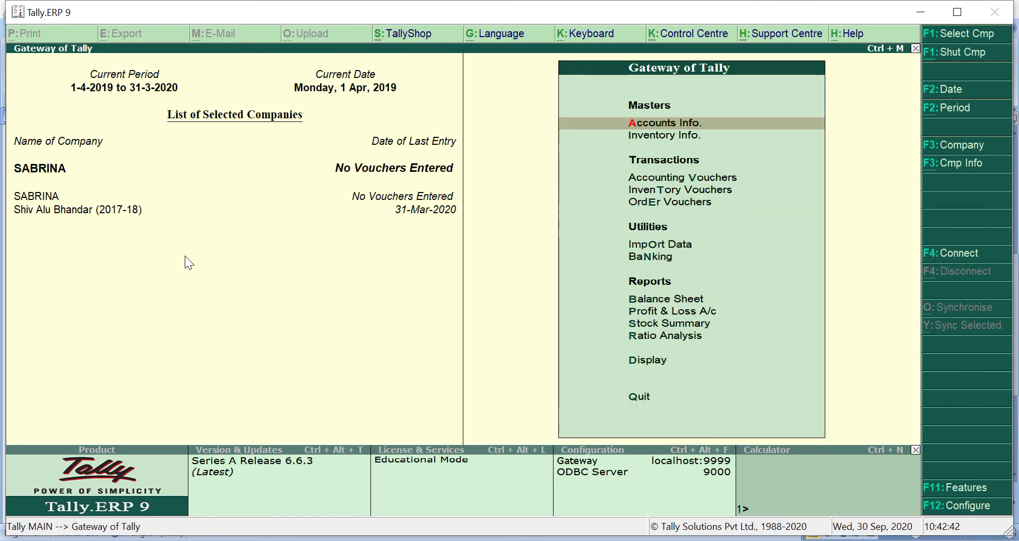